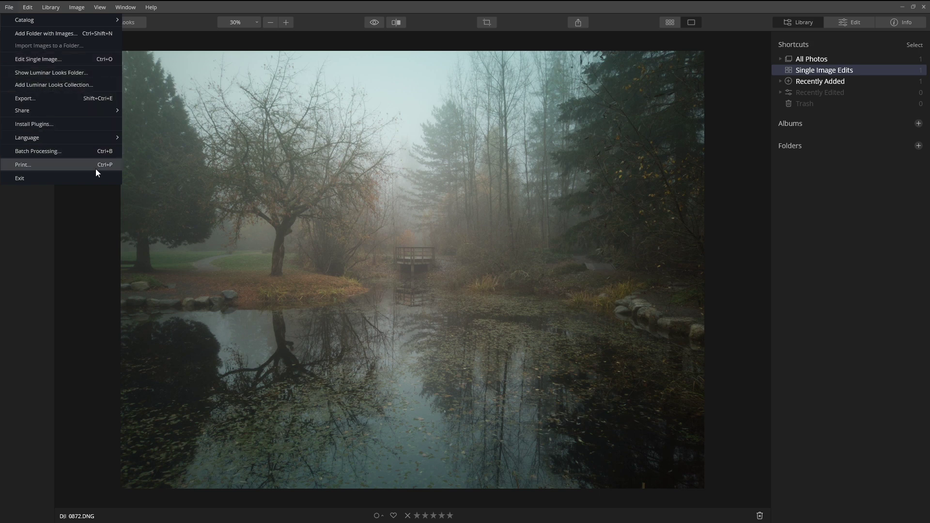
Check which host applications have Luminar 4 installed as a plugin, and close the plugin installer.
click(77, 125)
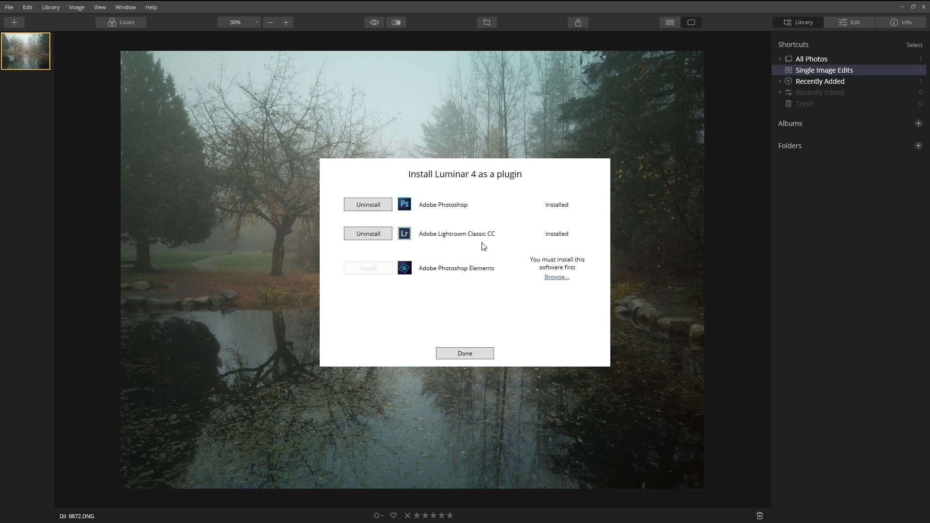
click(476, 355)
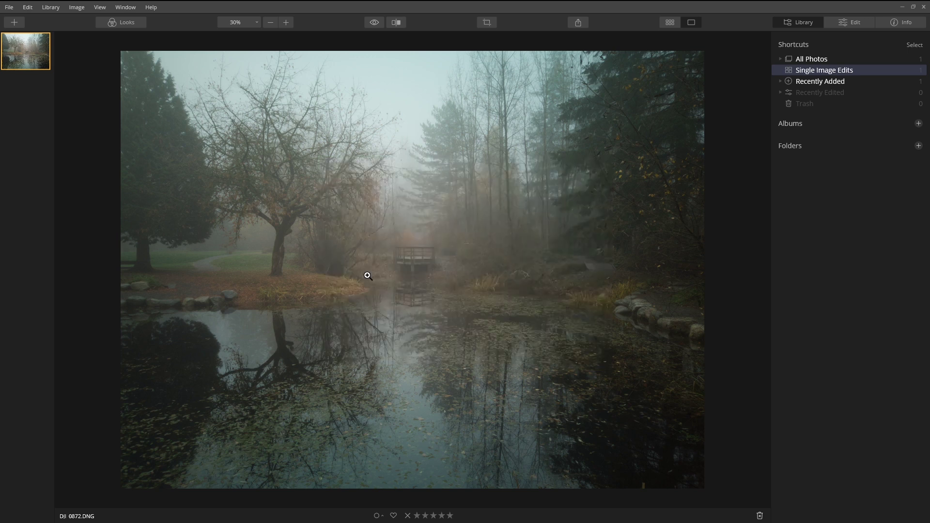
click(28, 8)
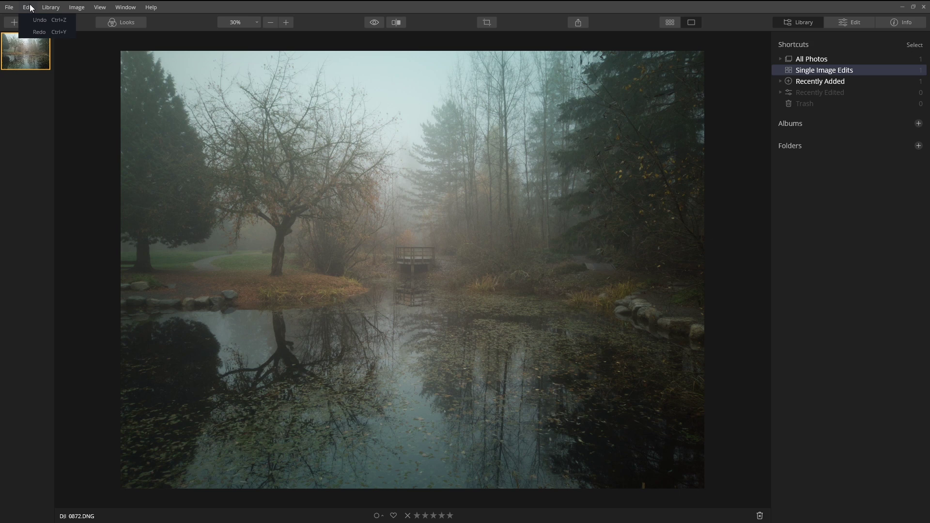
mouse_move(56, 10)
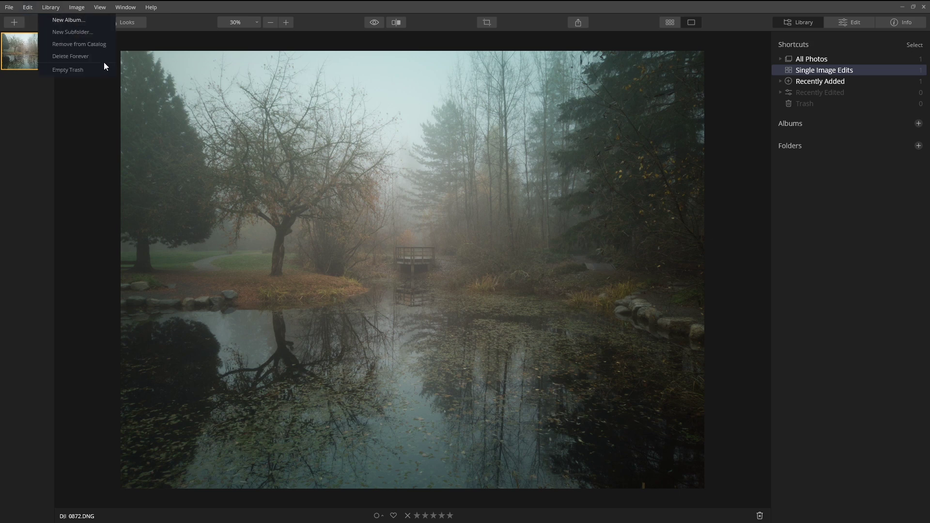
mouse_move(83, 7)
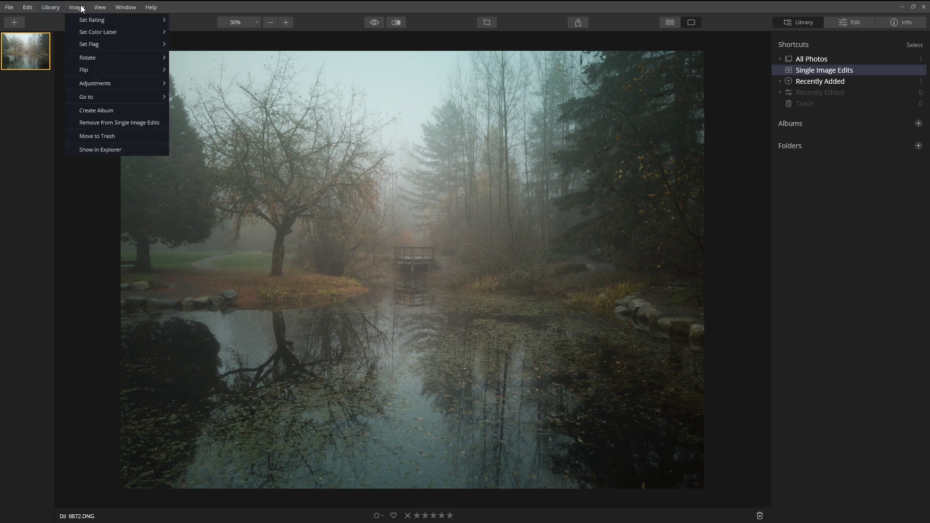
mouse_move(126, 35)
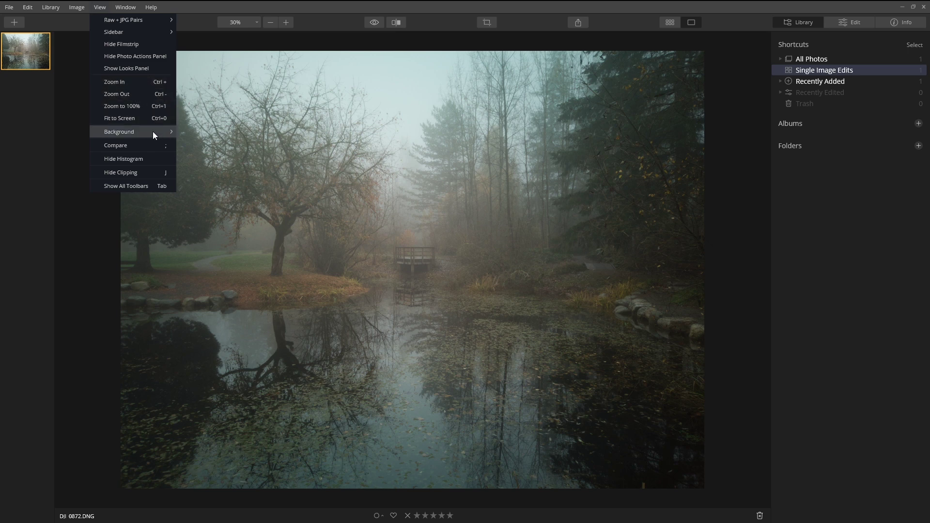
mouse_move(162, 132)
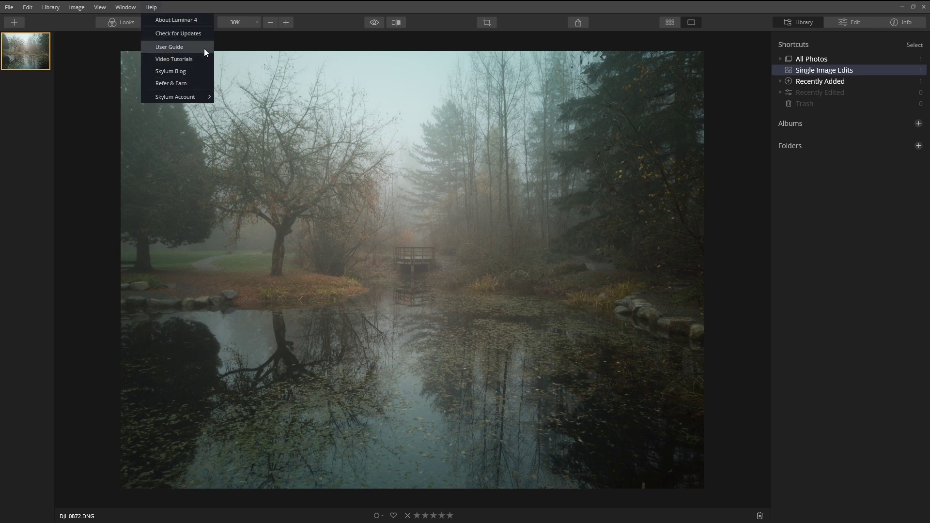
click(54, 81)
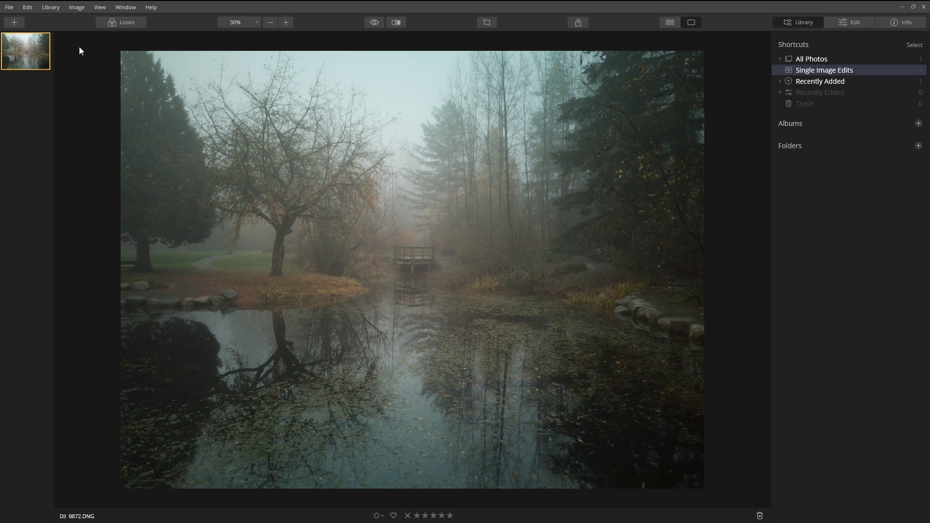
click(14, 22)
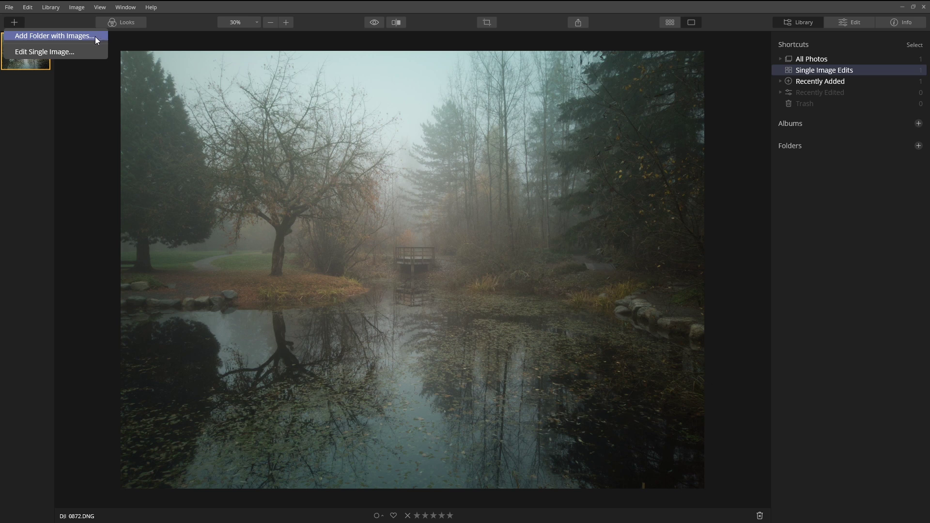
click(42, 86)
Show the Luminar Looks presets below the photo and look over the available Looks collections, keeping Essentials.
click(130, 22)
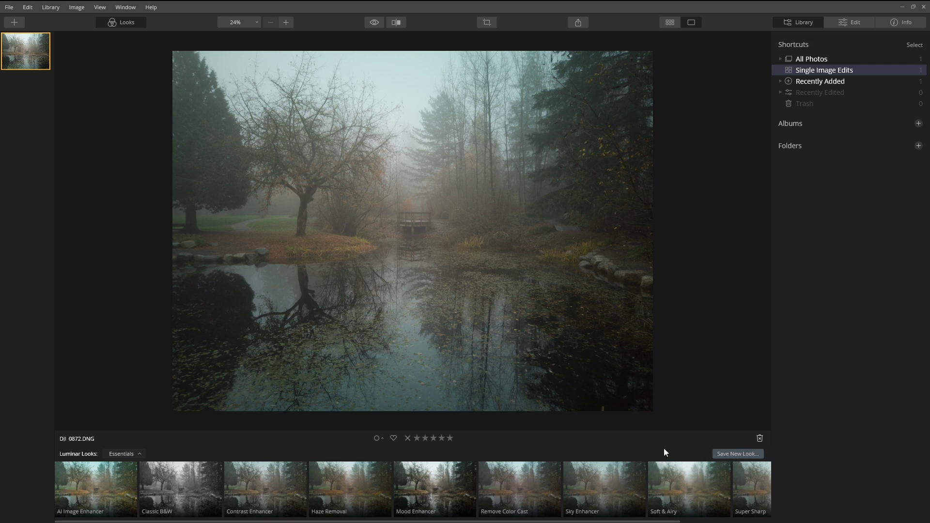
click(136, 454)
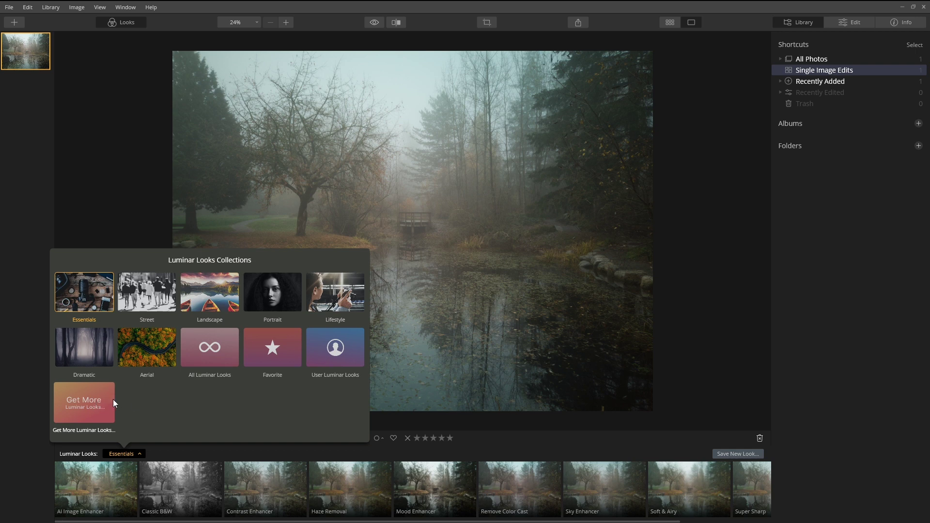
click(220, 448)
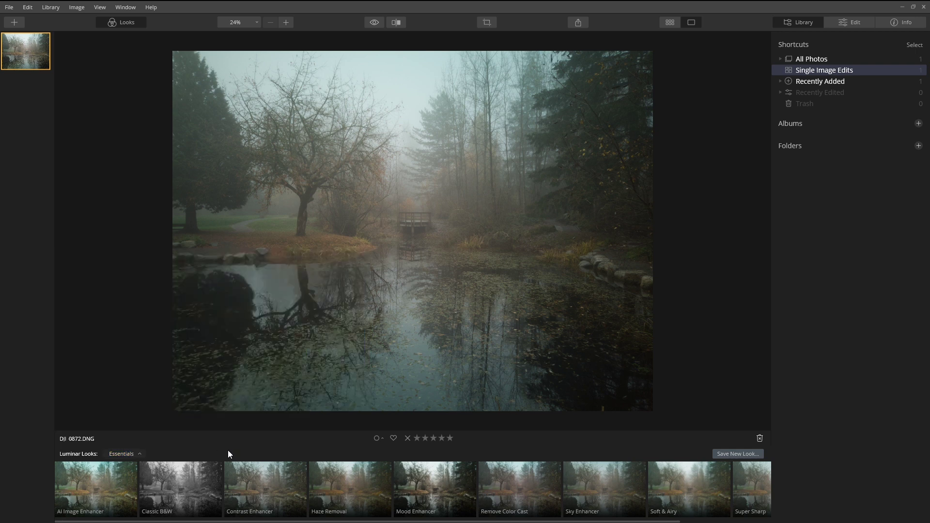
click(383, 438)
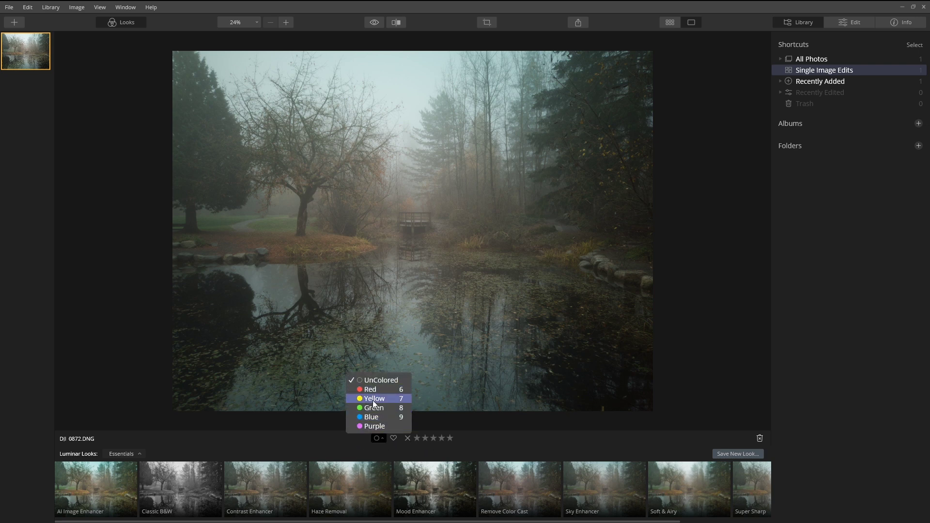
click(323, 440)
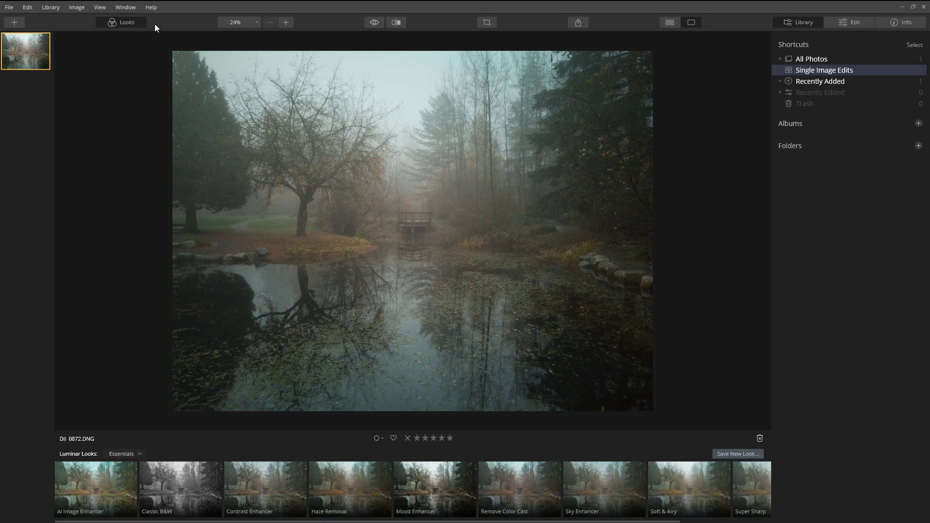
click(256, 23)
click(254, 30)
Compare the photo before and after editing with the split view, and leave the comparison.
click(398, 23)
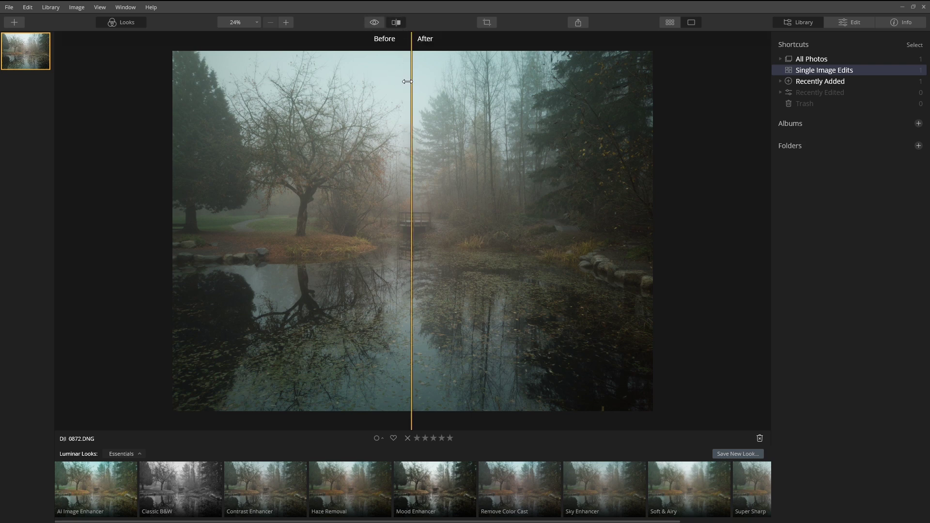
mouse_move(406, 83)
mouse_down()
mouse_move(393, 88)
mouse_move(412, 92)
mouse_up()
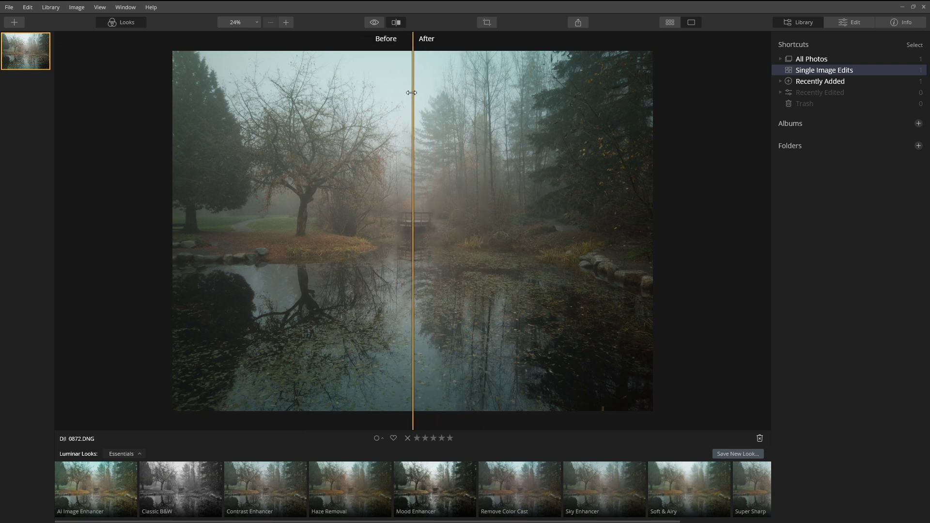
click(397, 22)
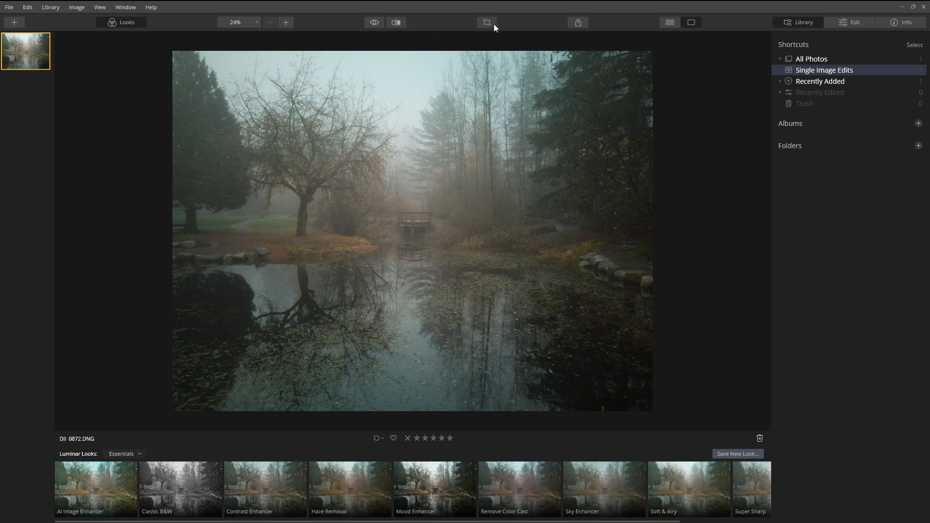
Look over the crop settings without cropping the photo, and review the export and sharing options.
click(494, 24)
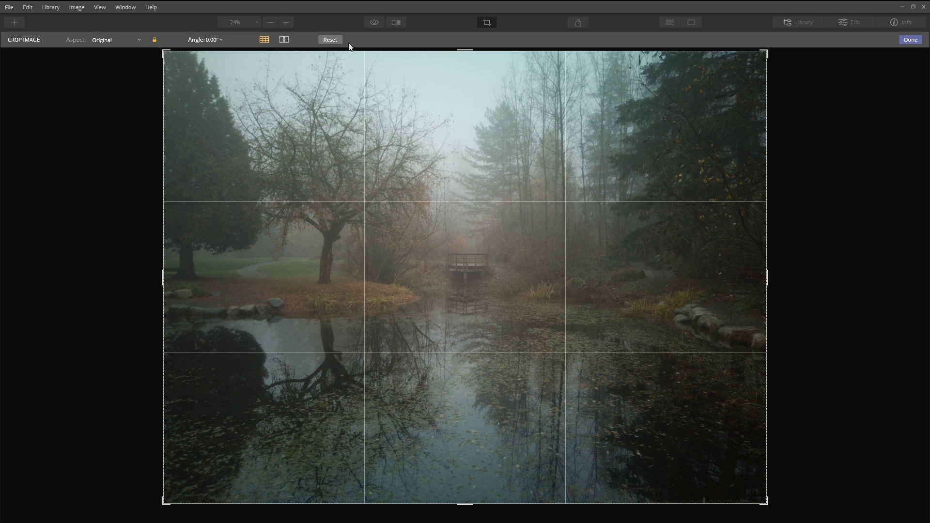
click(910, 41)
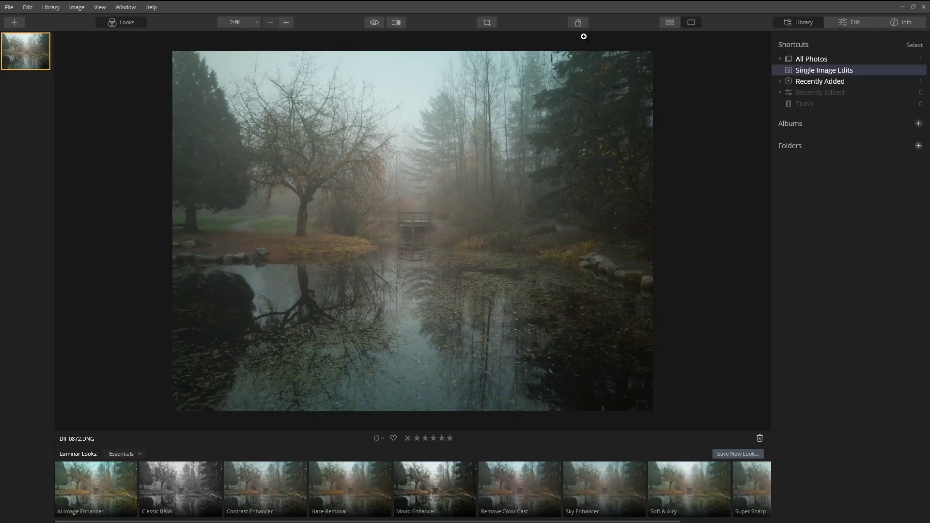
click(579, 23)
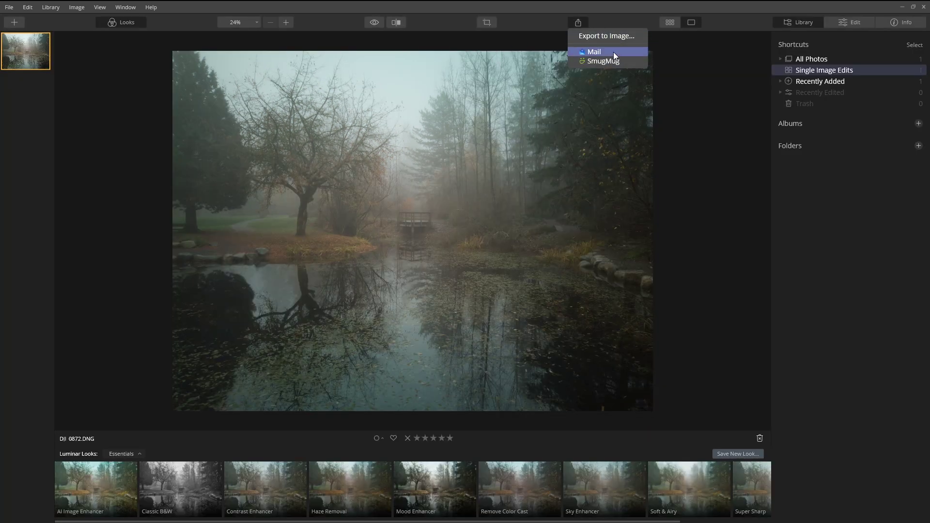
click(719, 21)
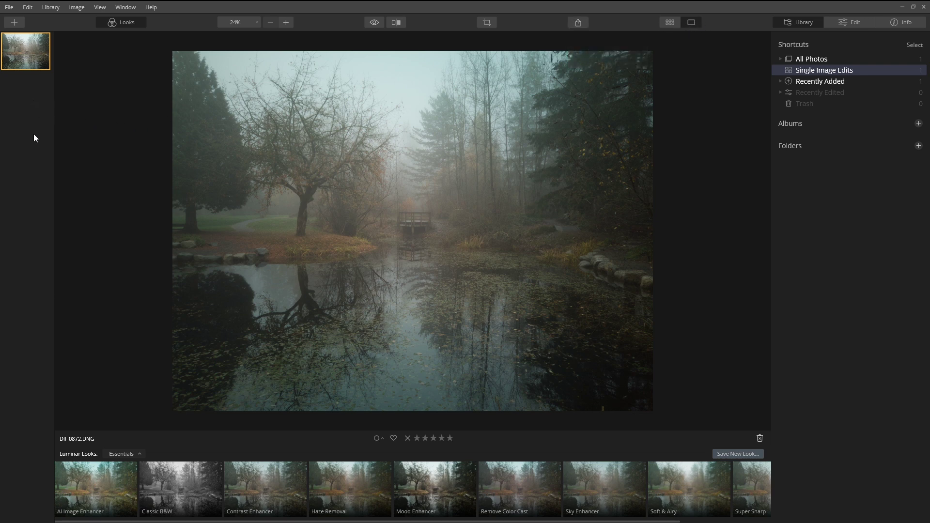
View the Single Image Edits photos as a thumbnail gallery and return to the single-image view.
click(671, 22)
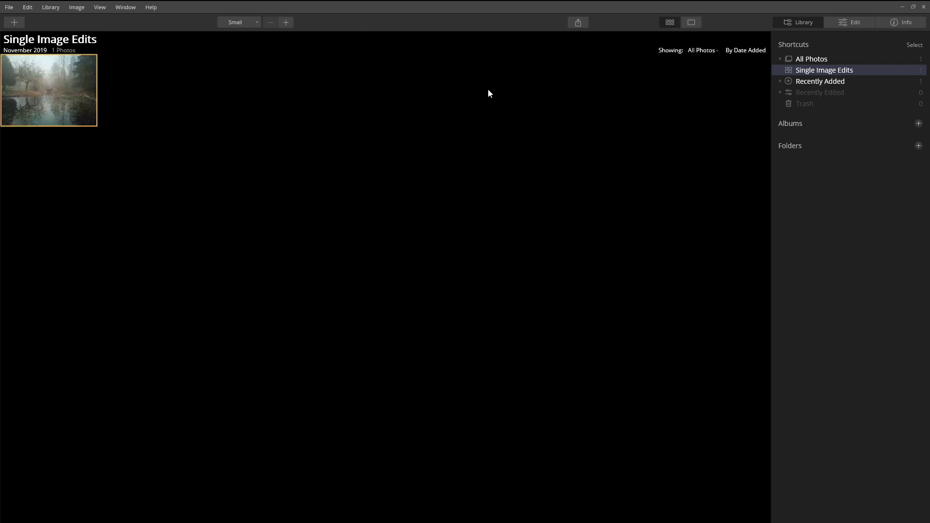
click(694, 23)
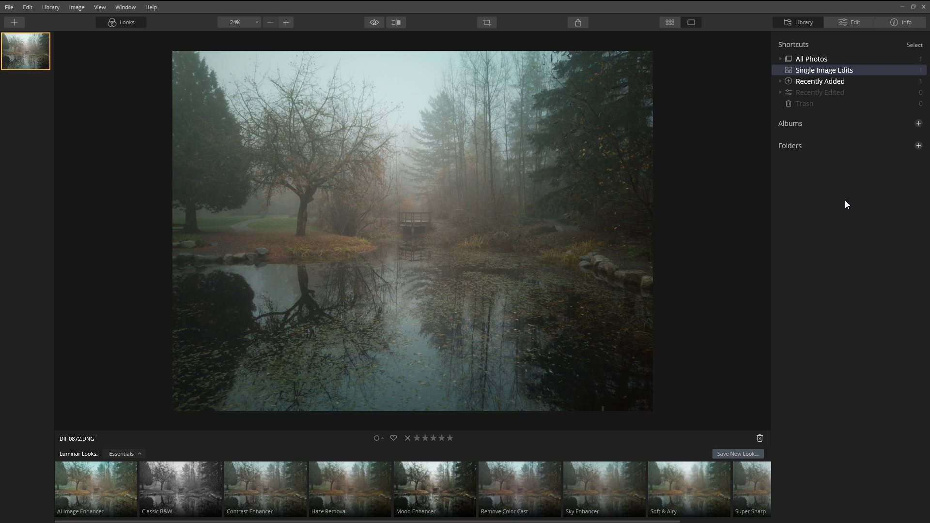
Look over the Essentials editing tools and the image information for the photo.
click(859, 25)
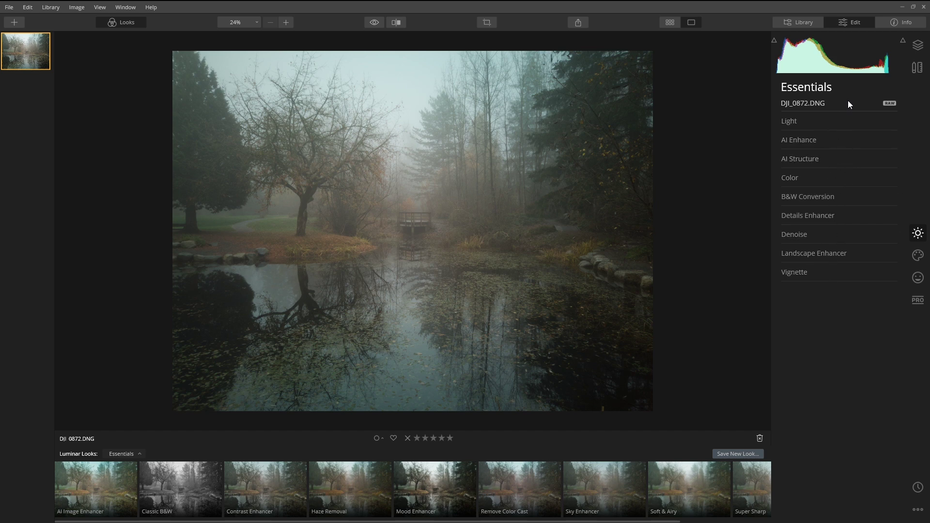
click(906, 23)
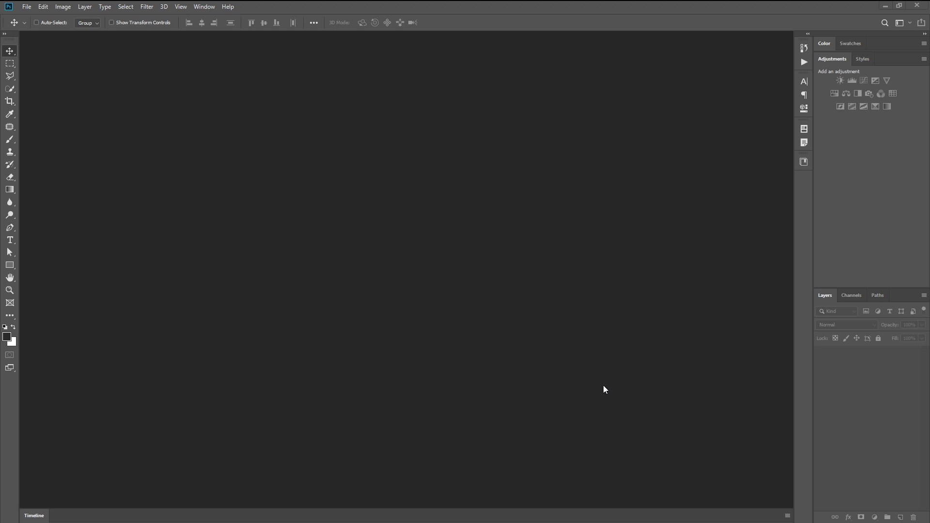
Switch to Photoshop and open the raw photo DJI_0872 from the RAW folder in Camera Raw.
key(ctrl+o)
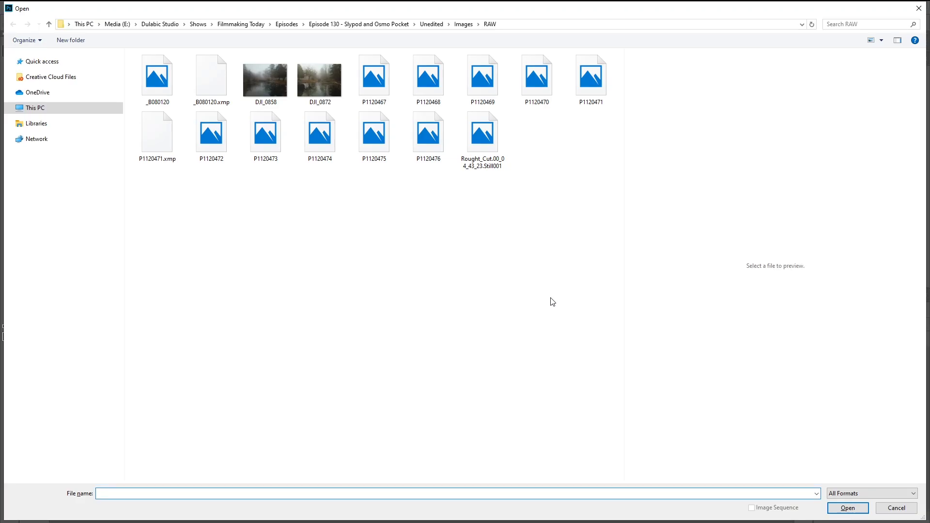
click(330, 94)
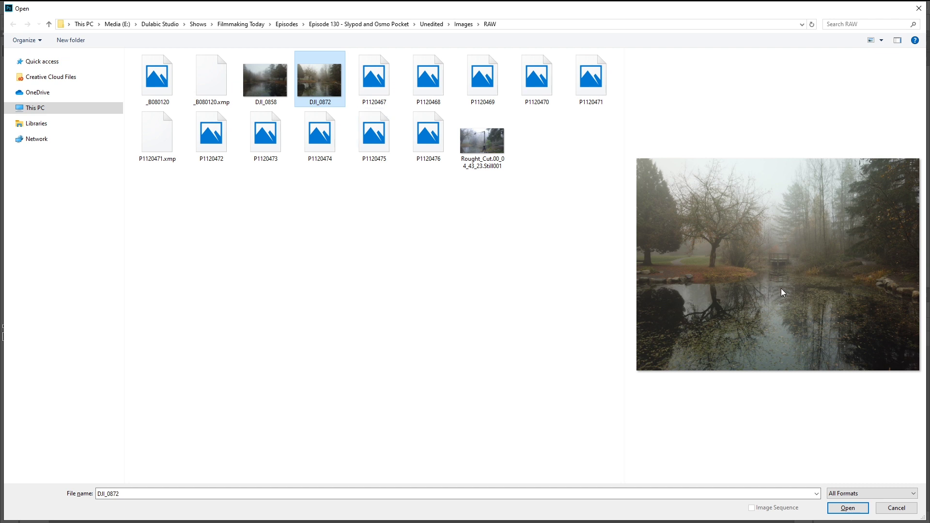
click(849, 508)
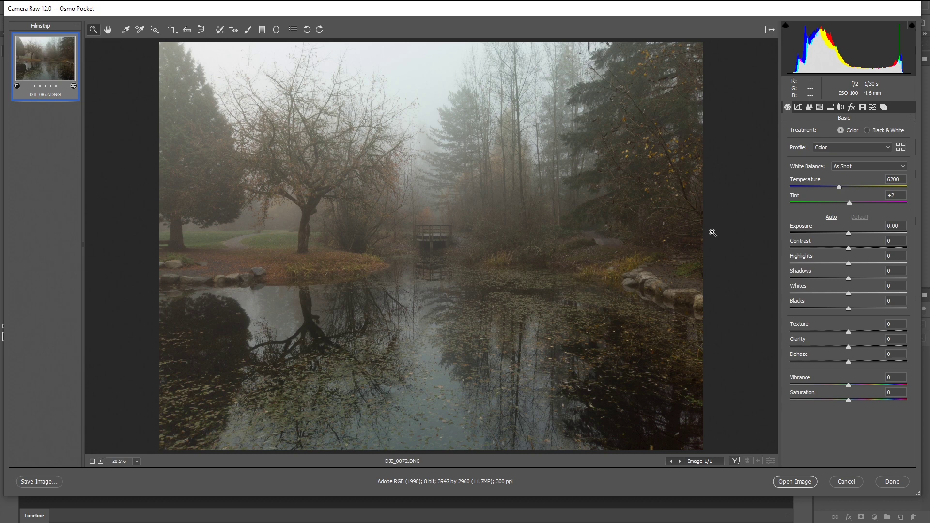
Apply Auto tone adjustments to the raw photo and open it in Photoshop as a smart object.
click(831, 217)
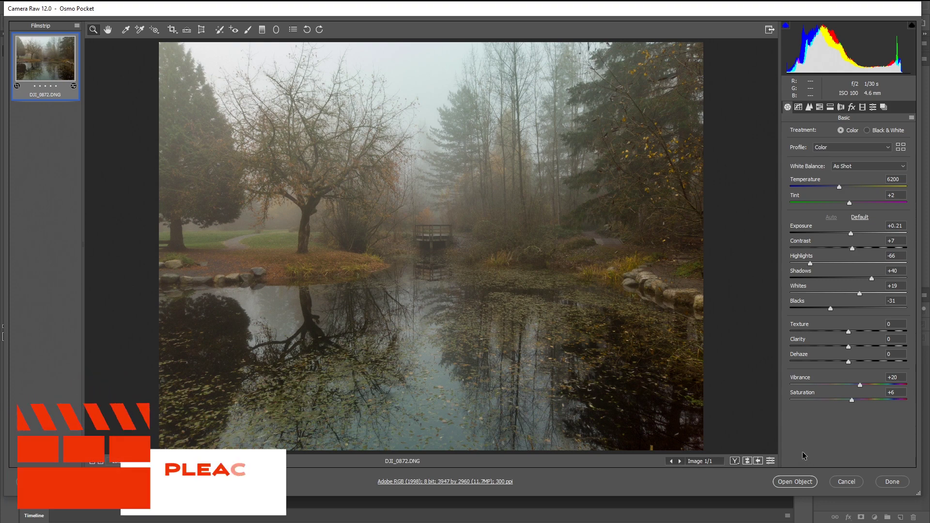
key(shift)
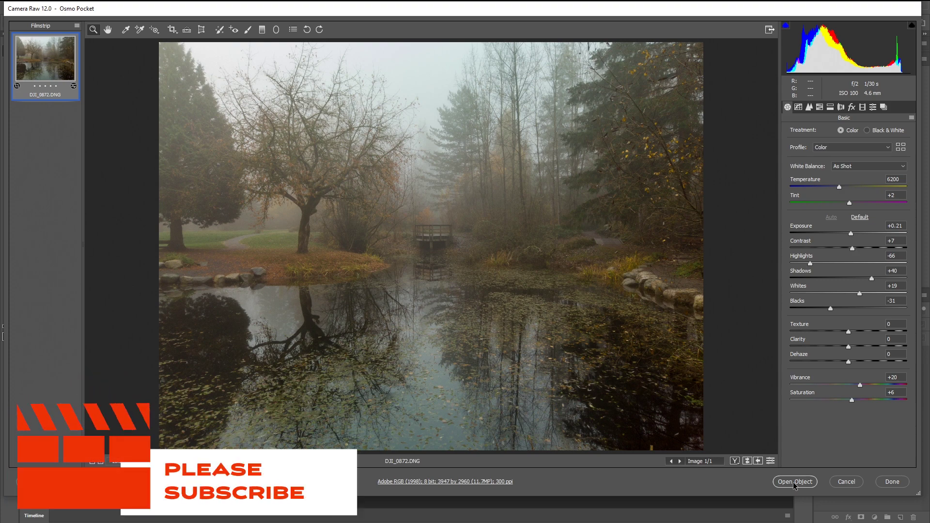
shift+click(797, 482)
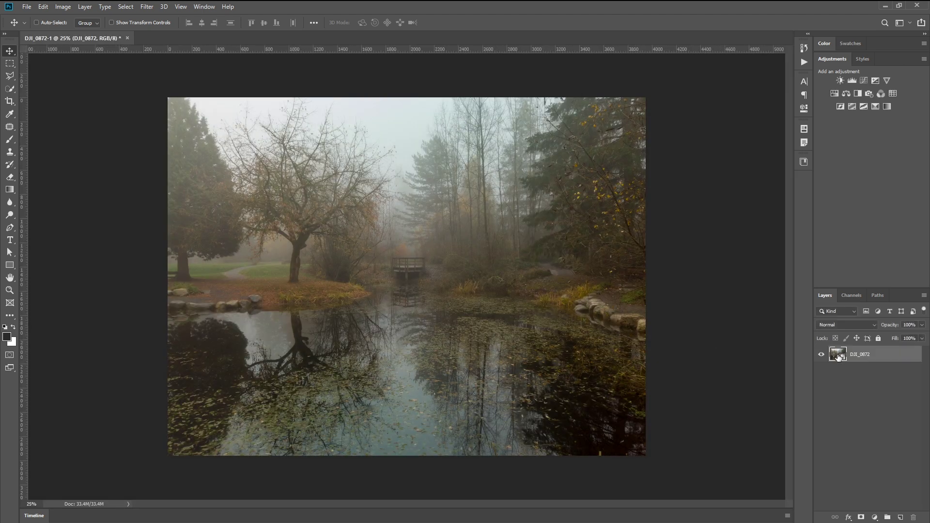
right_click(891, 355)
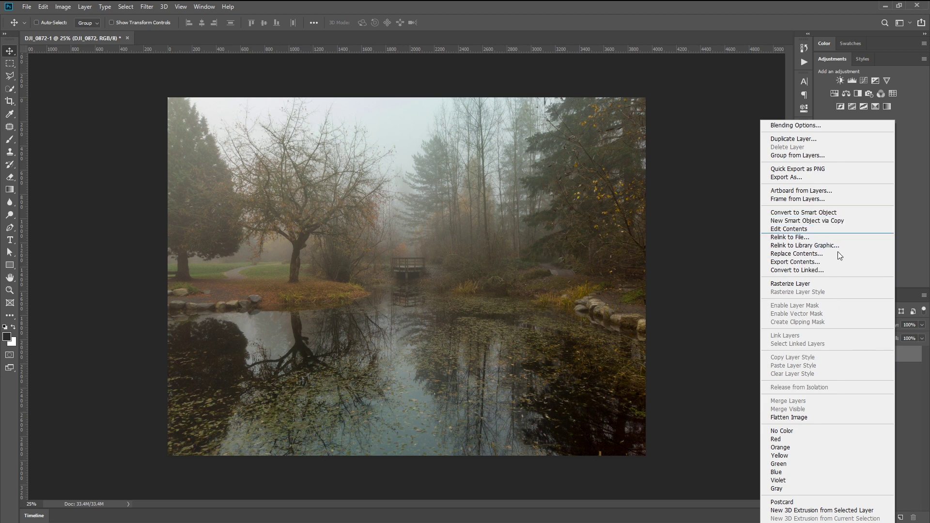
click(911, 387)
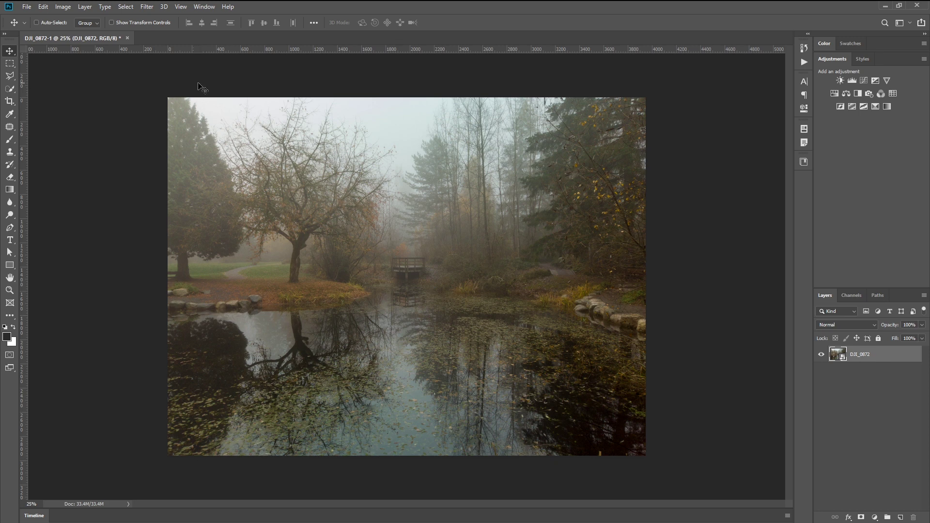
Open the smart object layer in Skylum's Luminar 4 filter and hide the strip of Looks presets.
click(144, 7)
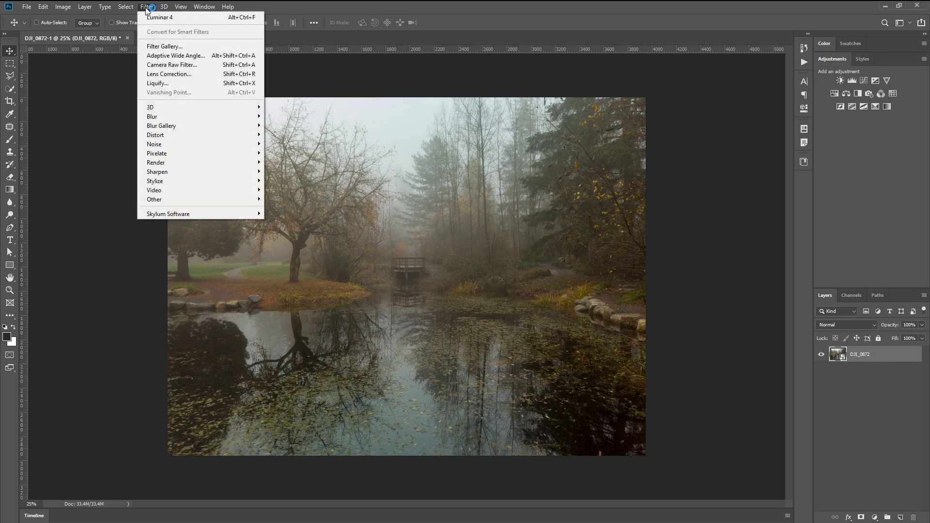
click(221, 200)
click(196, 214)
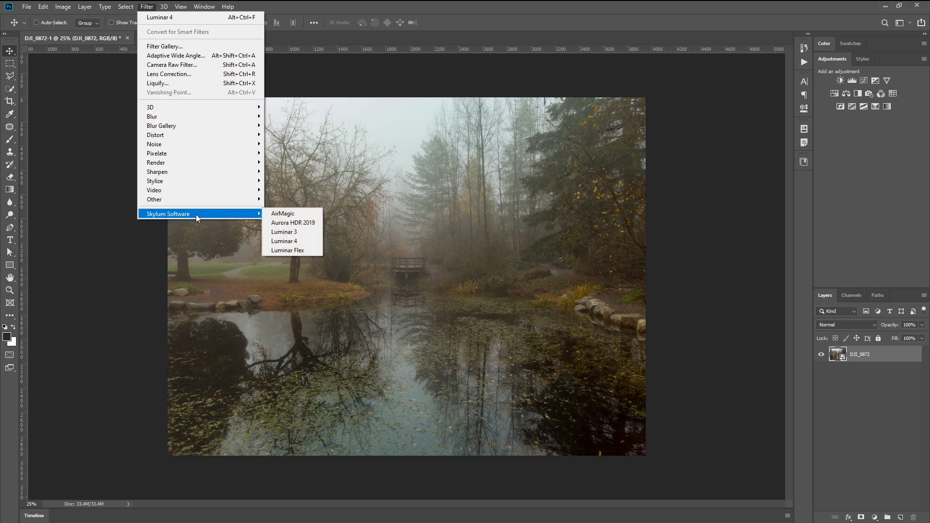
click(310, 241)
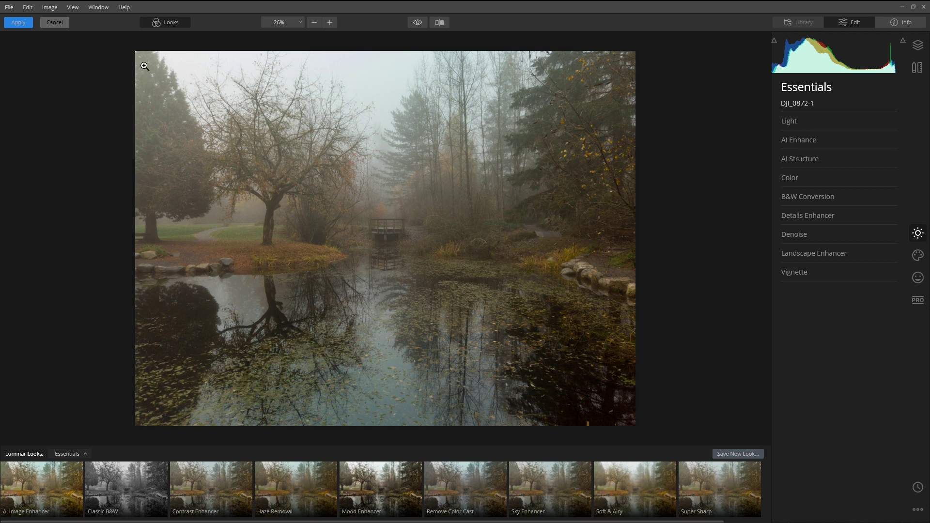
click(172, 22)
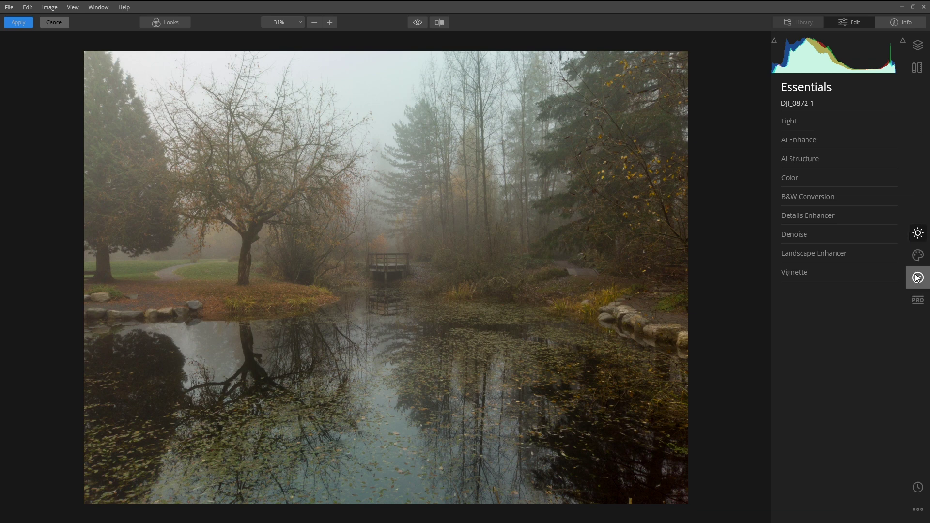
Look over the layer-adding options, the Canvas tools with Lens & Geometry, the Essentials tools and the extra adjustment options.
click(918, 46)
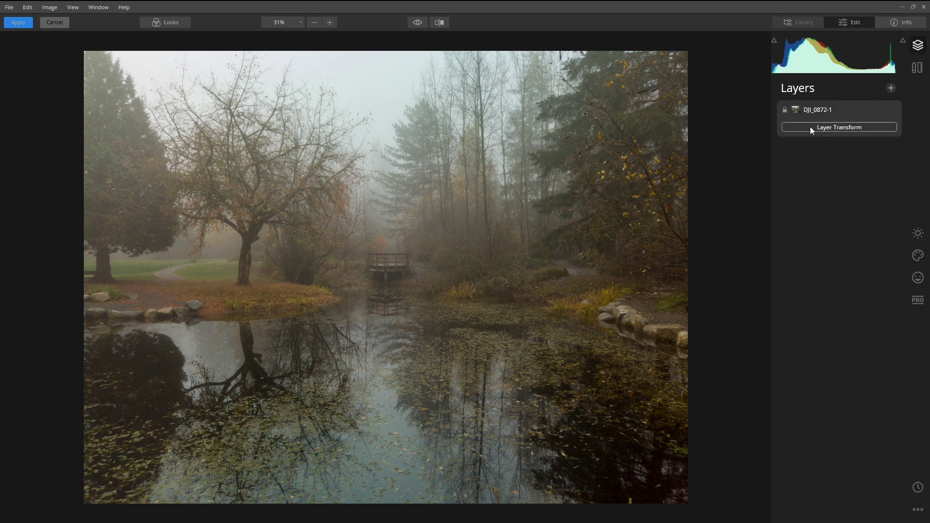
click(891, 88)
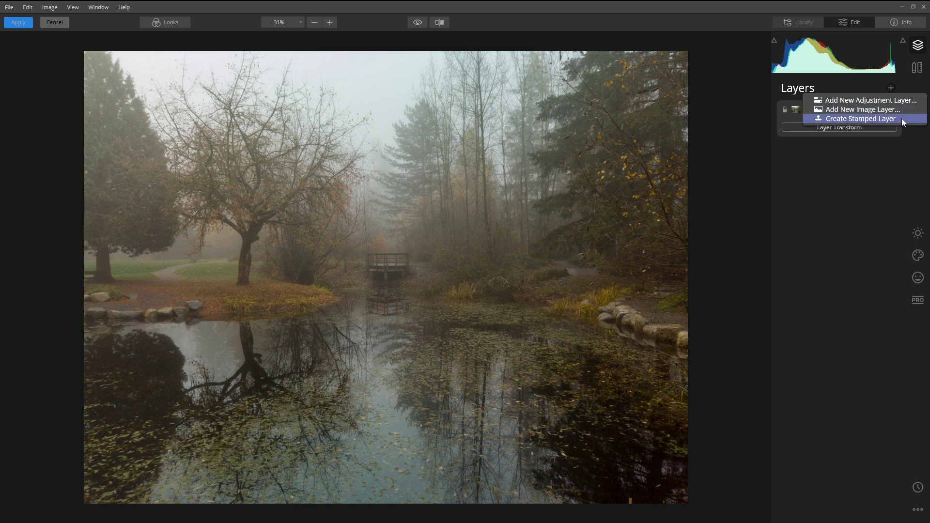
click(867, 144)
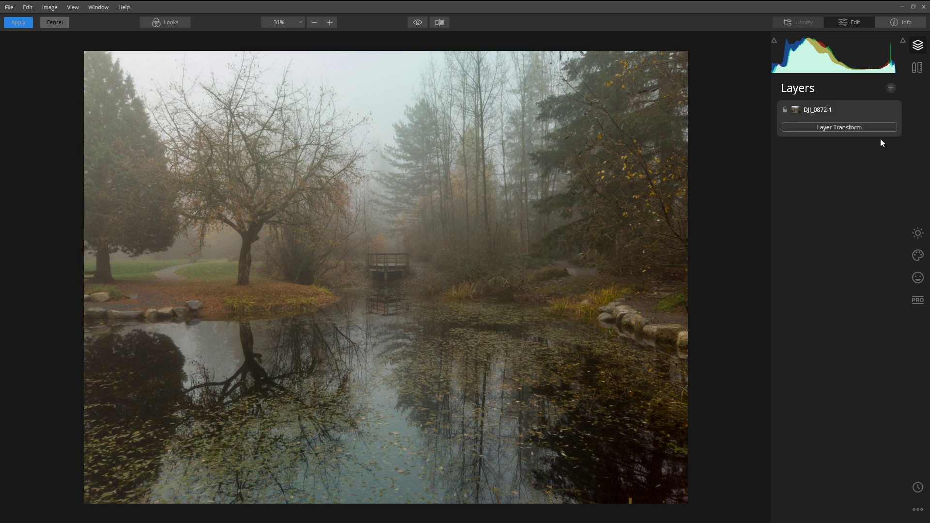
click(918, 71)
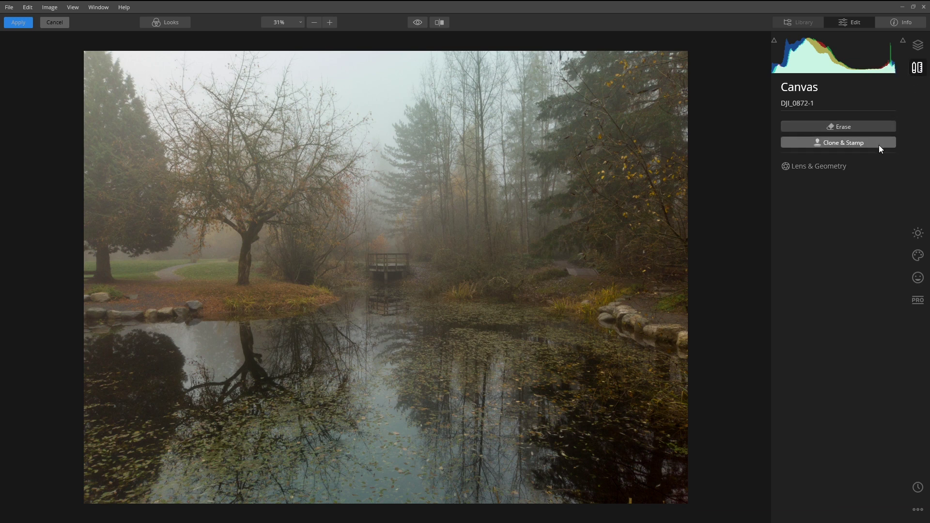
click(841, 166)
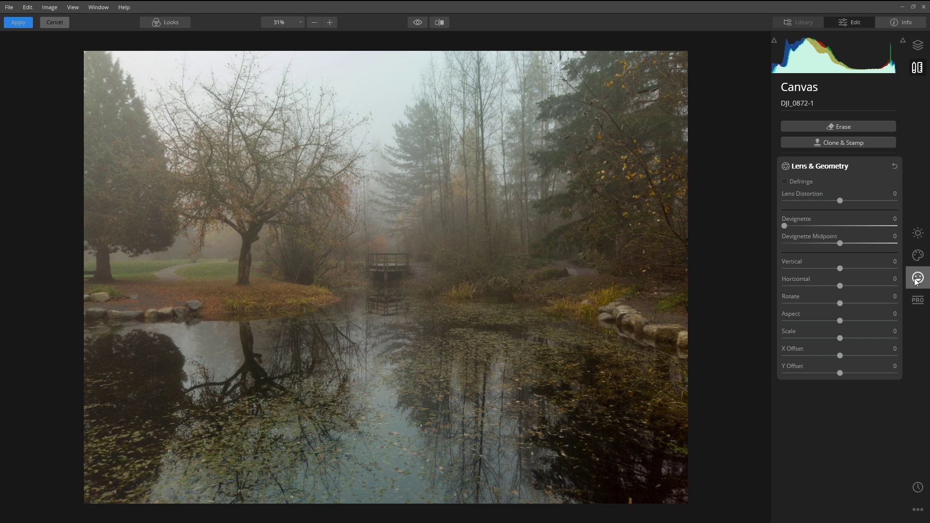
click(919, 236)
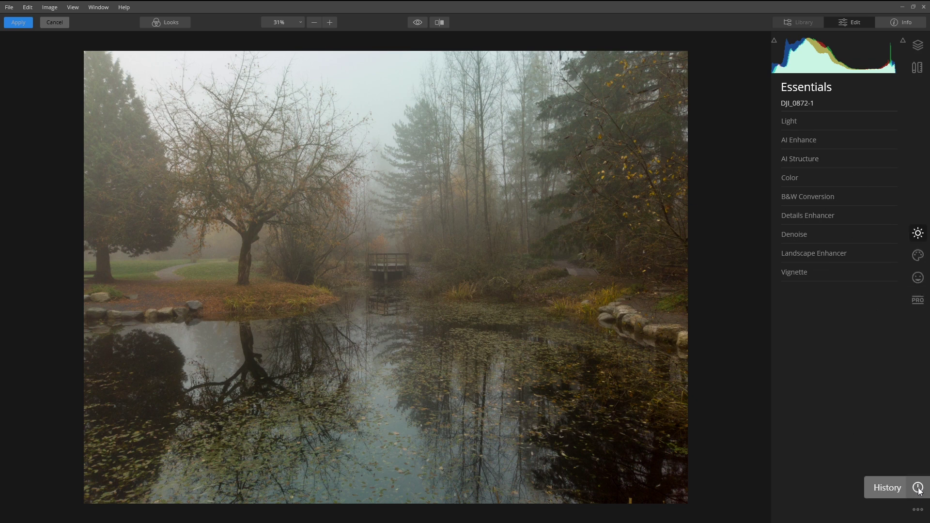
click(918, 509)
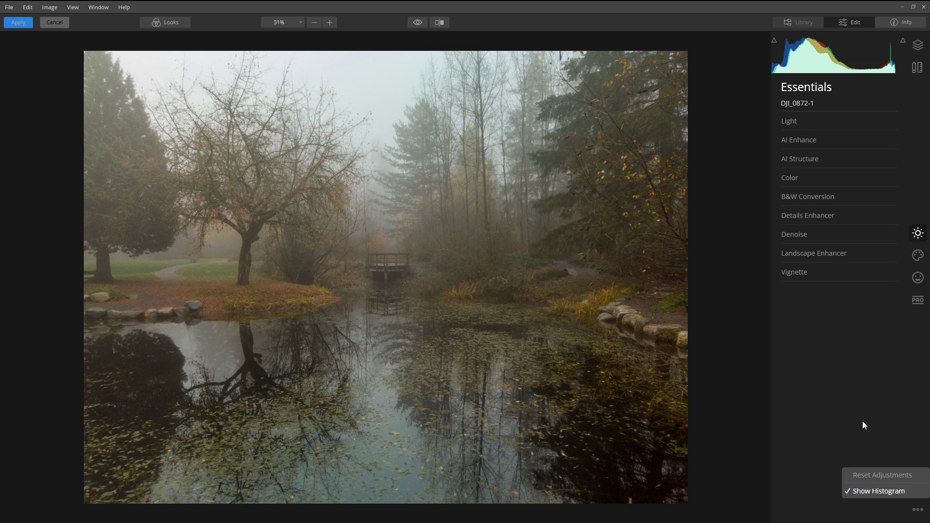
click(861, 390)
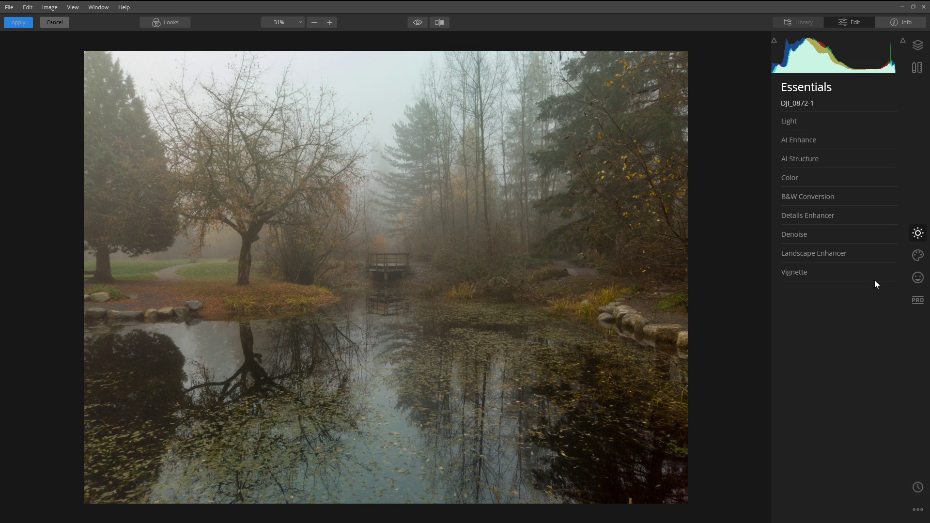
In Light, shape the tone curve into a gentle S, and set Smart Contrast to -48 and Highlights to -24.
click(826, 120)
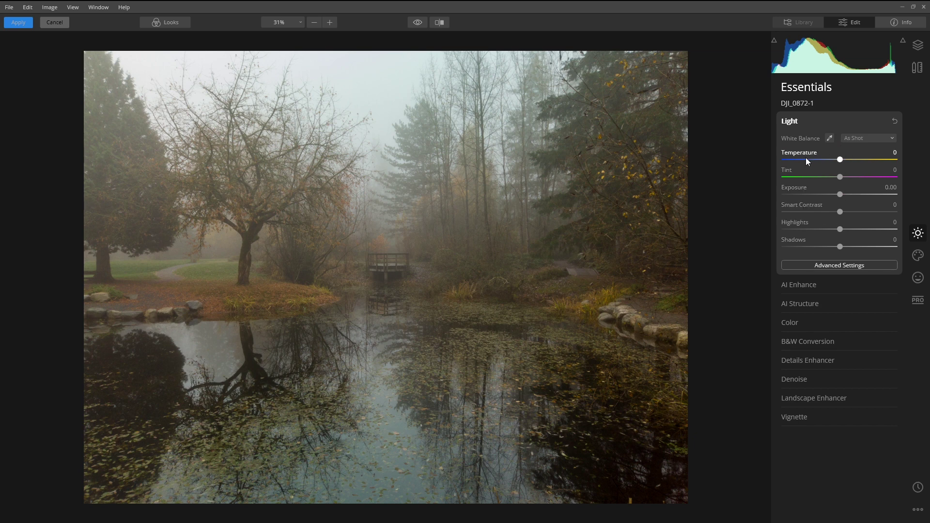
click(830, 265)
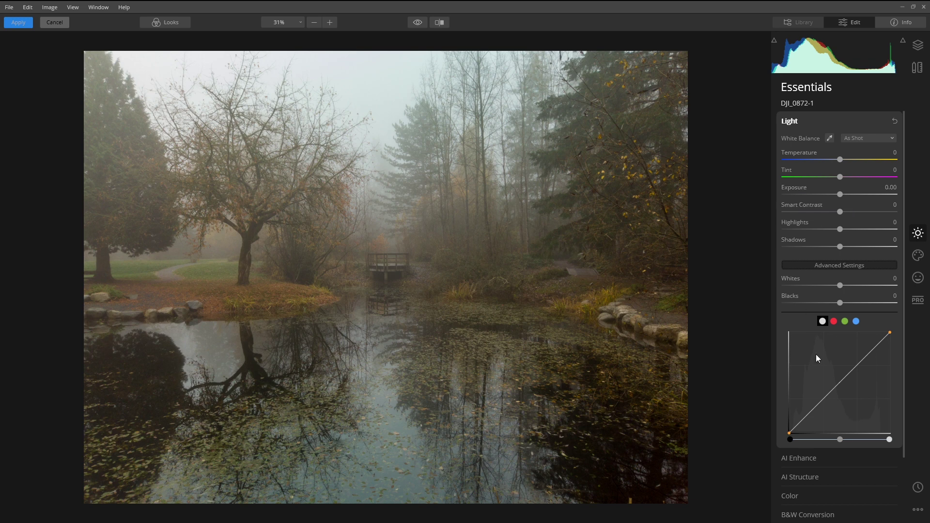
click(840, 383)
click(870, 352)
drag(810, 412, 813, 417)
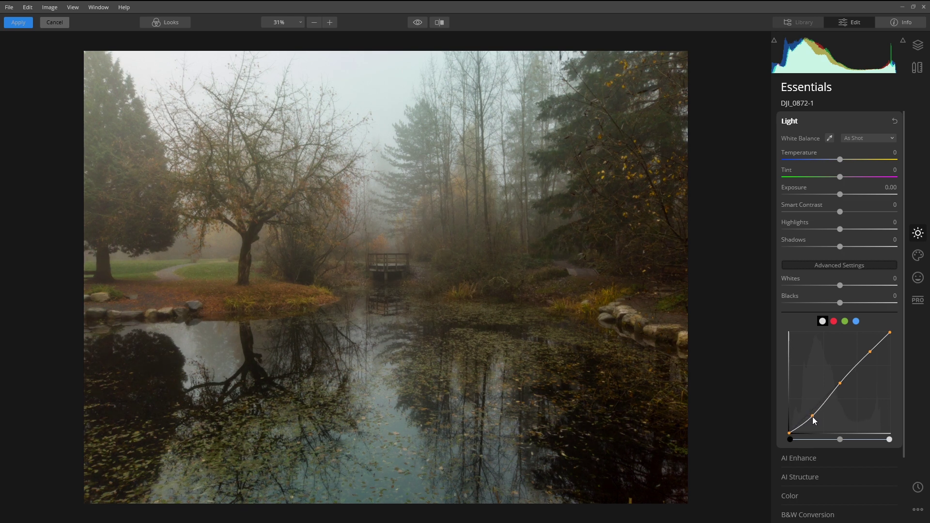
drag(870, 352, 866, 347)
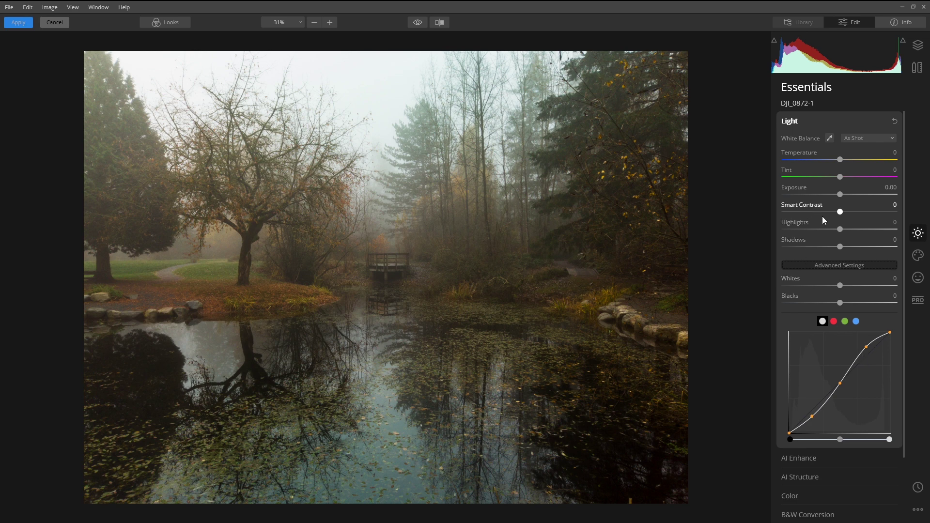
drag(839, 212, 826, 230)
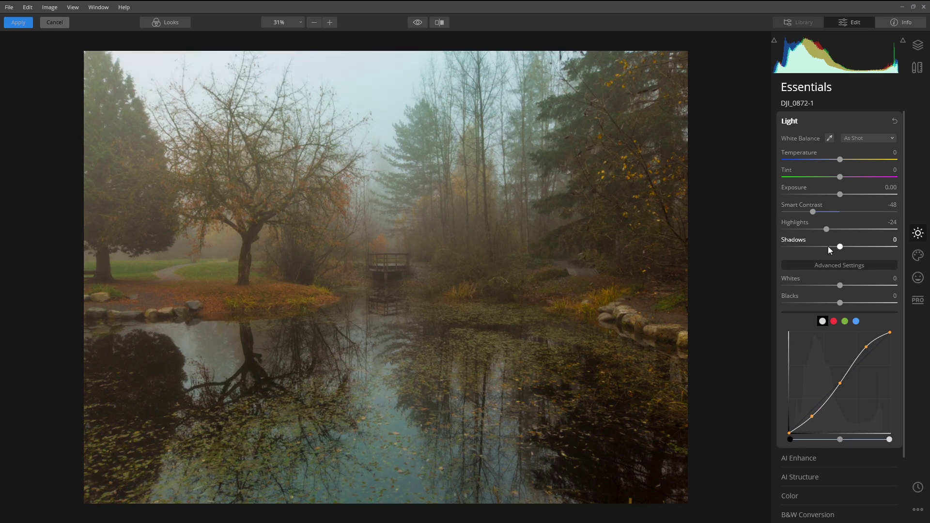
click(798, 122)
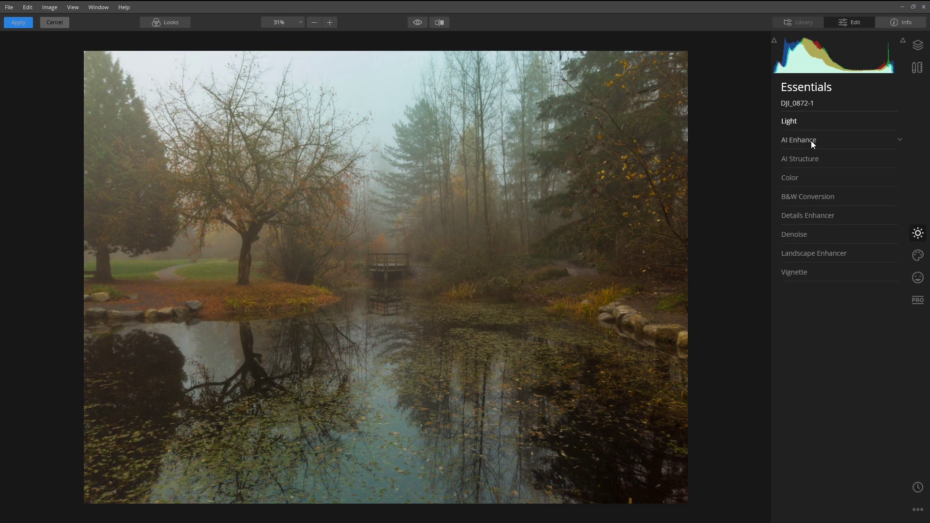
In AI Enhance, set AI Accent to 68 and AI Sky Enhancer to 15, and check the available mask types.
click(810, 141)
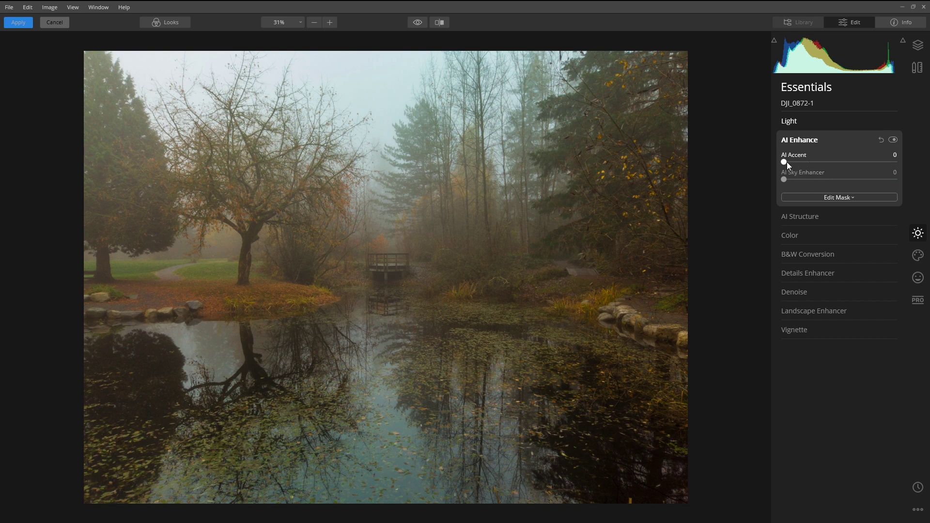
drag(784, 163, 809, 163)
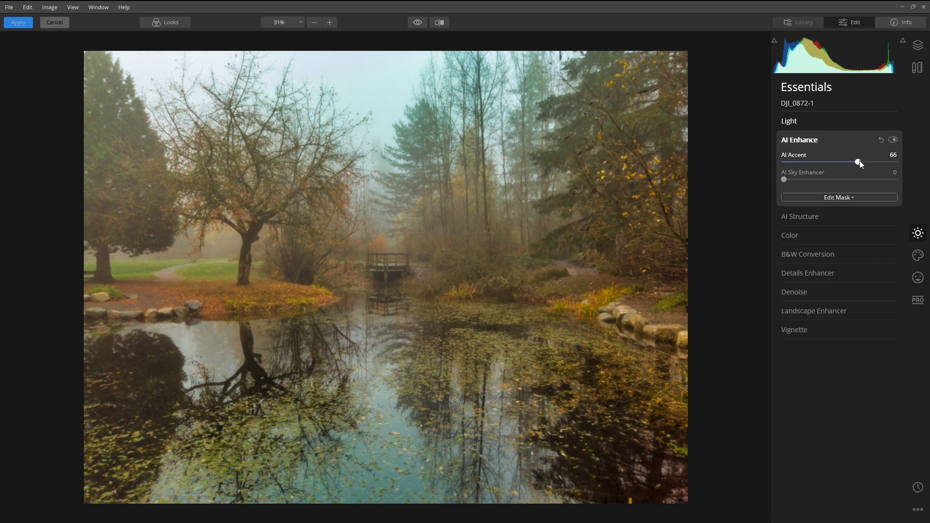
drag(860, 161, 862, 162)
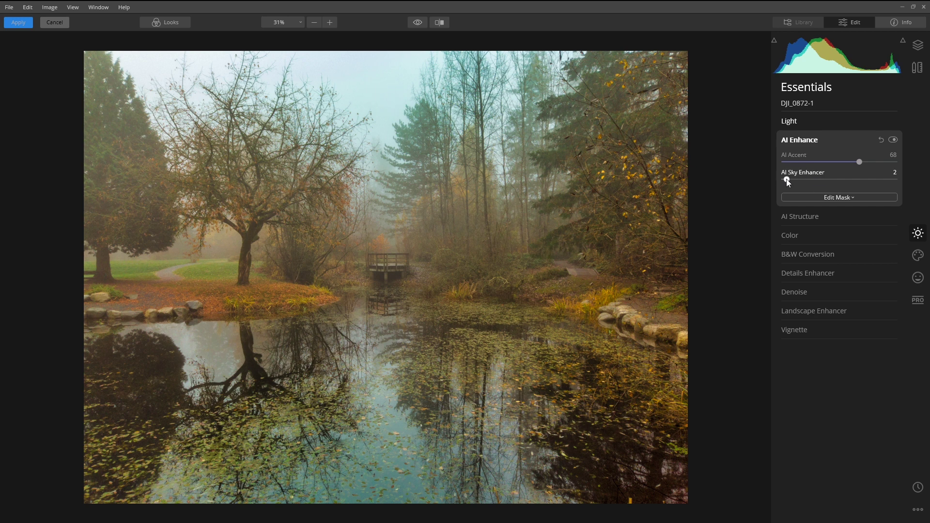
drag(786, 178, 811, 184)
click(849, 197)
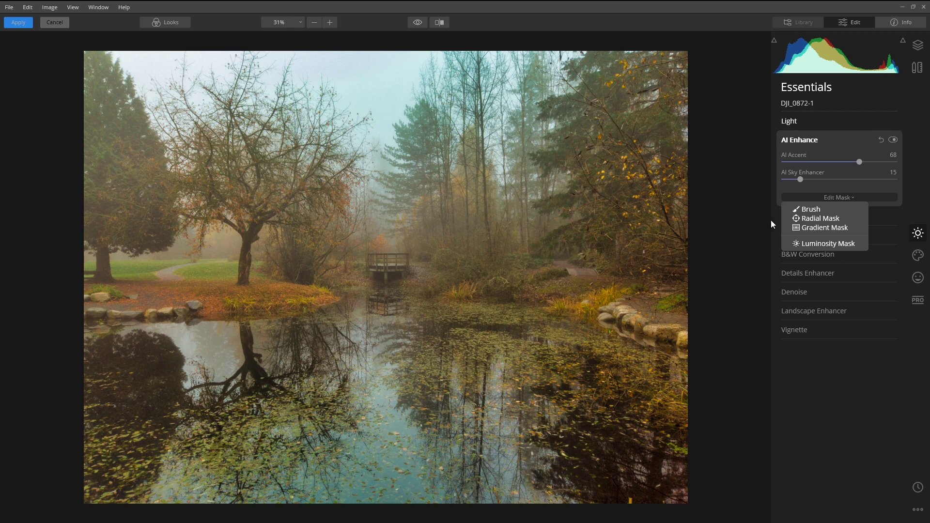
click(843, 197)
click(815, 140)
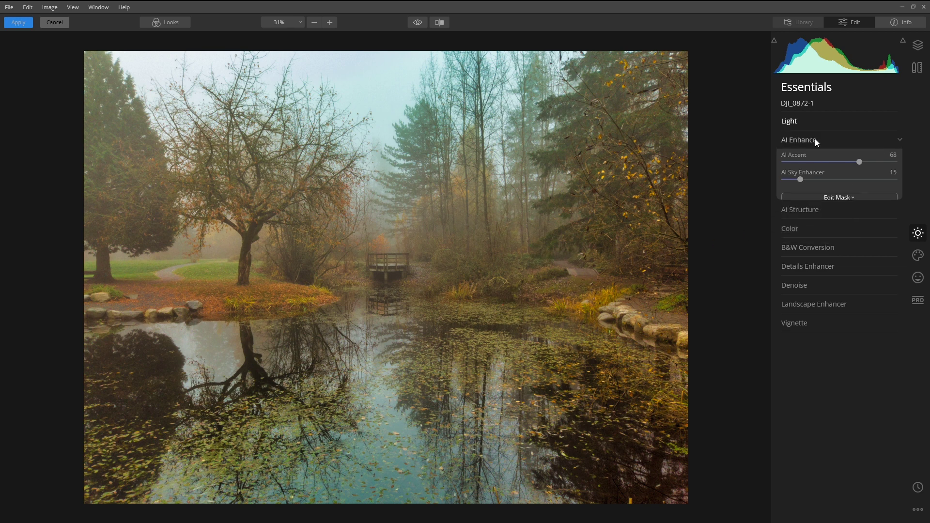
Bring out the photo's local detail with AI Structure by adjusting its Amount and Boost.
click(813, 160)
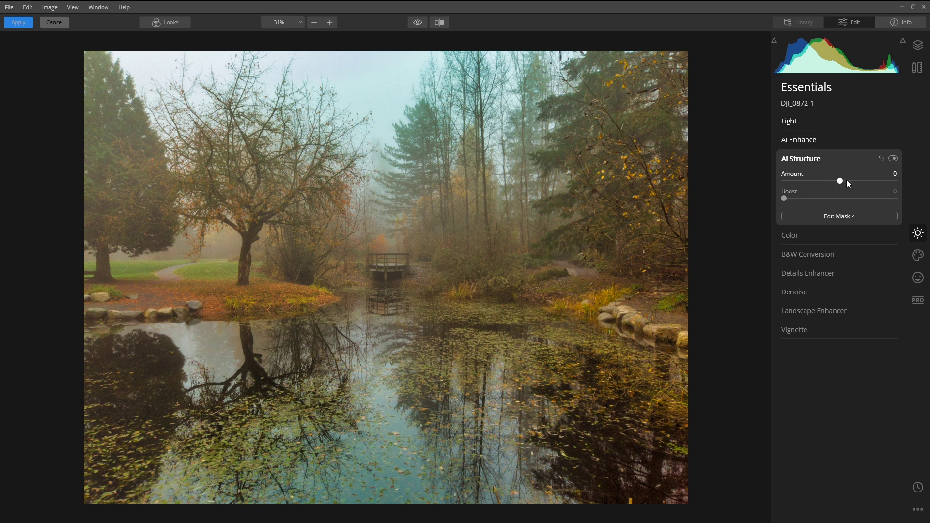
drag(841, 181, 862, 183)
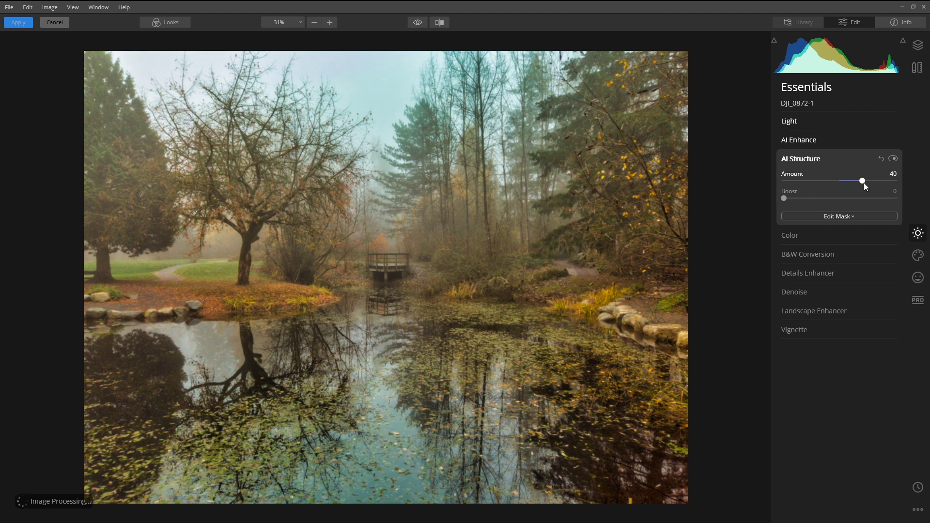
drag(865, 182, 829, 198)
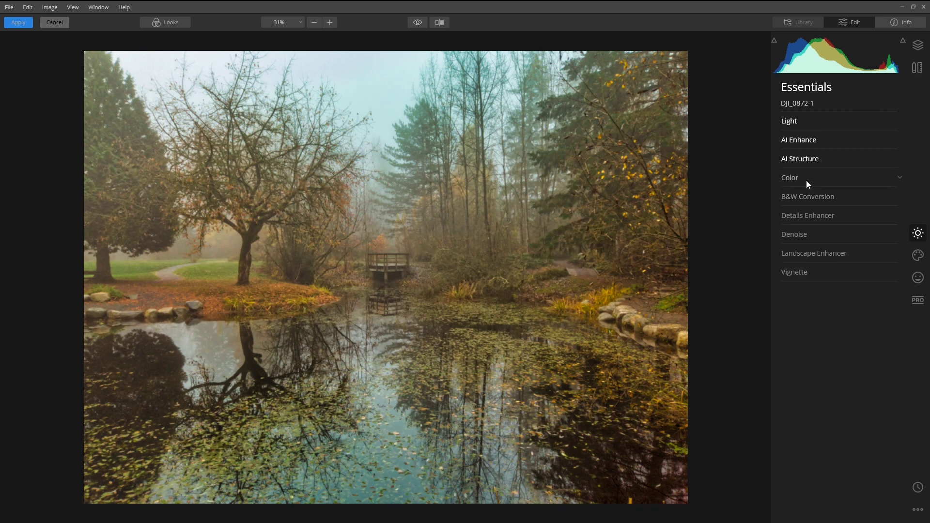
In Color, set Saturation to 15 and Vibrance to about 18, and raise the saturation of the reds.
click(806, 180)
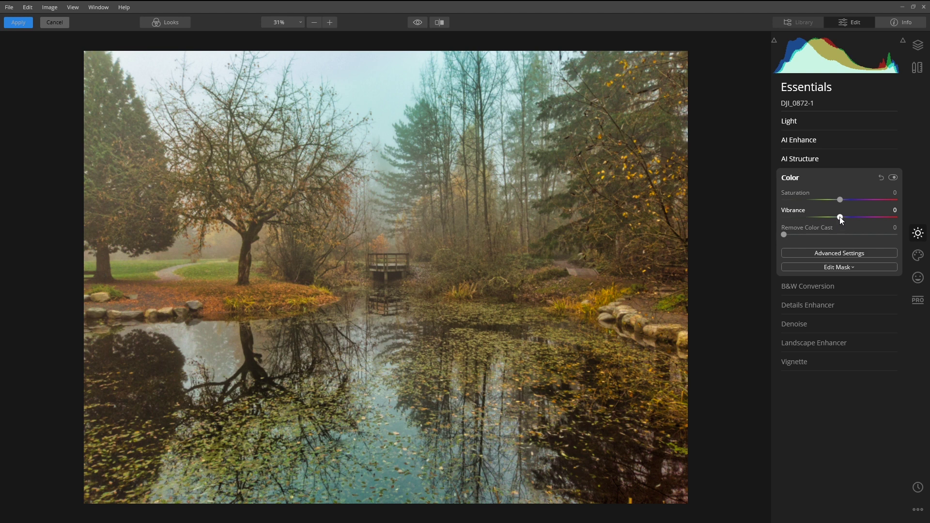
drag(841, 219, 844, 200)
click(844, 253)
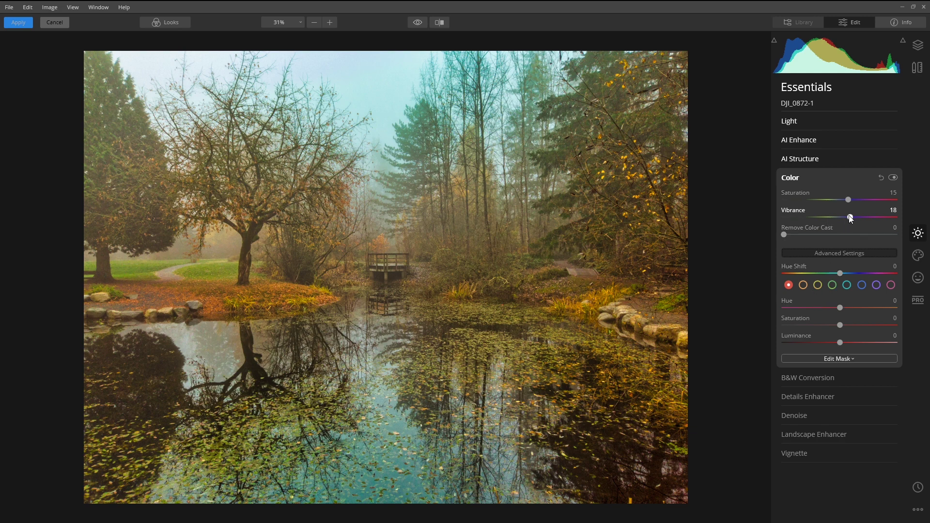
drag(850, 217, 849, 218)
drag(840, 325, 873, 325)
click(805, 179)
Look over the B&W Conversion controls and the Details Enhancer controls with their advanced settings.
click(822, 196)
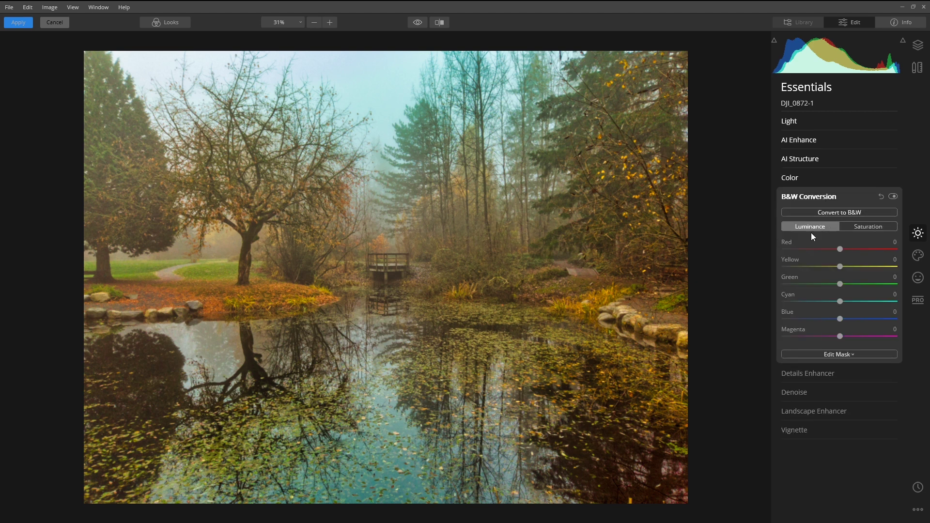
click(823, 198)
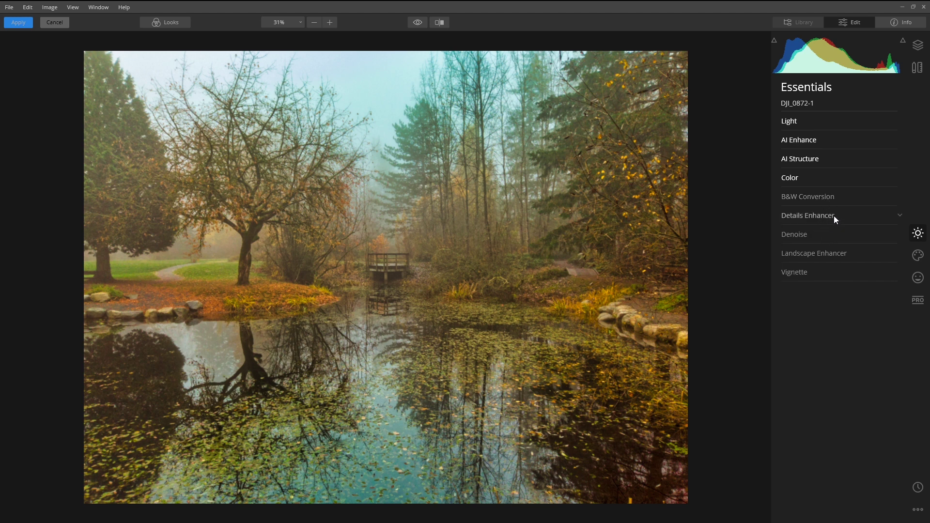
click(836, 216)
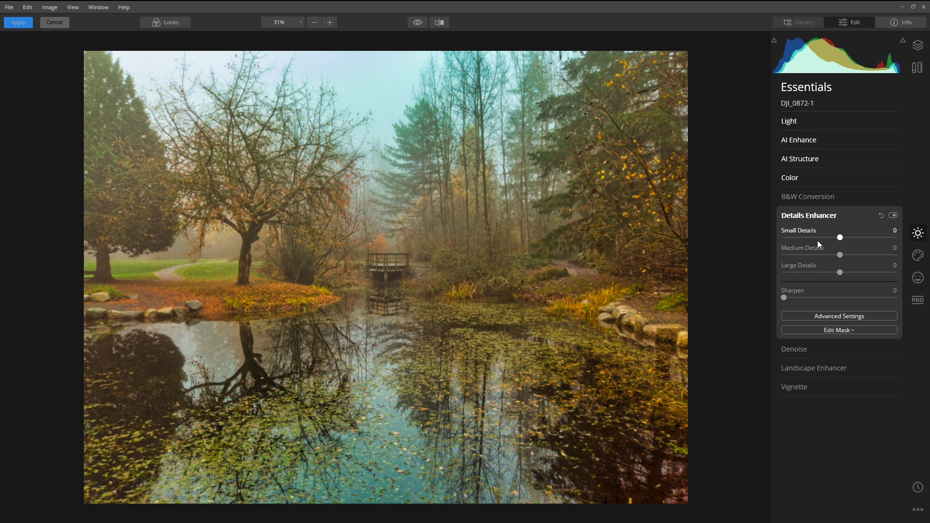
click(852, 316)
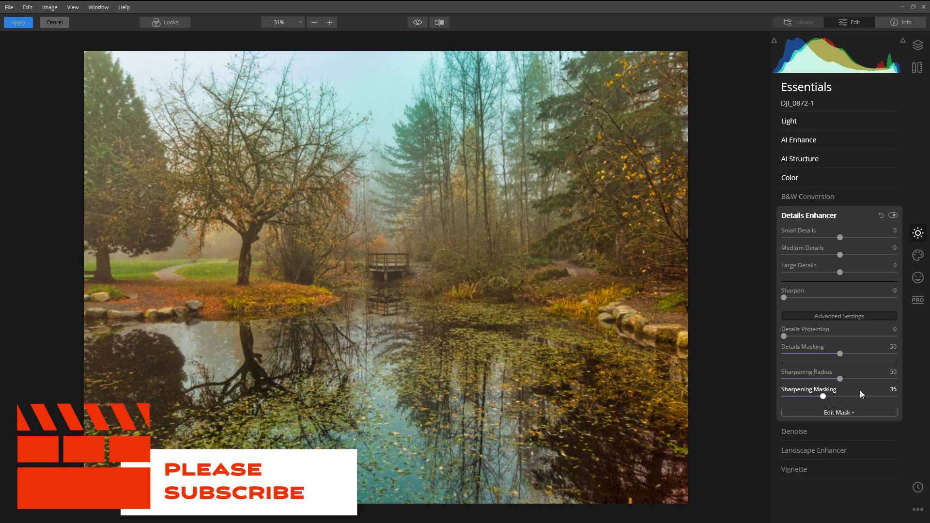
click(831, 214)
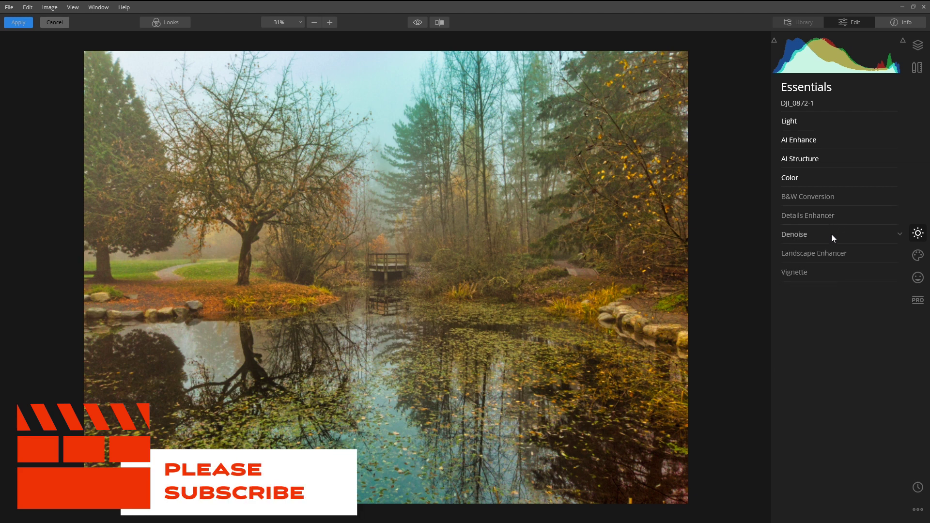
In Denoise, set Luminosity Denoise to about 24, adjust Color Denoise and show the advanced settings.
click(831, 234)
click(811, 256)
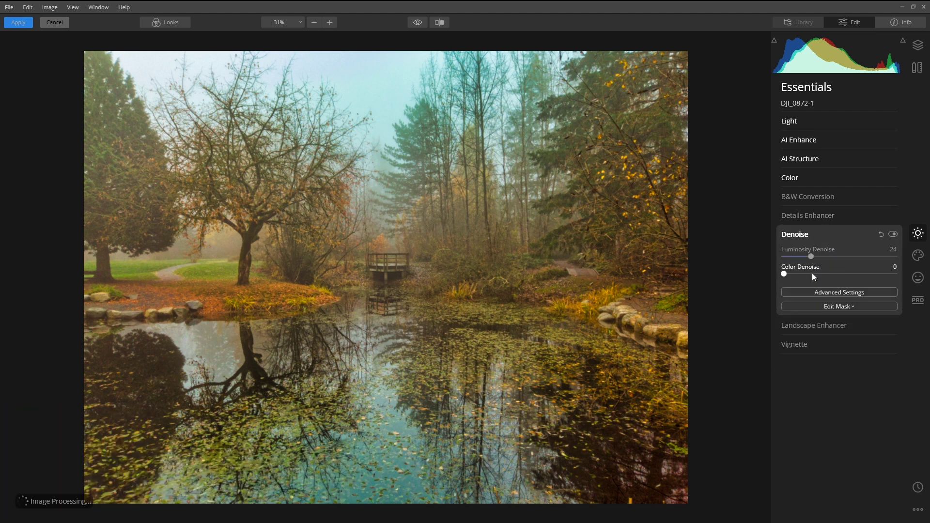
click(813, 274)
drag(829, 256, 897, 274)
click(810, 256)
click(813, 292)
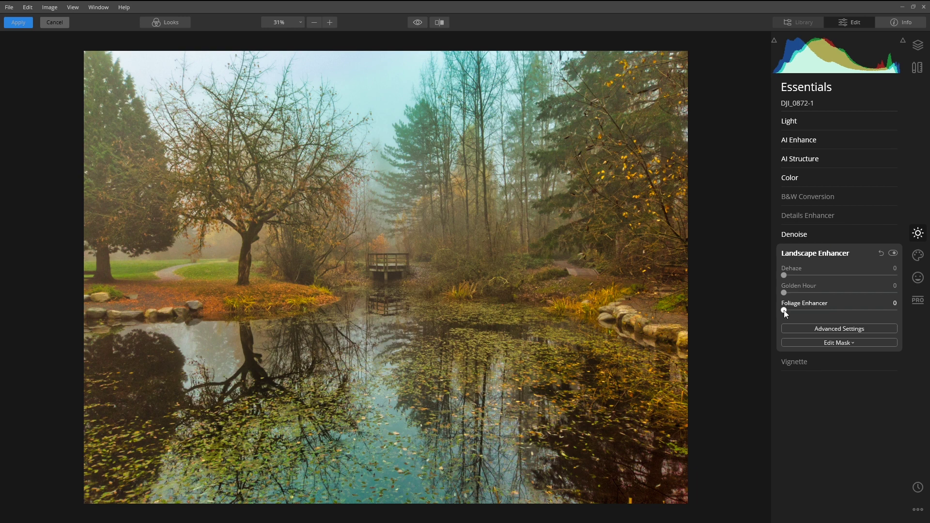
In Landscape Enhancer, try Foliage Enhancer at its maximum, and settle on a value of 19.
drag(784, 310, 804, 310)
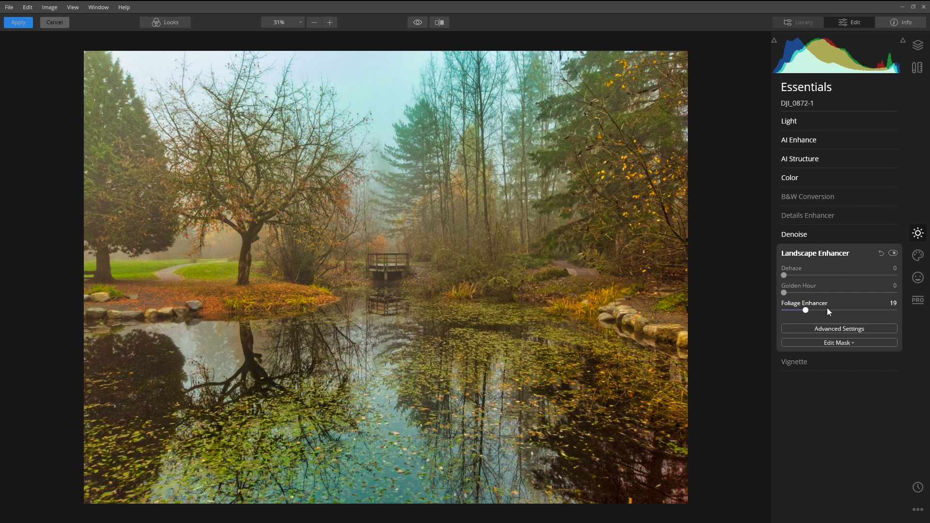
drag(827, 309, 897, 311)
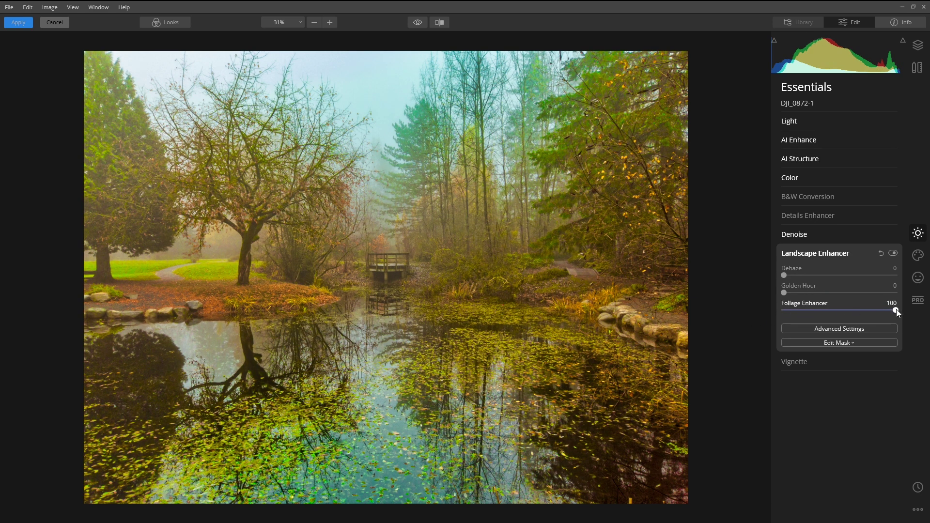
drag(871, 311, 805, 310)
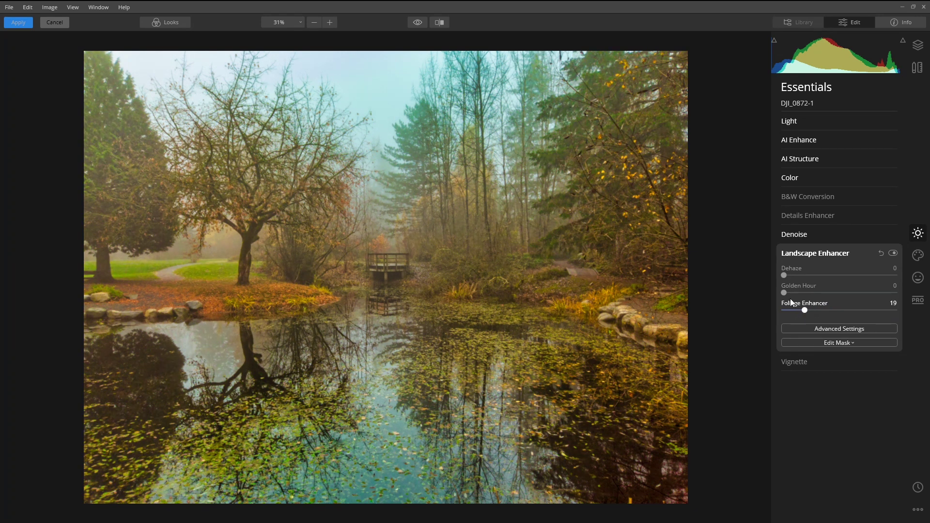
click(810, 252)
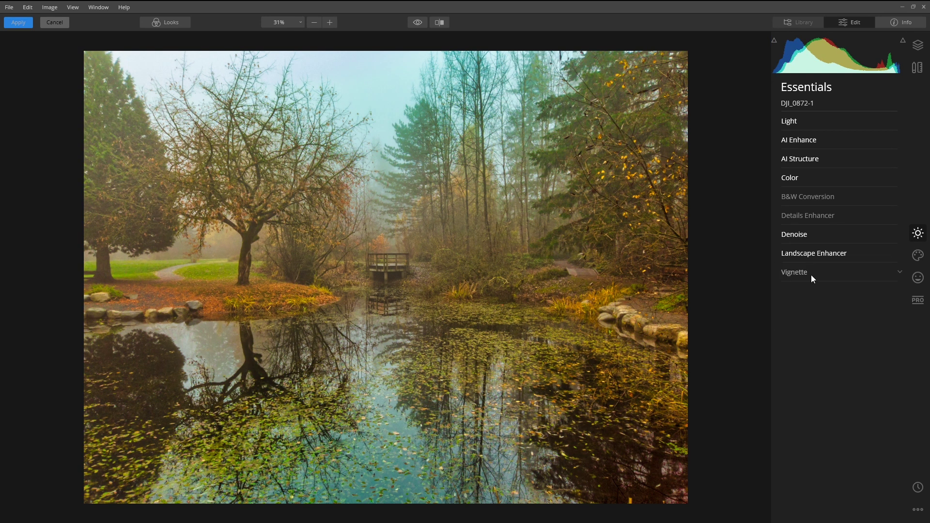
Look over the Vignette controls, including the advanced settings.
click(804, 273)
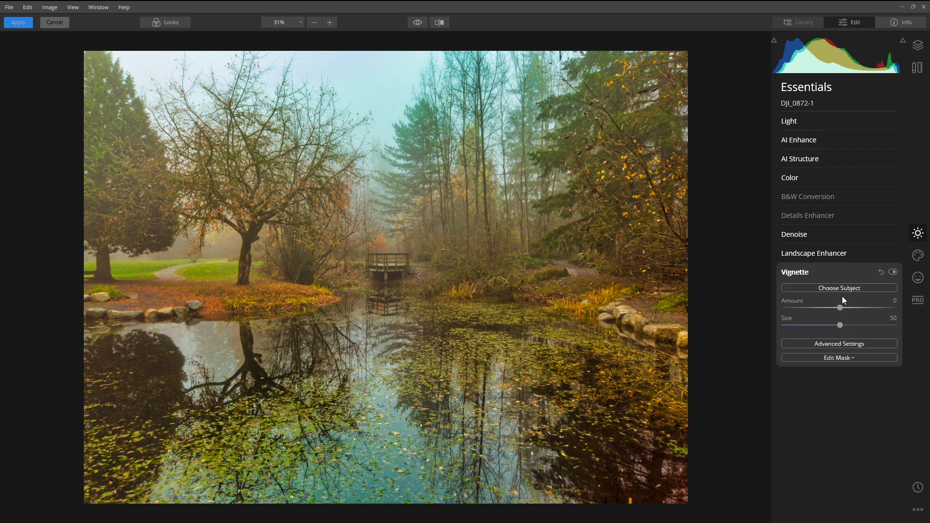
click(833, 343)
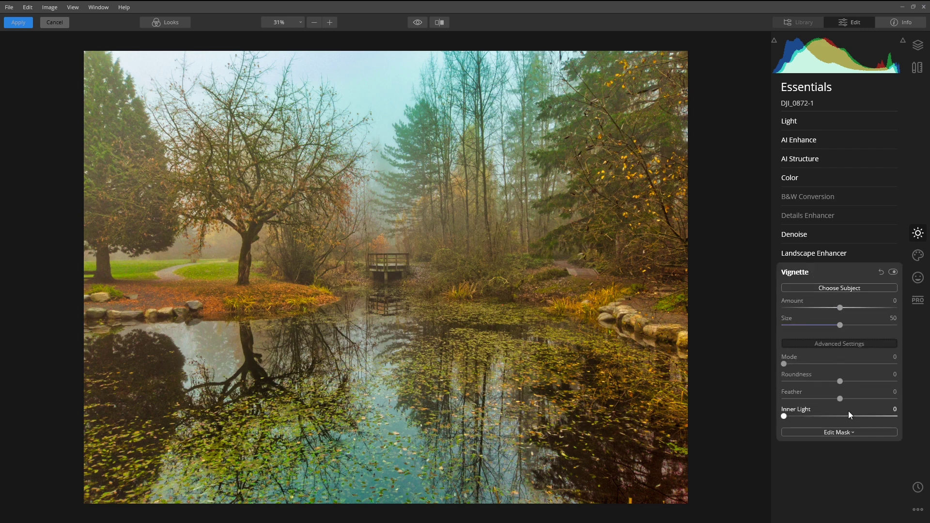
click(810, 273)
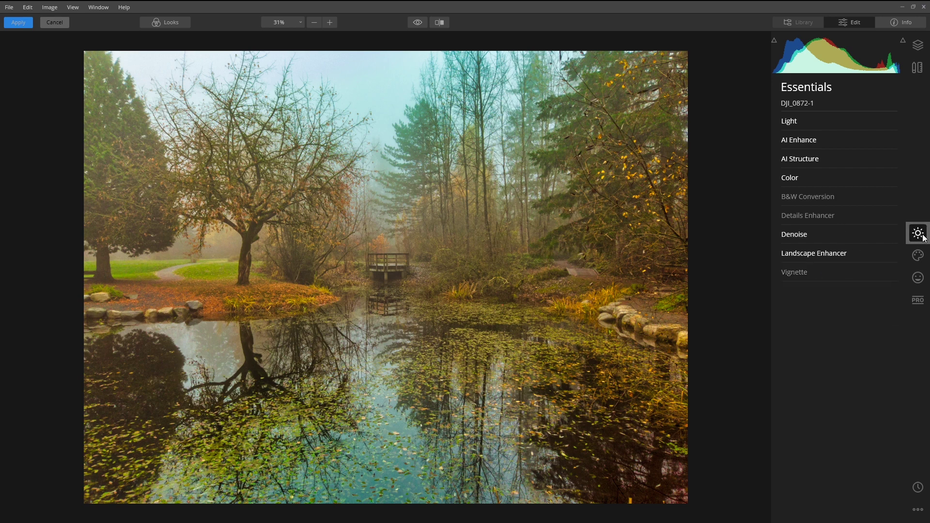
Replace the sky with the Creative AI Sky Replacement tool, trying Blue Sky 6 and Bright Blue Sky 1 and settling on Dramatic Sky 1.
click(919, 260)
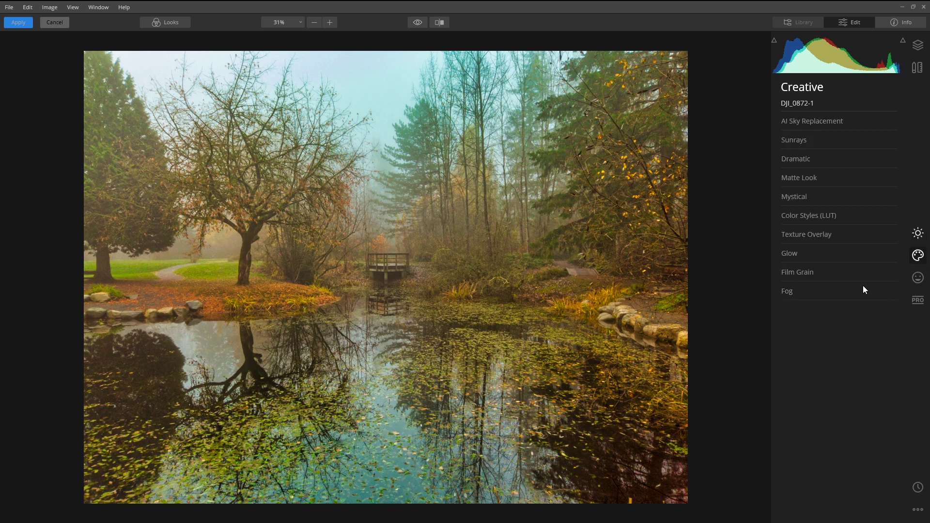
click(872, 121)
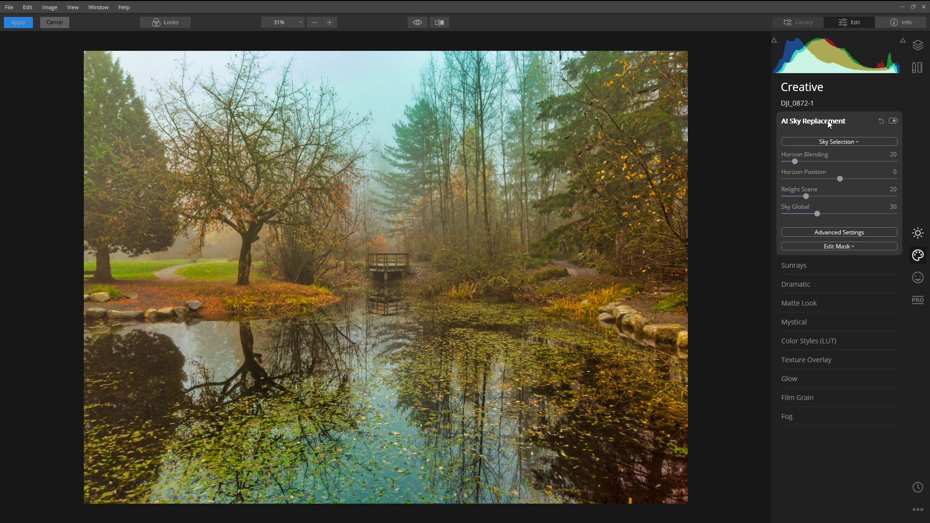
click(855, 140)
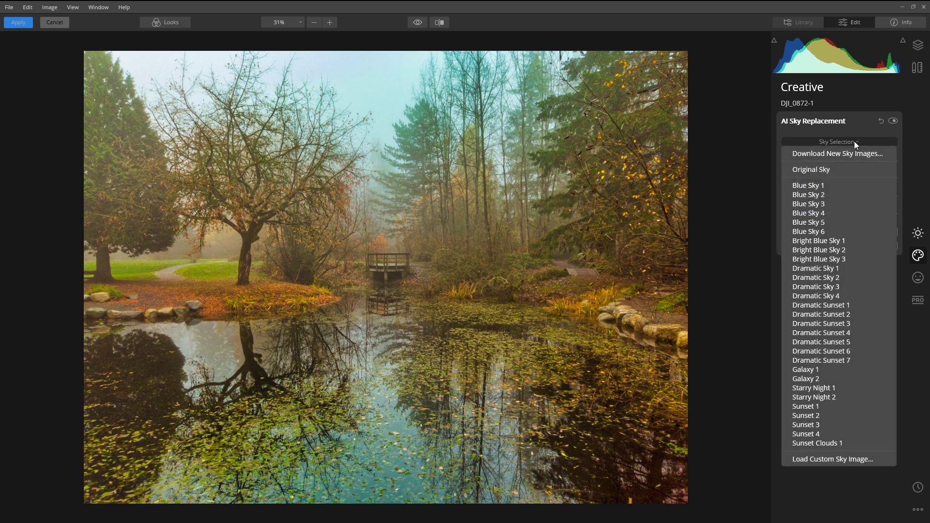
click(847, 231)
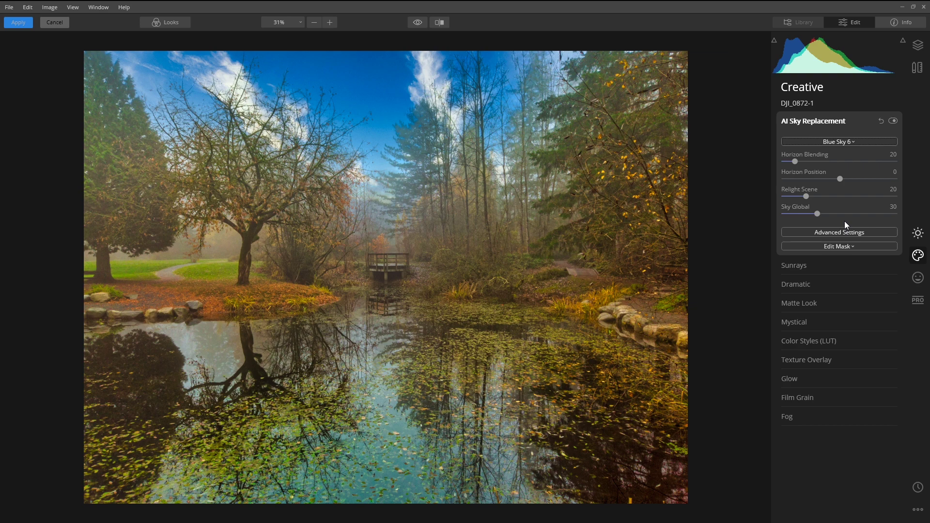
click(851, 144)
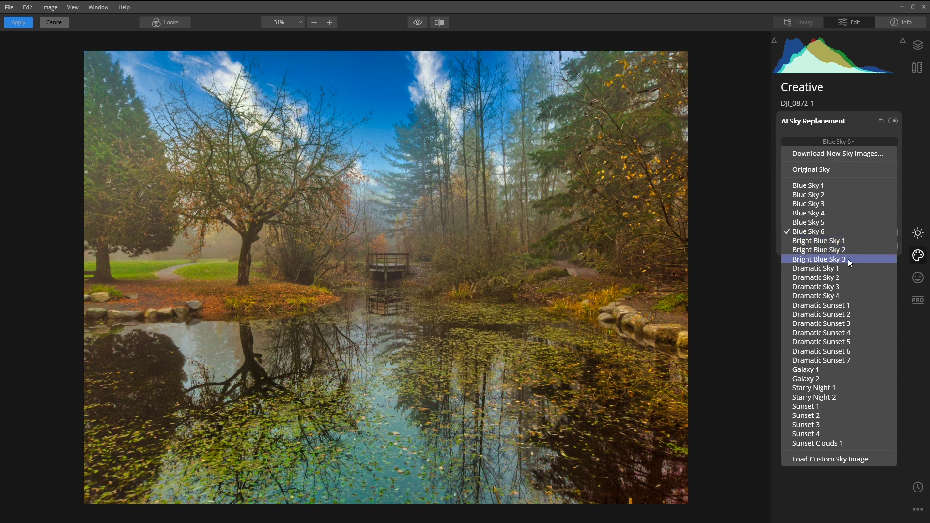
click(855, 240)
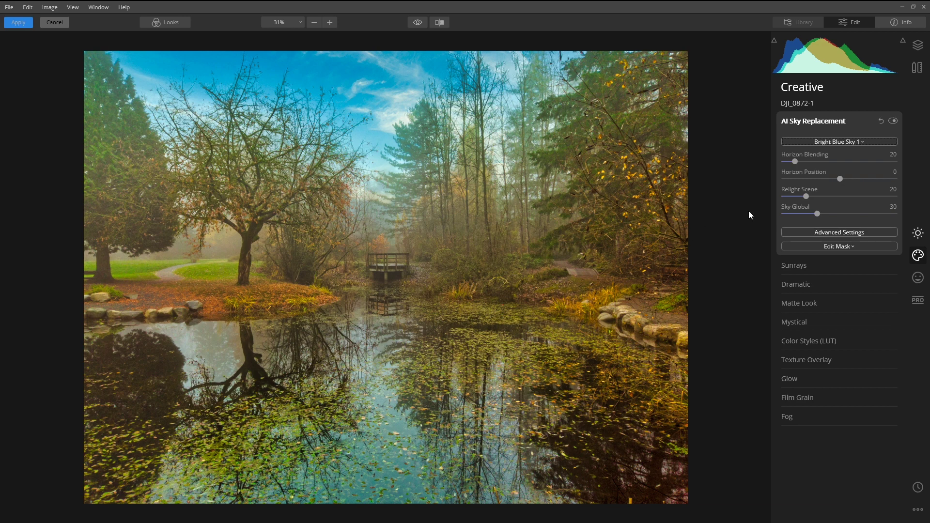
click(865, 142)
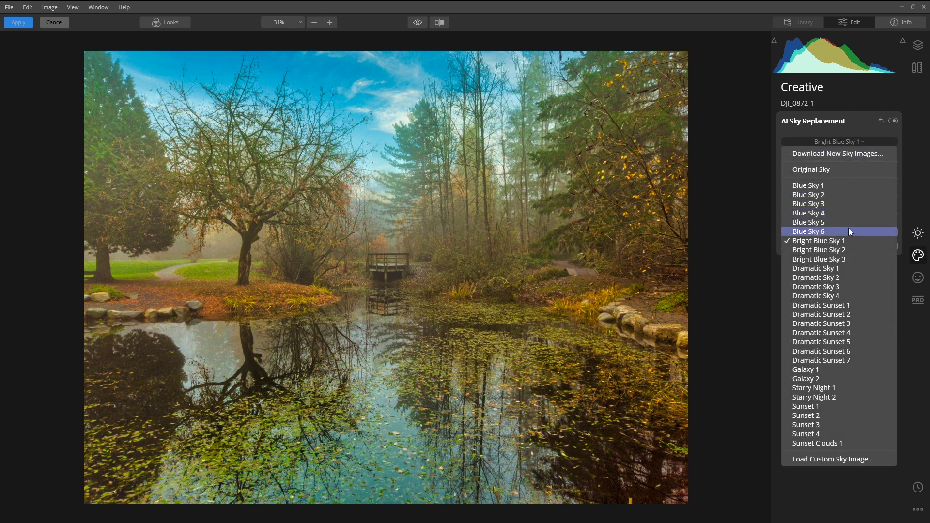
click(849, 268)
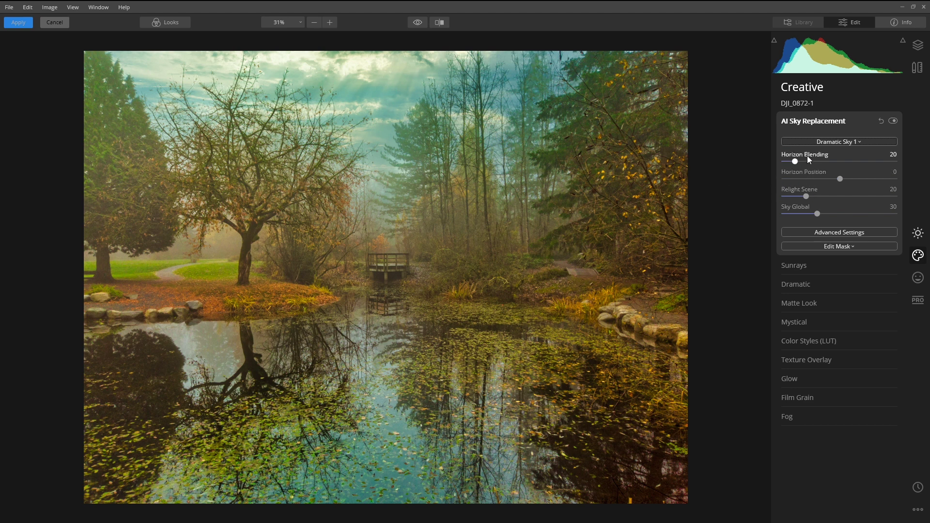
Blend the replacement sky with Horizon Blending 174, Horizon Position -14, Relight Scene 32, Sky Global 55 and Sky Local 24.
drag(796, 161, 828, 179)
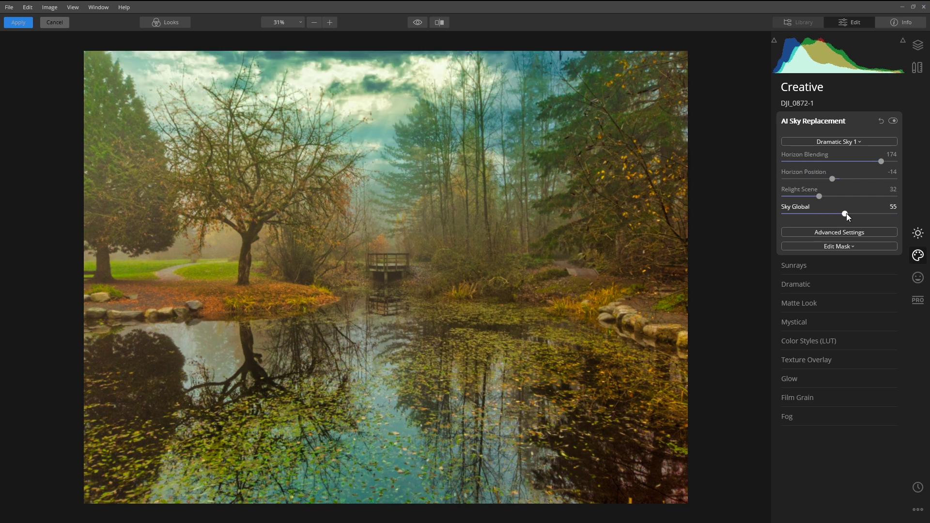
click(852, 234)
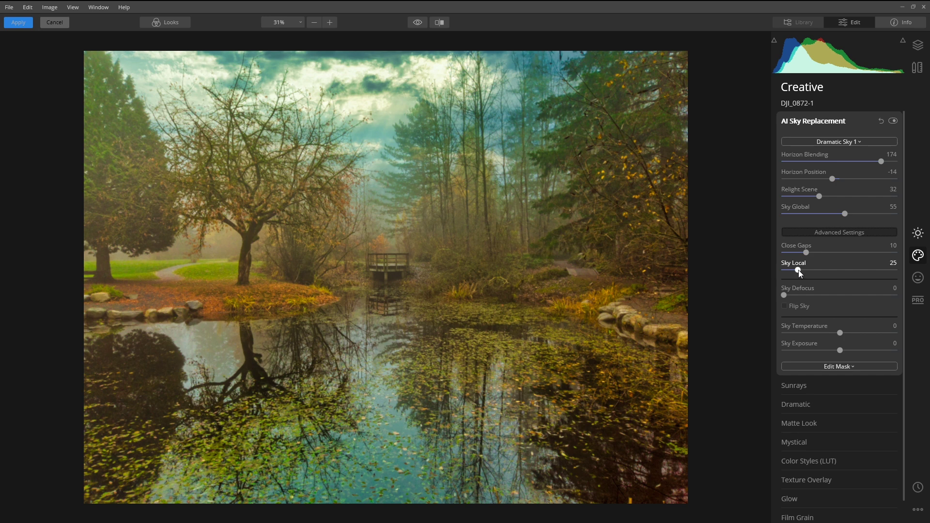
drag(800, 270, 862, 272)
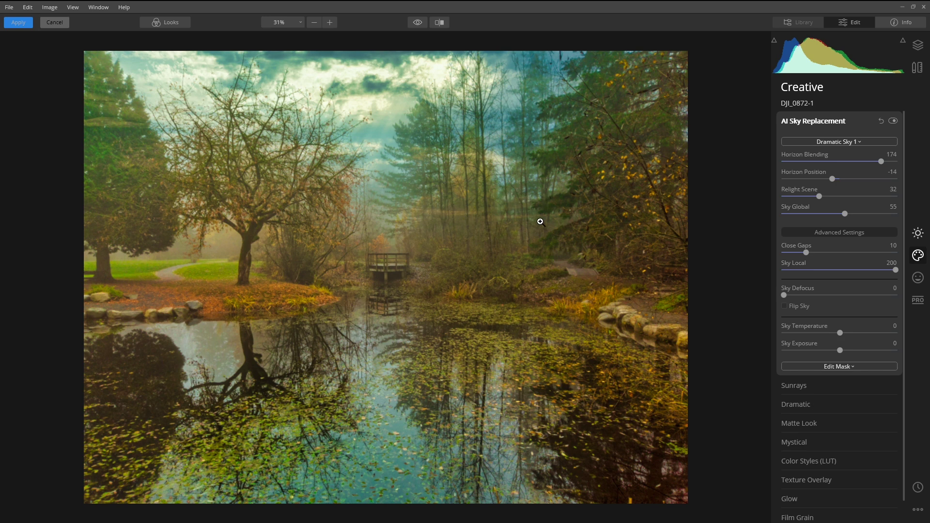
click(798, 270)
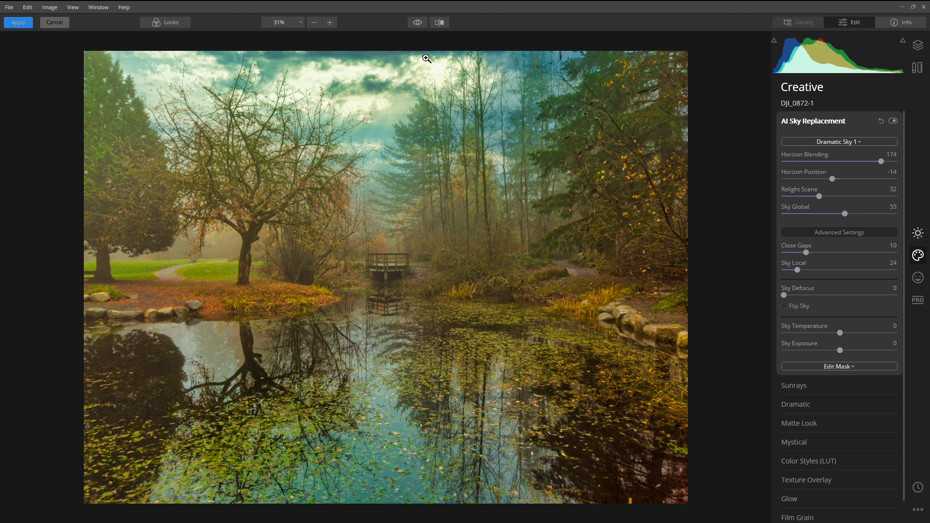
Compare the edited photo with the original using the before/after preview and the split view, and collapse AI Sky Replacement.
click(420, 22)
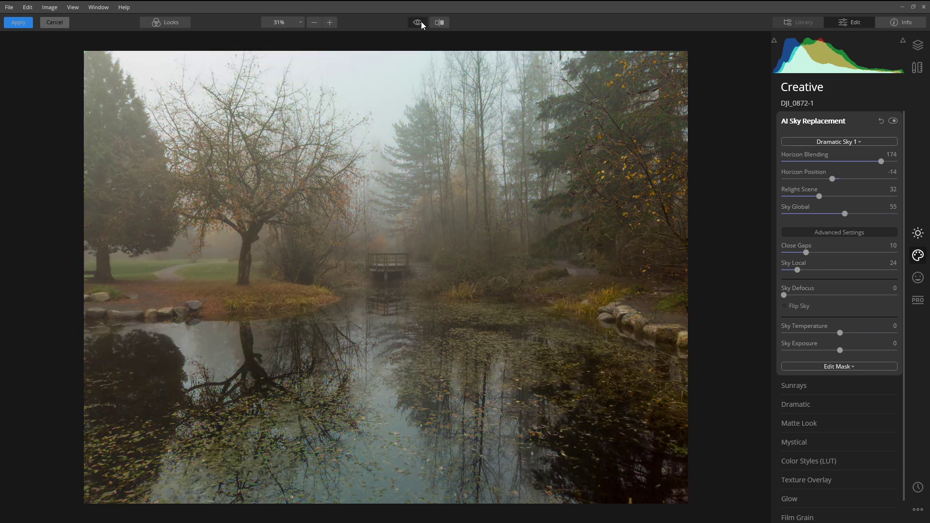
click(420, 22)
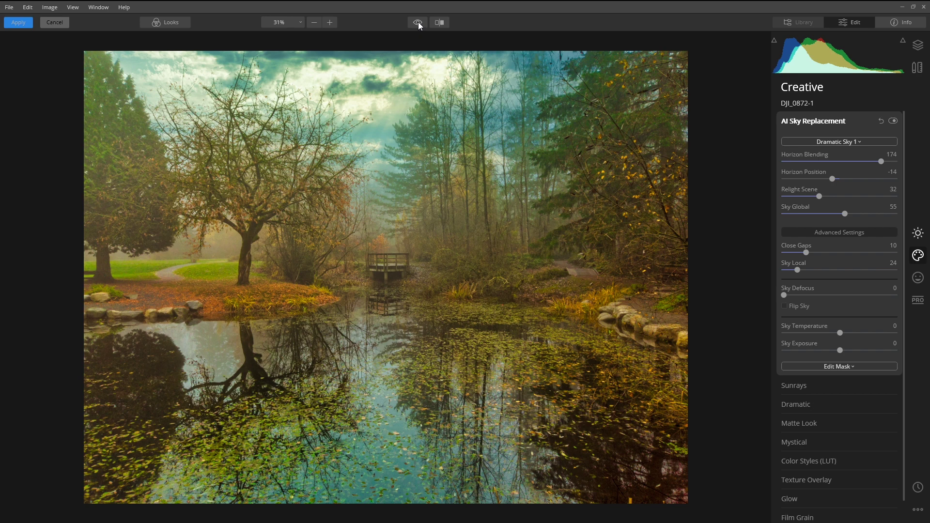
click(420, 22)
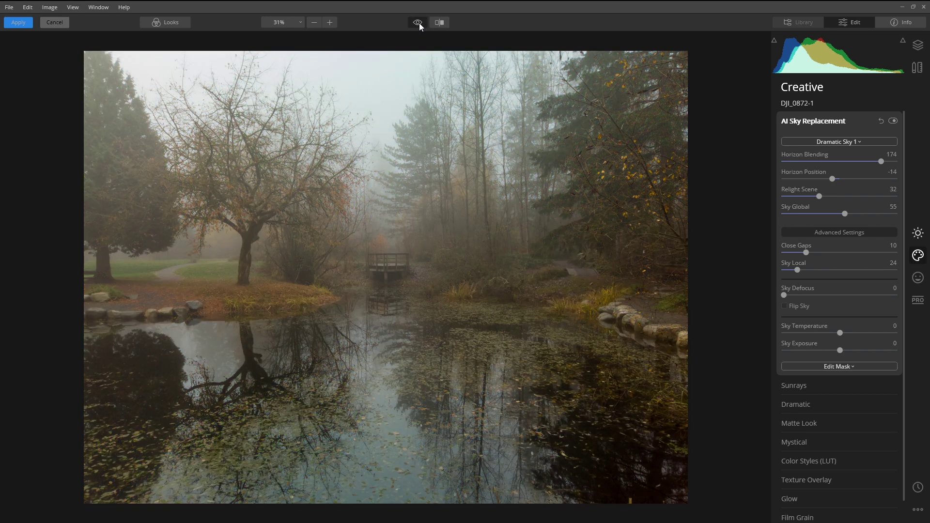
click(420, 22)
click(441, 22)
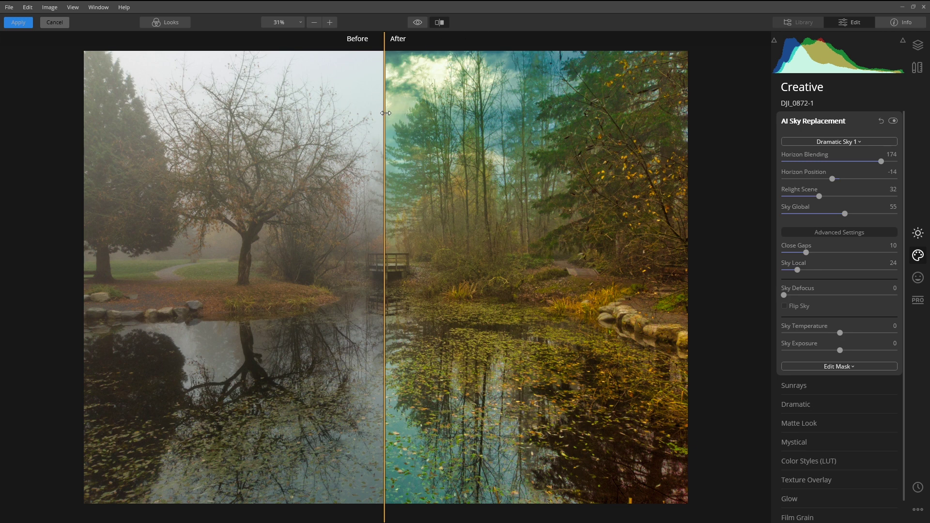
mouse_move(384, 111)
mouse_down()
mouse_move(573, 106)
mouse_move(297, 106)
mouse_move(401, 105)
mouse_move(380, 106)
mouse_up()
click(439, 22)
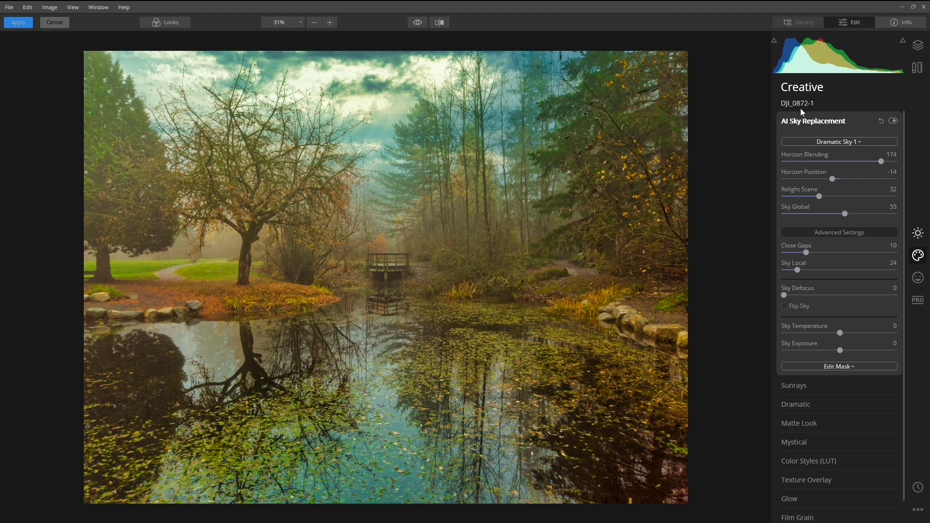
click(825, 122)
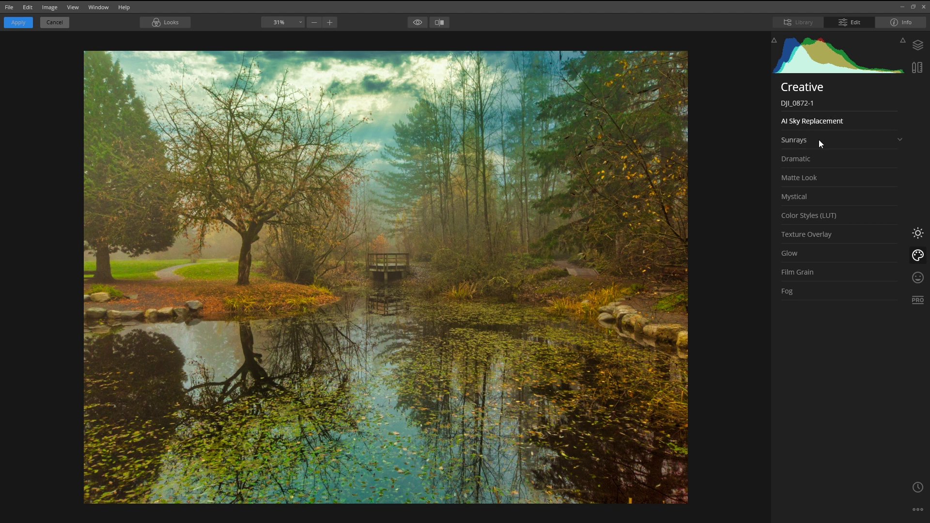
Add Sunrays with the sun center in the bright clouds between the bare tree and the evergreens, setting Amount 14 and Overall Look 36.
click(831, 140)
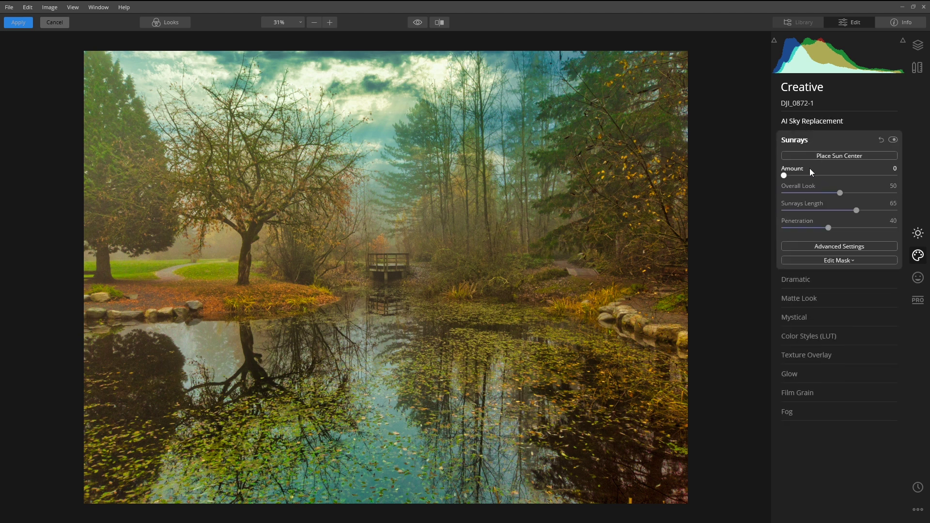
click(846, 156)
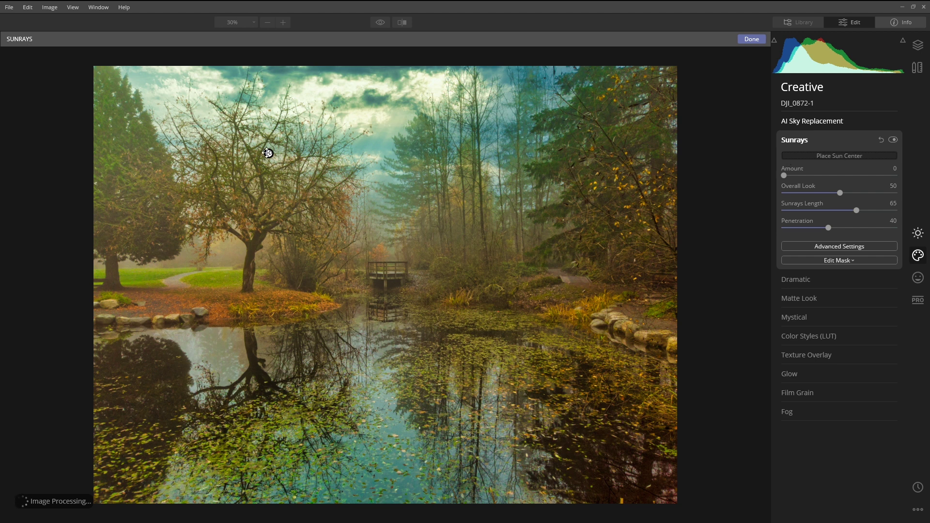
drag(270, 153, 404, 111)
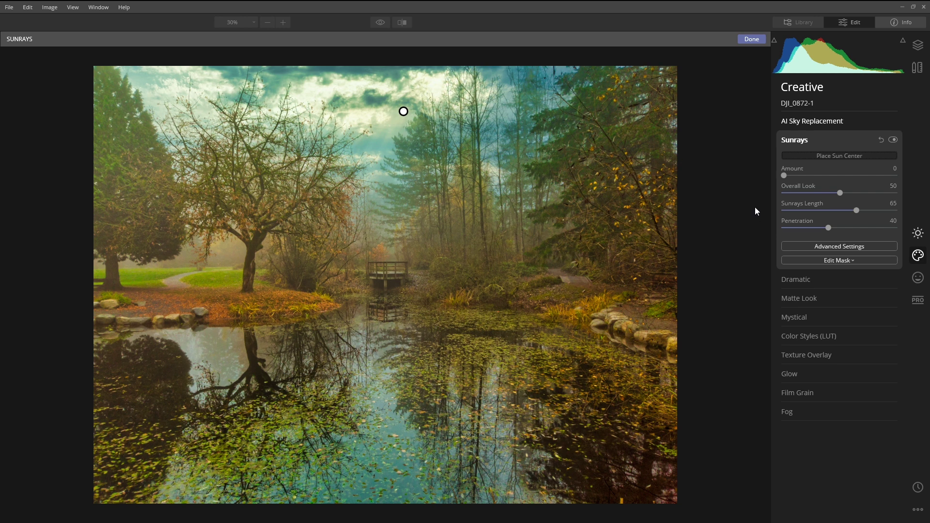
click(752, 40)
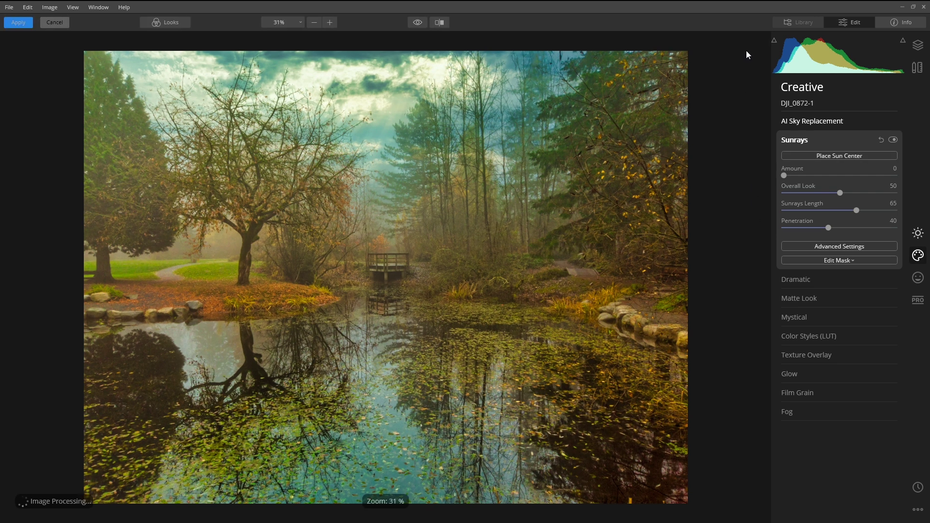
drag(788, 175, 824, 193)
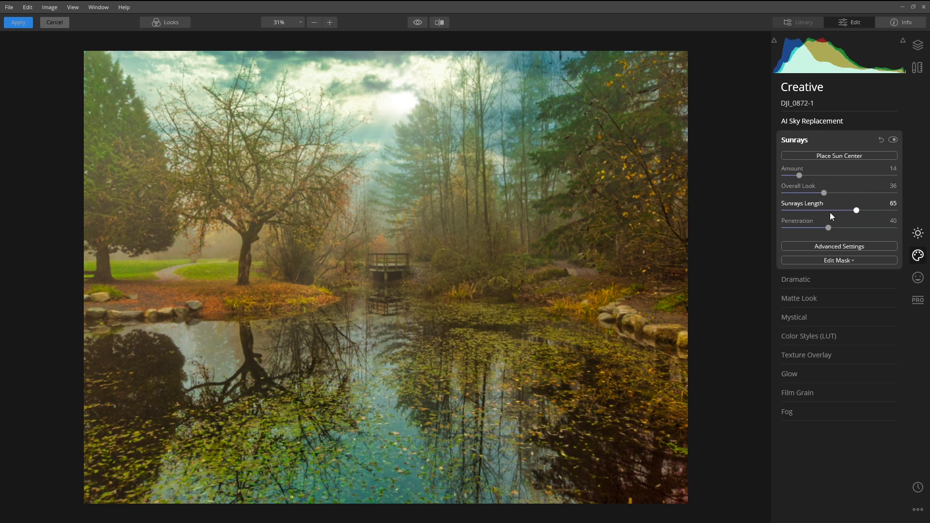
Show the advanced Sunrays settings and compare the photo with the Sunrays effect off and on.
click(839, 246)
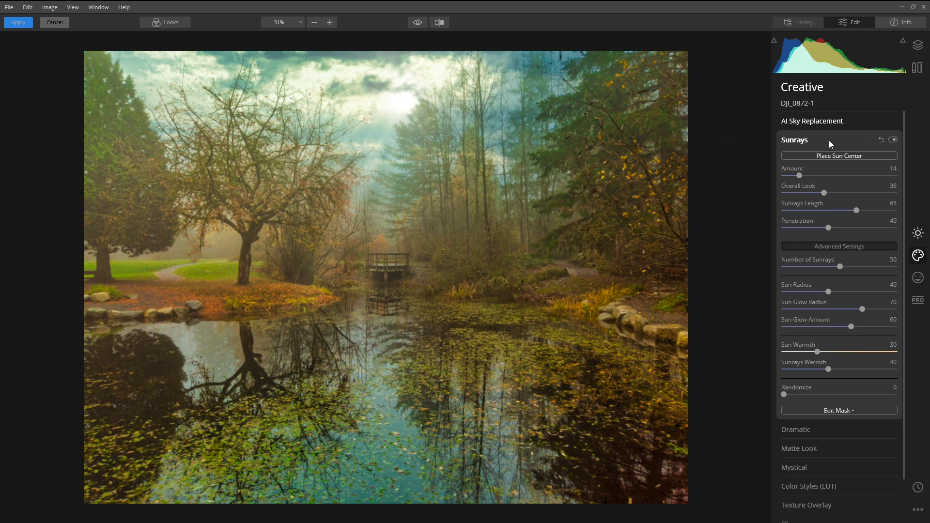
click(893, 140)
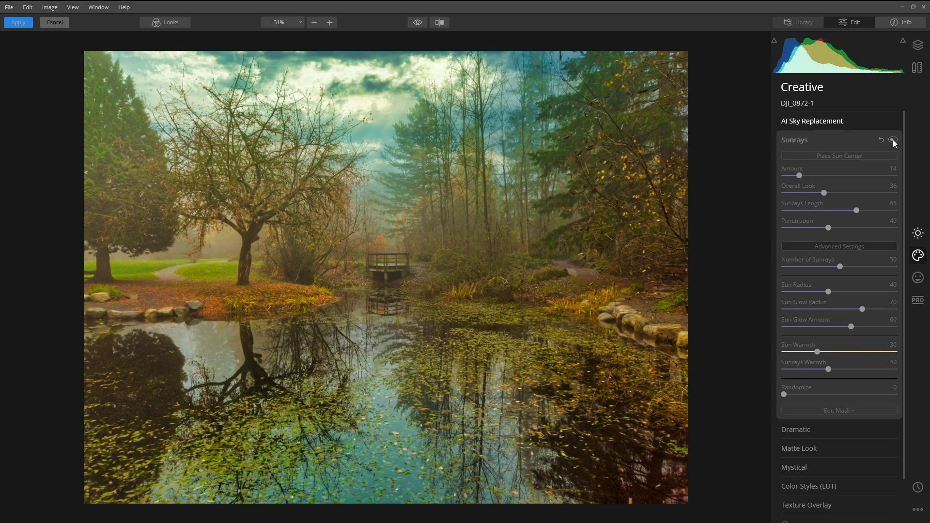
click(893, 140)
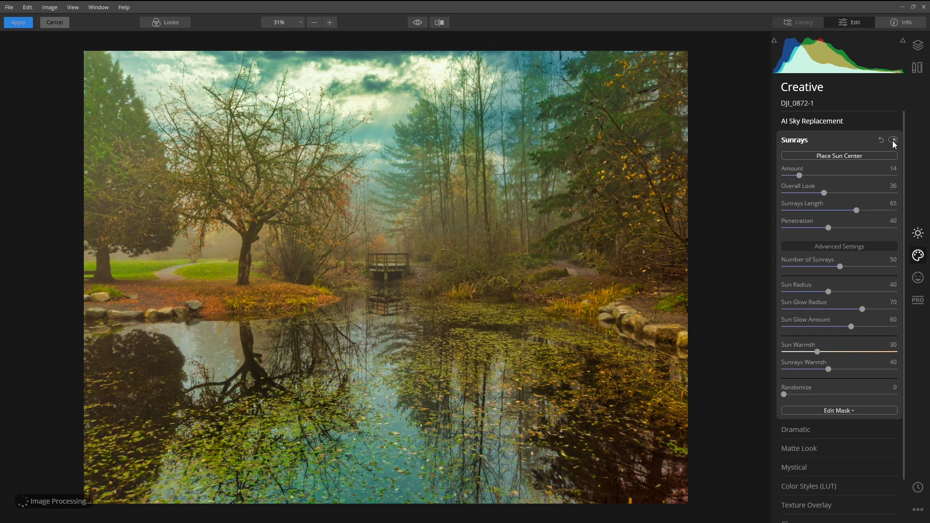
click(894, 140)
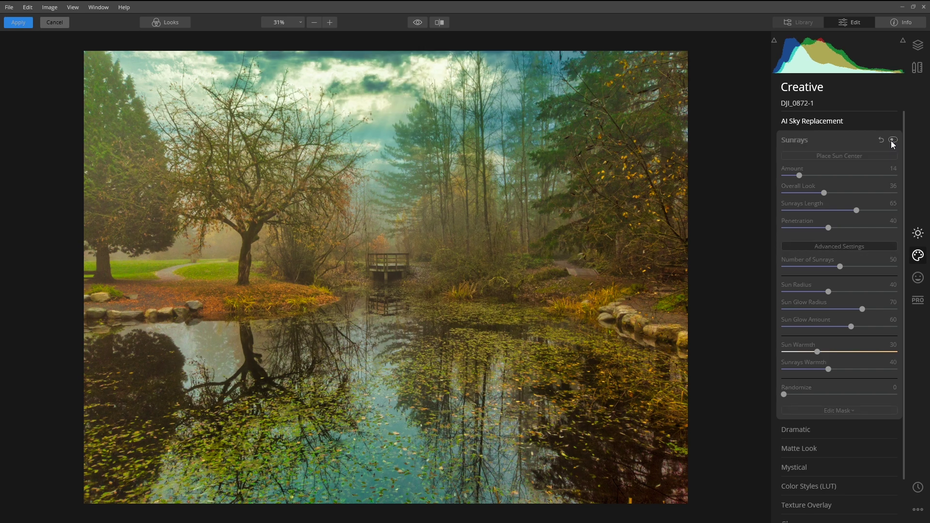
click(893, 141)
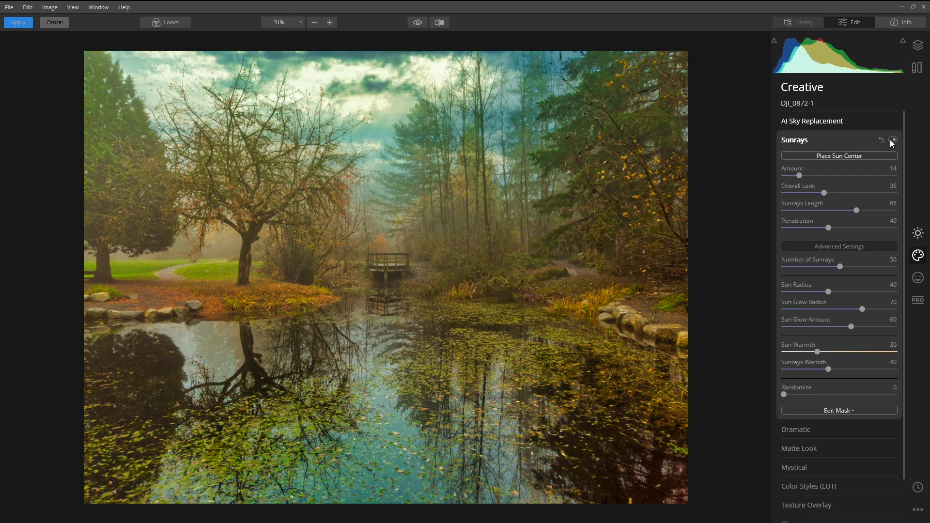
Add the Dramatic effect with Amount 21, showing its advanced settings, with the Sunrays settings collapsed.
click(825, 140)
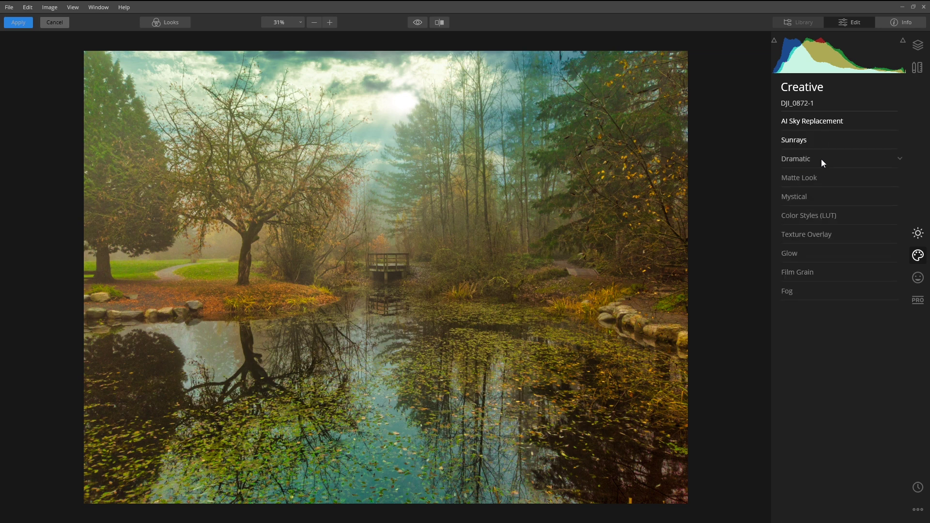
click(821, 159)
drag(787, 180, 813, 182)
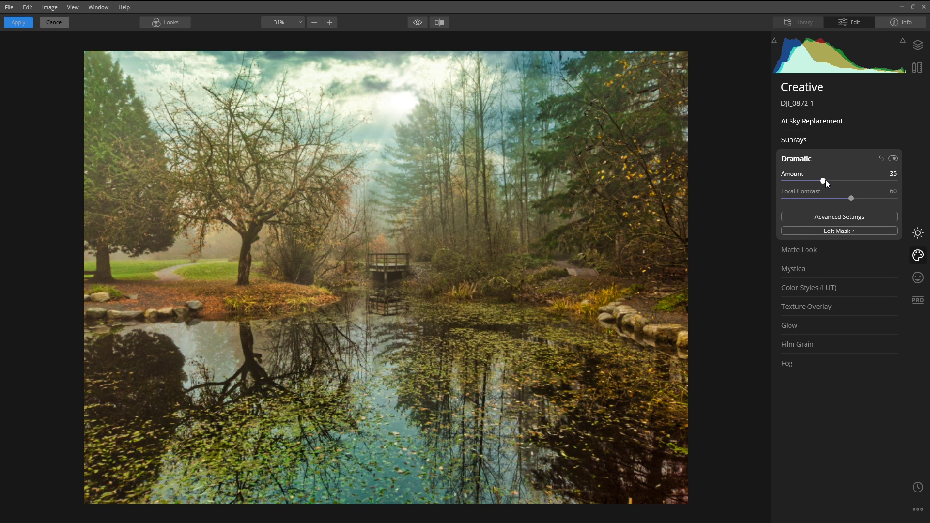
drag(829, 181, 831, 181)
click(829, 216)
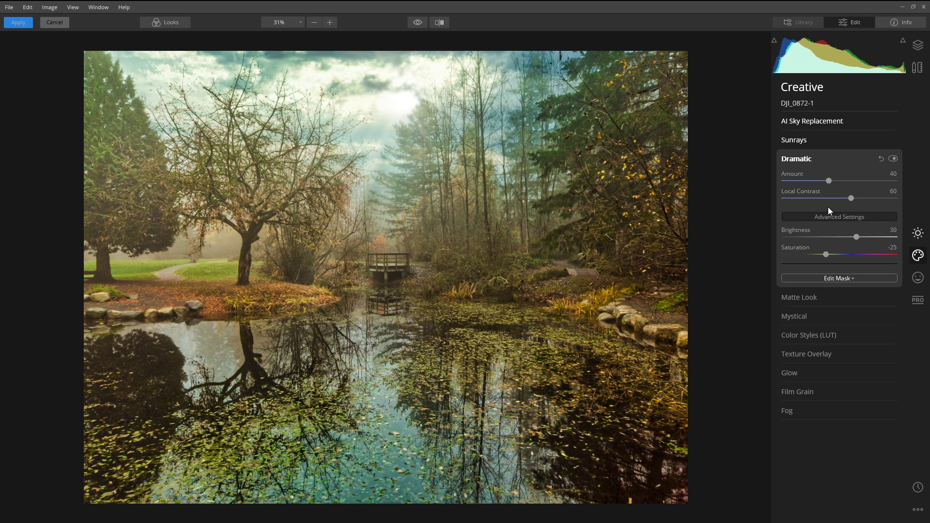
drag(828, 181, 809, 180)
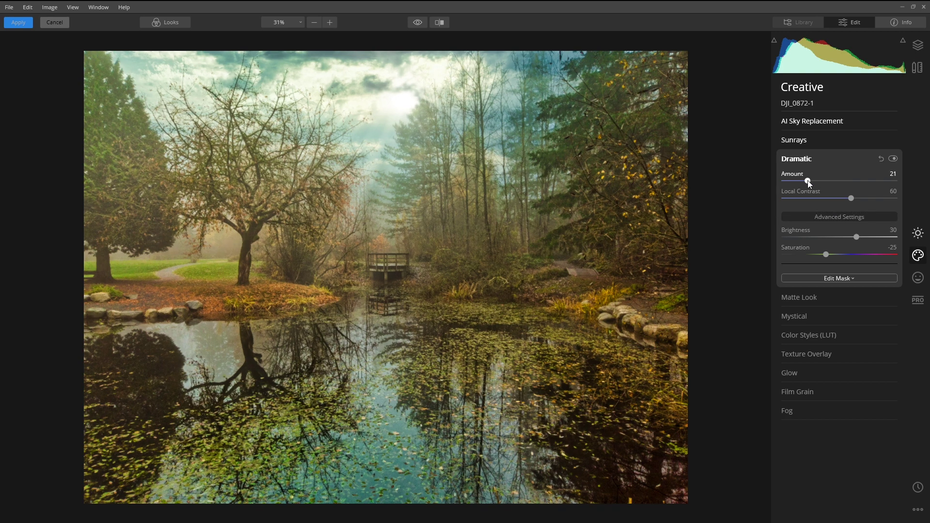
click(824, 157)
Try the Matte Look effect with Amount 30 and a raised Fade, and reset both values to 0.
click(827, 177)
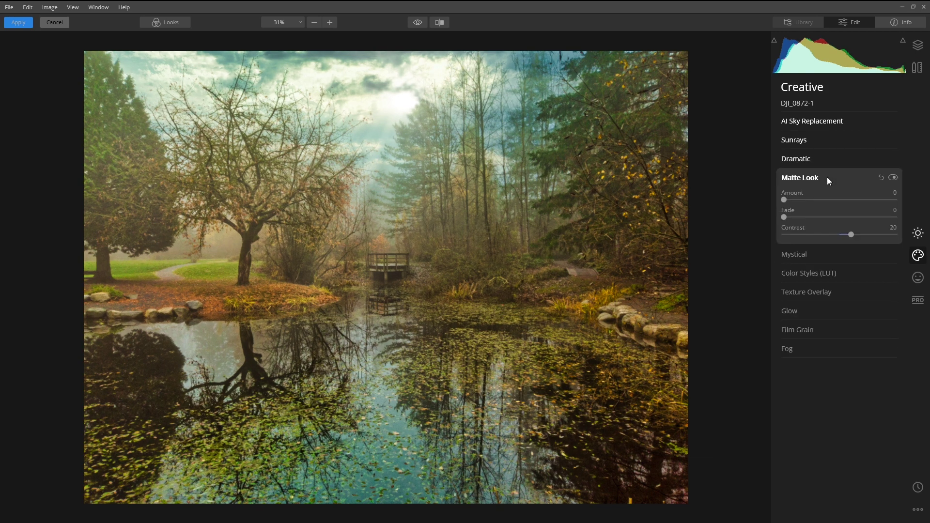
drag(784, 199, 818, 200)
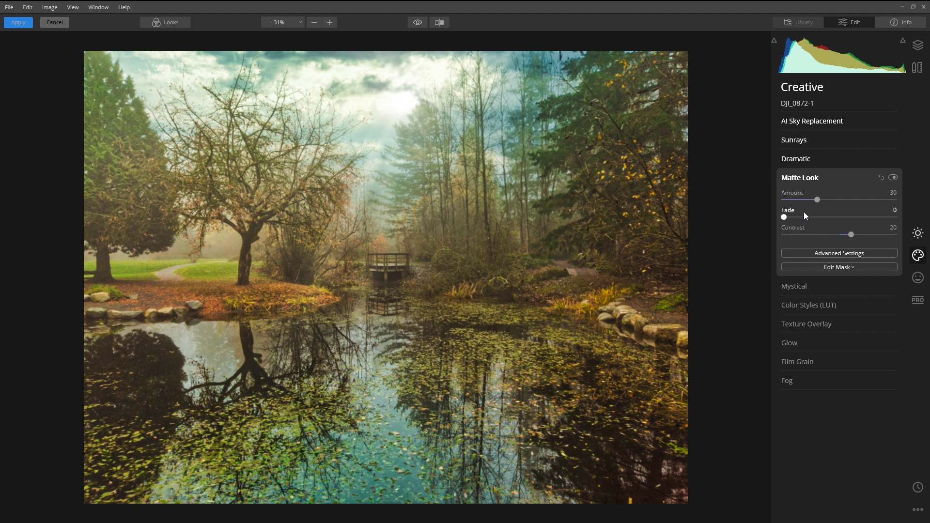
drag(846, 218, 865, 219)
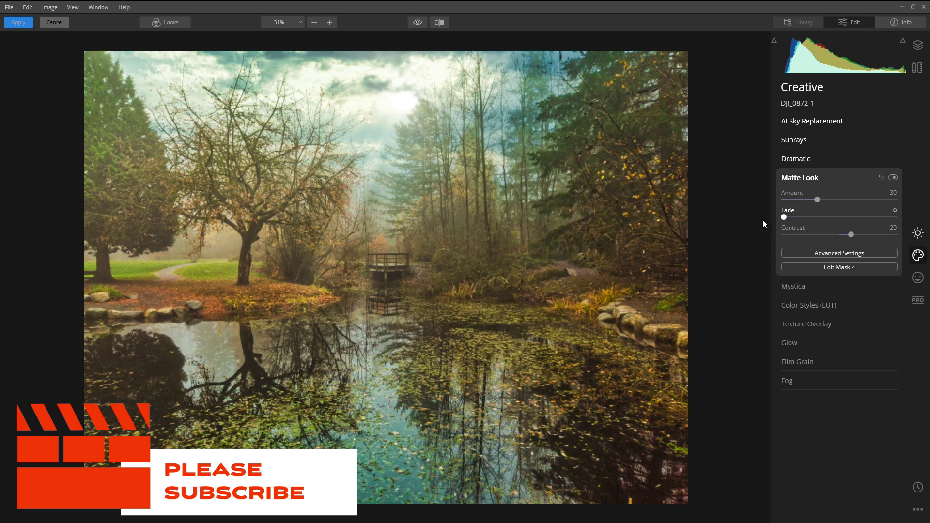
double_click(818, 200)
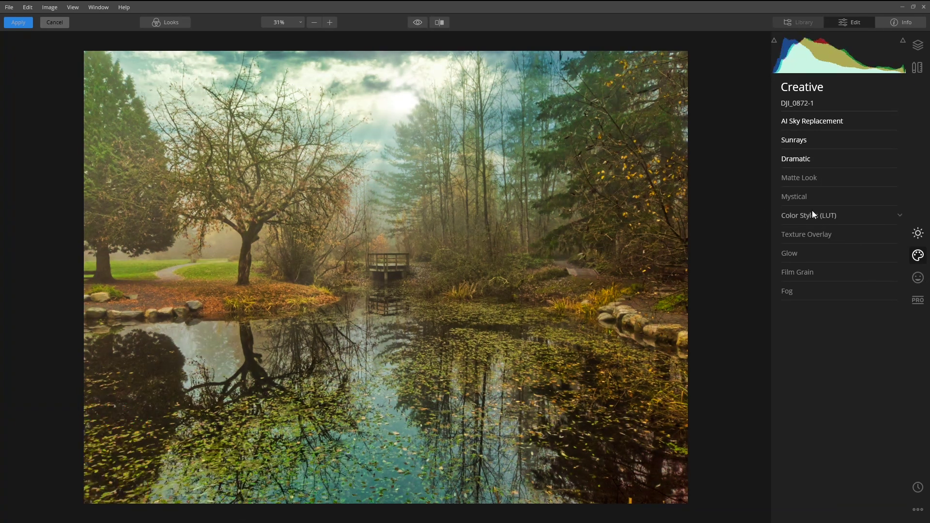
Add the Mystical effect with Amount 32 and an advanced Saturation of 18.
click(824, 196)
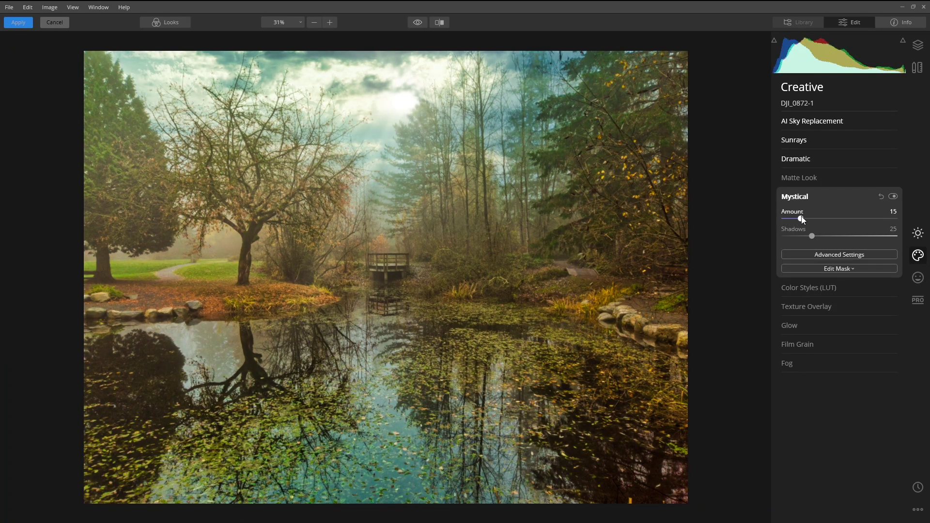
mouse_move(802, 220)
mouse_down()
mouse_move(842, 216)
mouse_move(818, 217)
mouse_up()
click(836, 254)
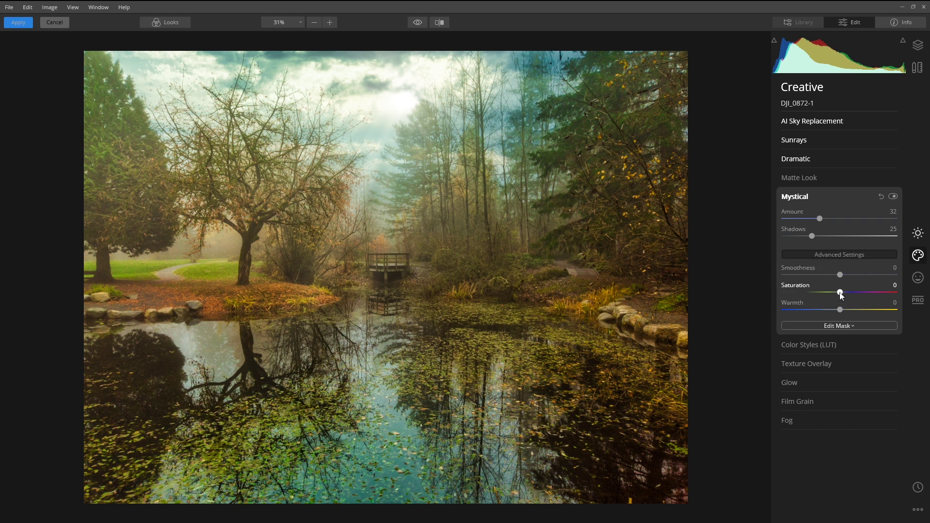
drag(841, 293, 850, 291)
Compare the photo with the Mystical effect off and on, and collapse its settings.
click(893, 196)
click(894, 197)
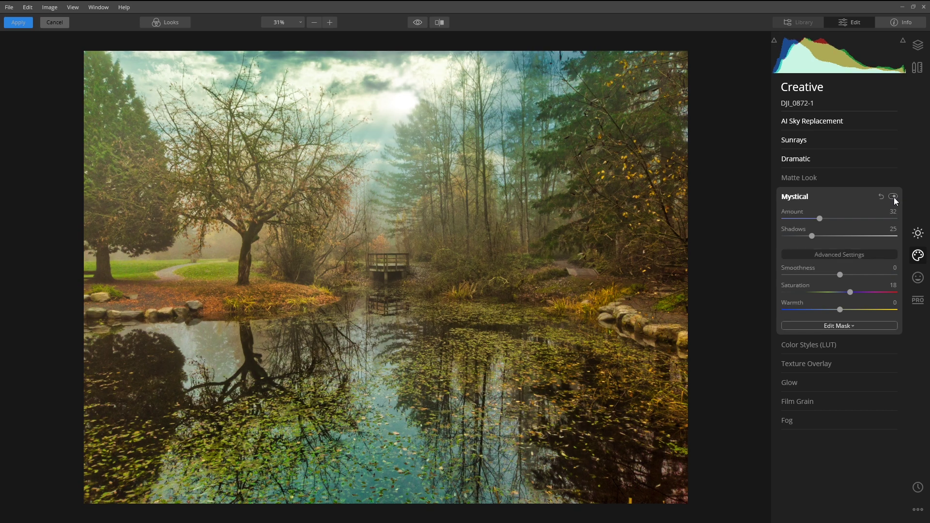
click(893, 197)
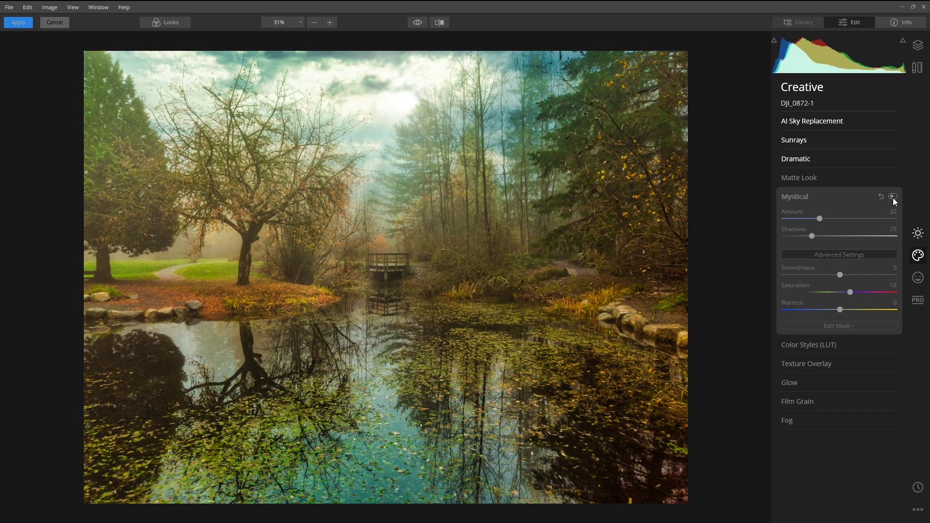
click(893, 197)
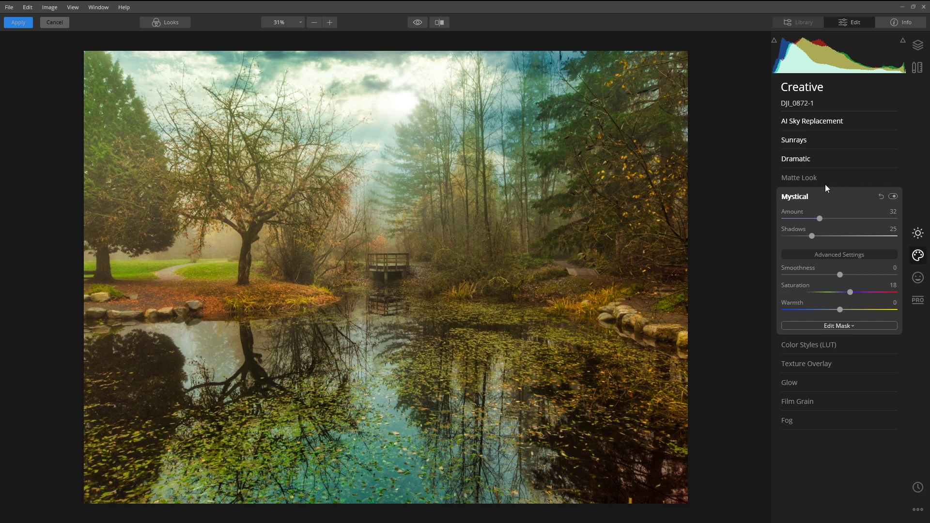
click(825, 197)
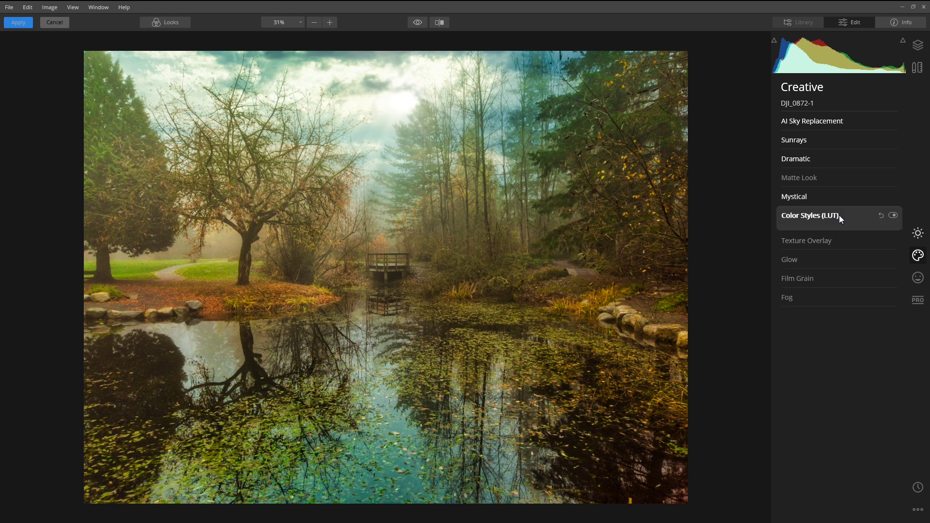
Apply the Long Beach cinematic toning LUT from Color Styles.
click(841, 216)
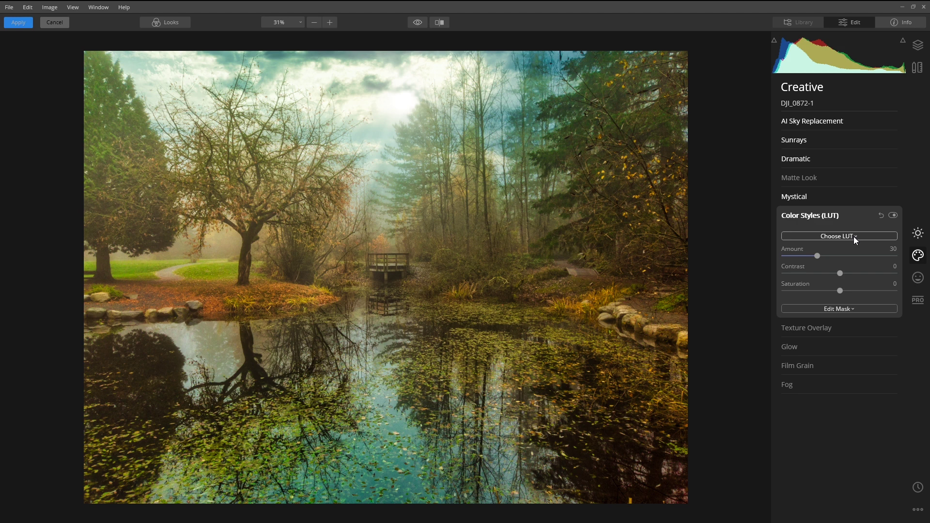
click(854, 237)
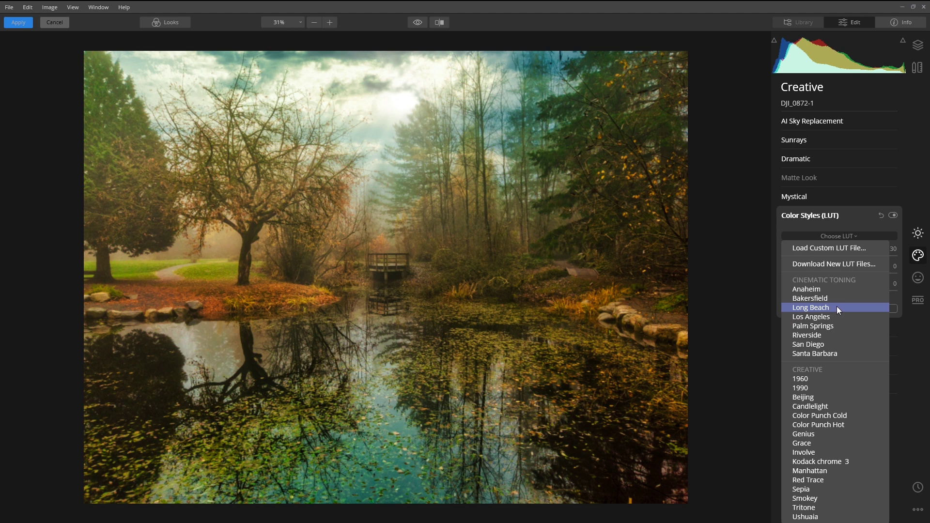
click(838, 308)
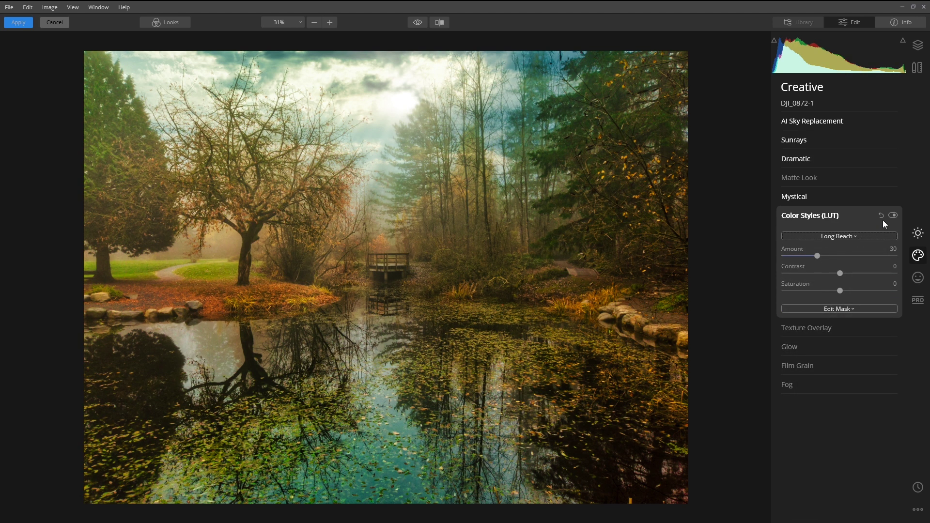
Compare the photo with Color Styles off and on, and collapse its settings.
click(894, 215)
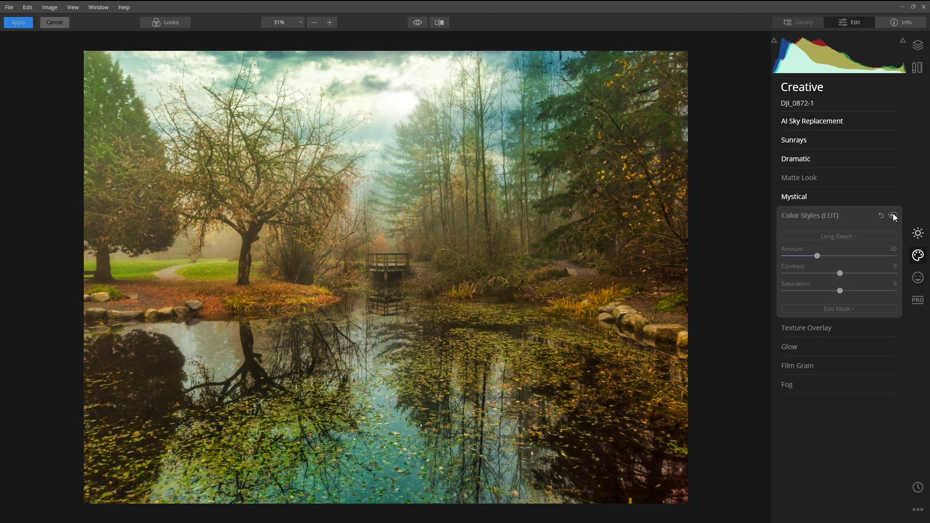
click(894, 215)
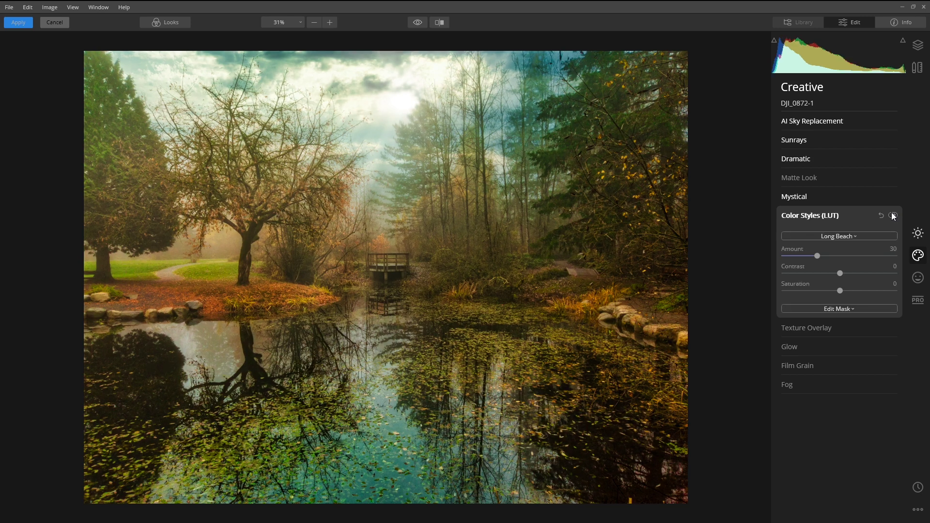
click(831, 215)
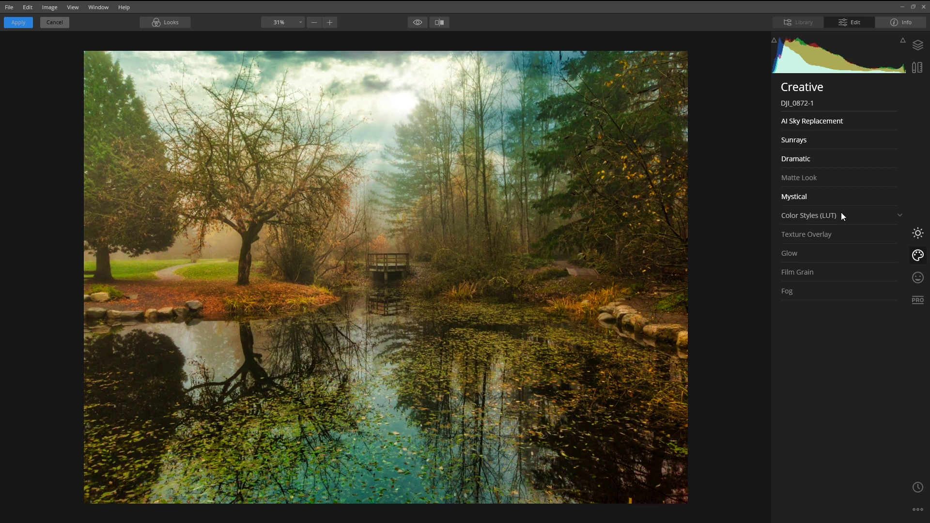
Examine the settings of the Texture Overlay, Glow and Film Grain effects without applying them.
click(822, 236)
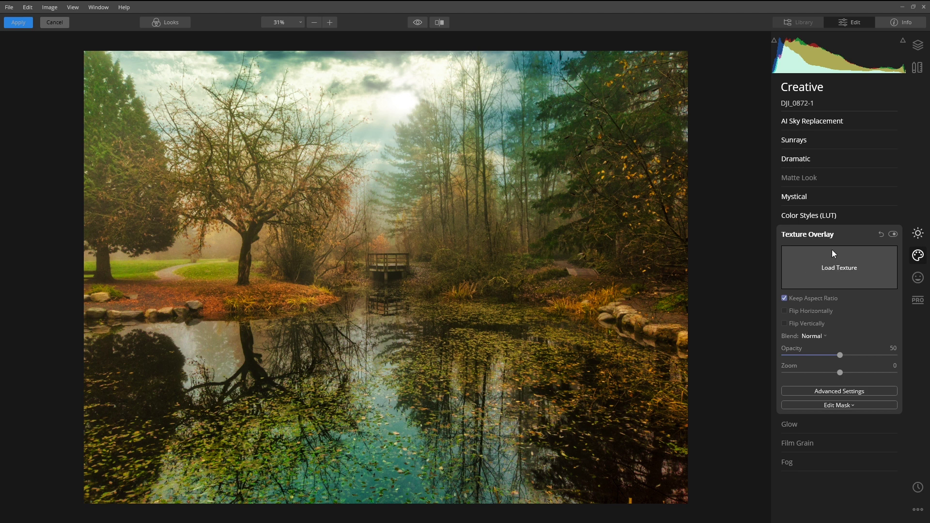
click(827, 233)
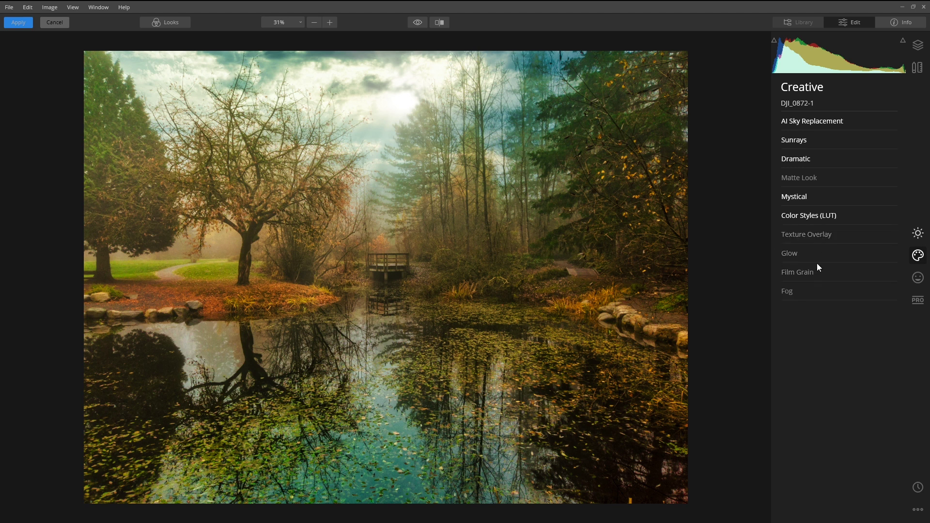
click(812, 254)
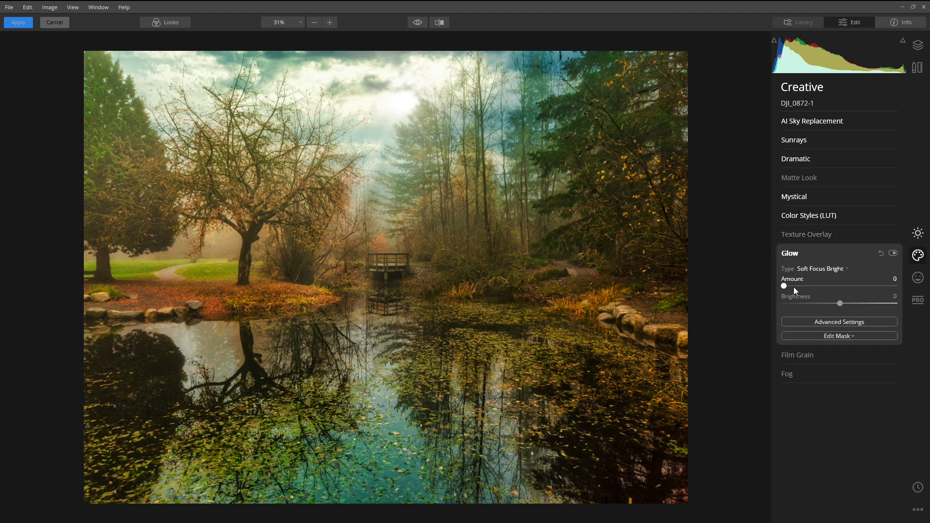
click(802, 252)
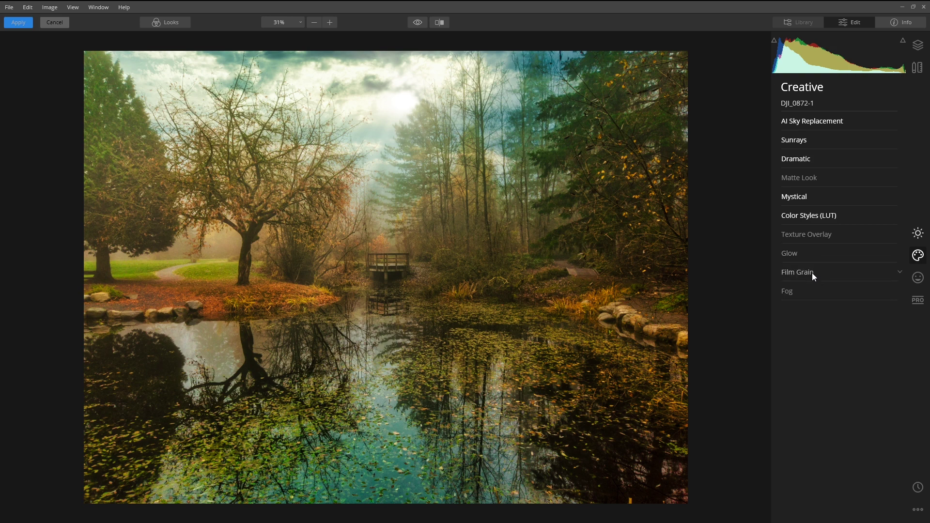
click(813, 274)
click(809, 277)
Try the Light Fog effect on the photo, return its Amount to 0 and collapse Fog.
click(804, 292)
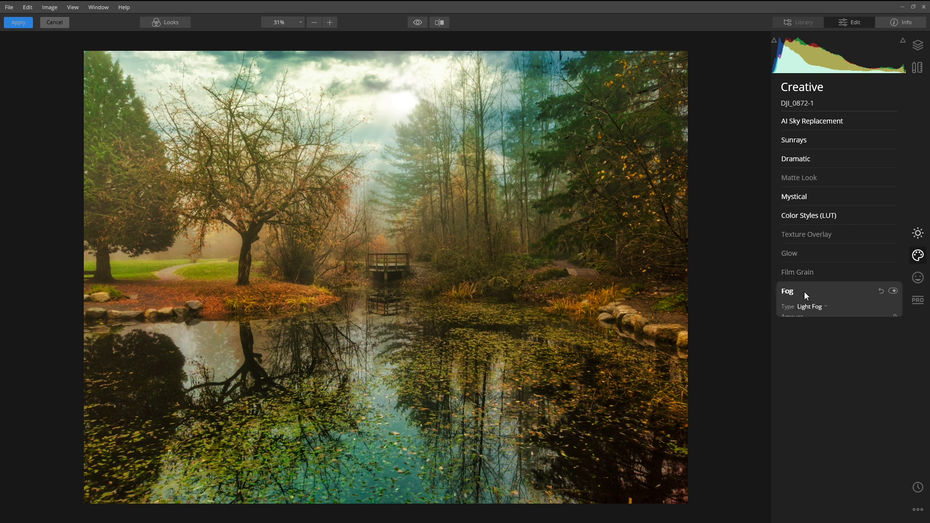
drag(791, 323, 754, 320)
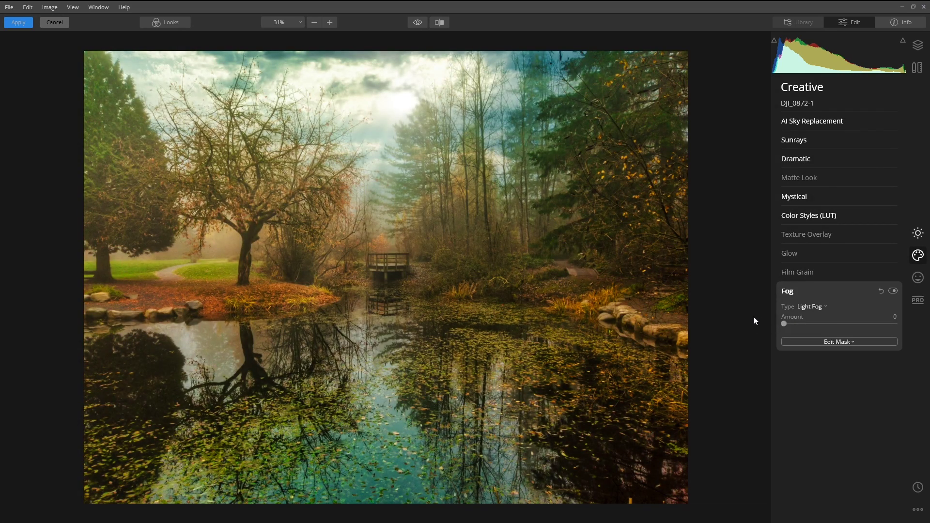
click(812, 289)
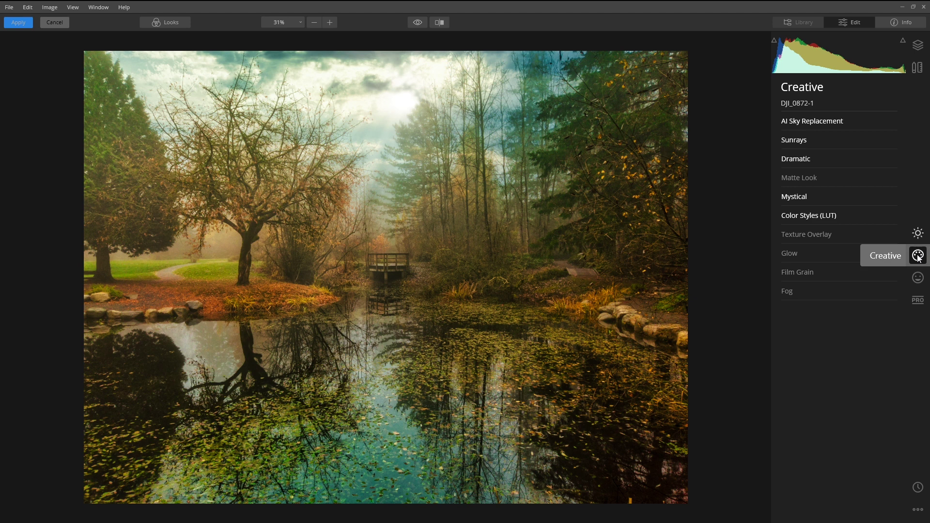
Review the Portrait tools and the Professional tools Advanced Contrast, Adjustable Gradient, Dodge & Burn and Color Enhancer.
click(918, 277)
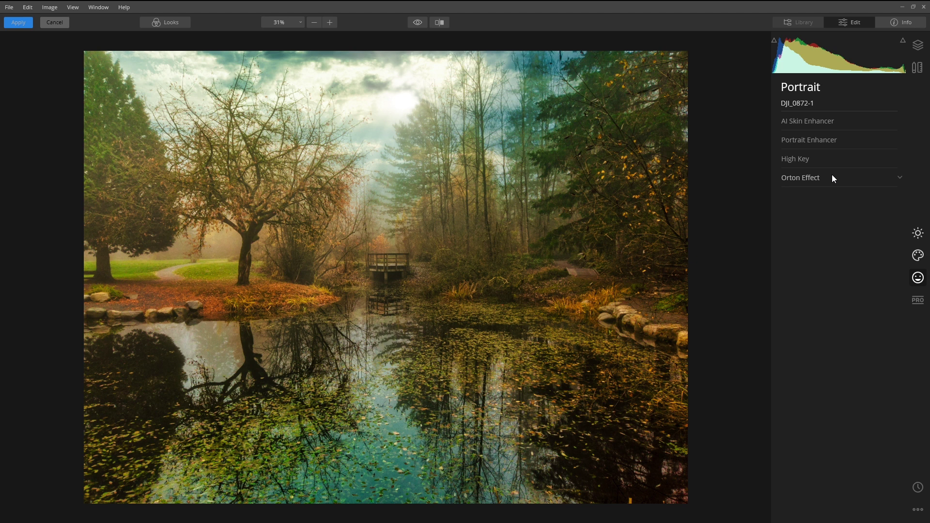
click(918, 301)
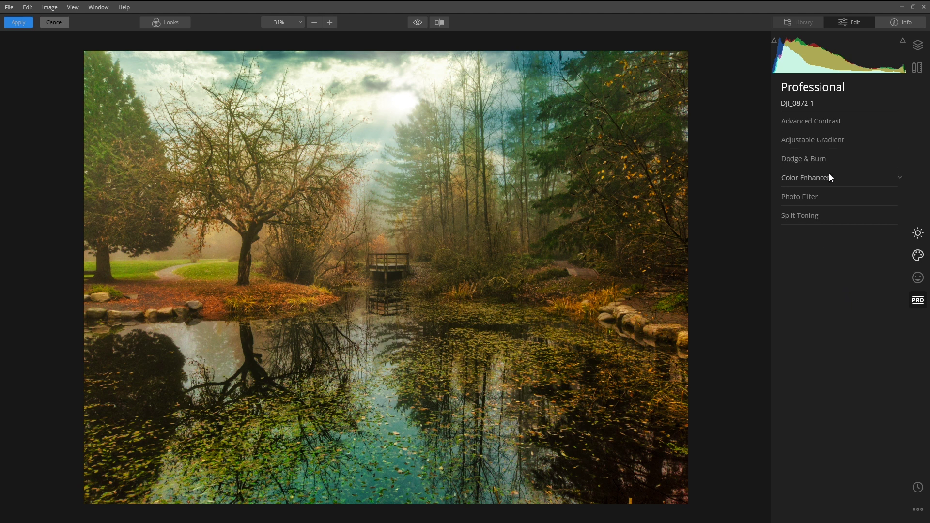
click(846, 122)
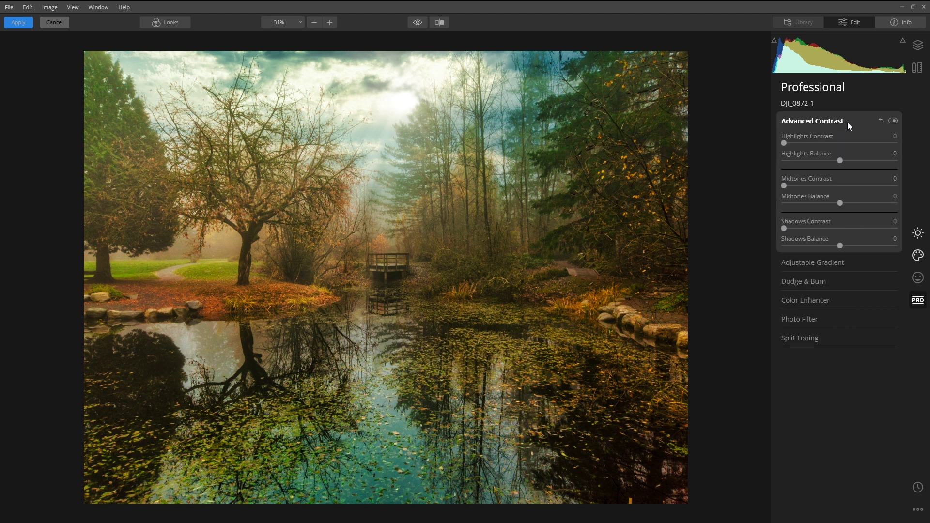
click(841, 121)
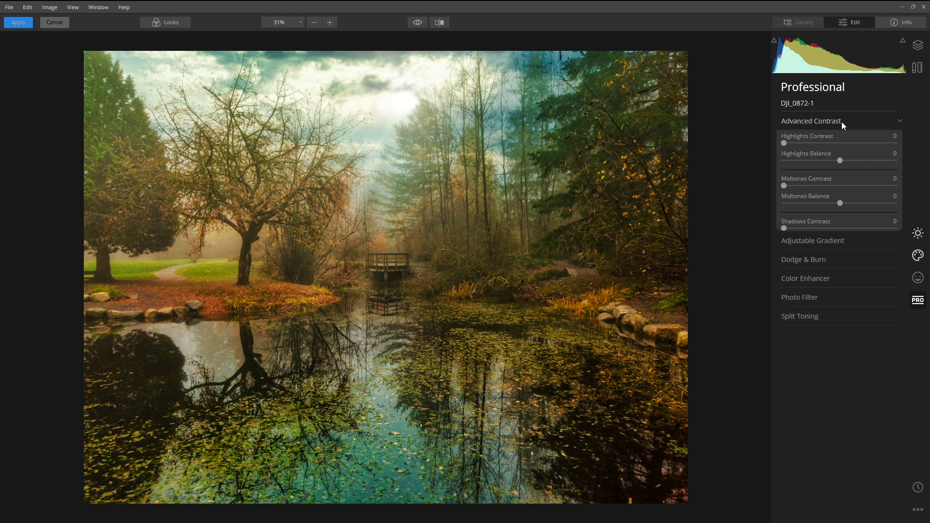
click(840, 141)
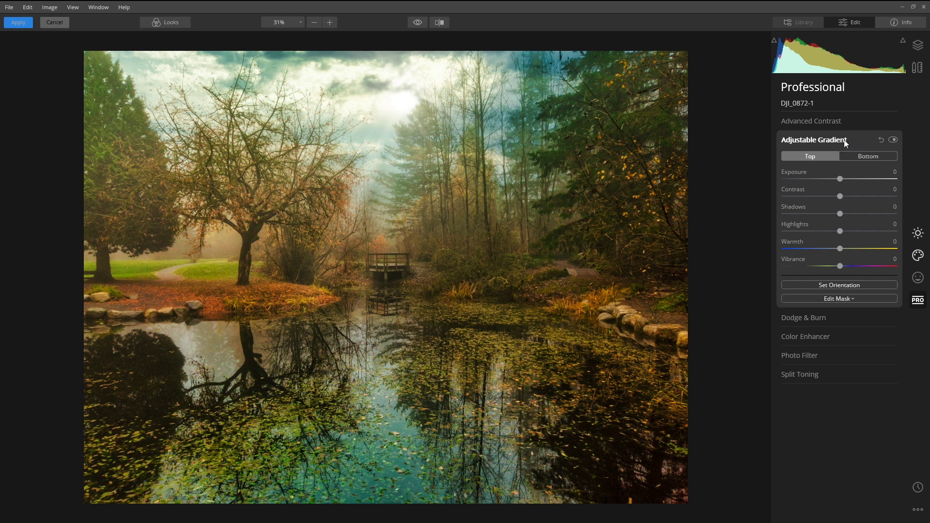
click(844, 139)
click(830, 160)
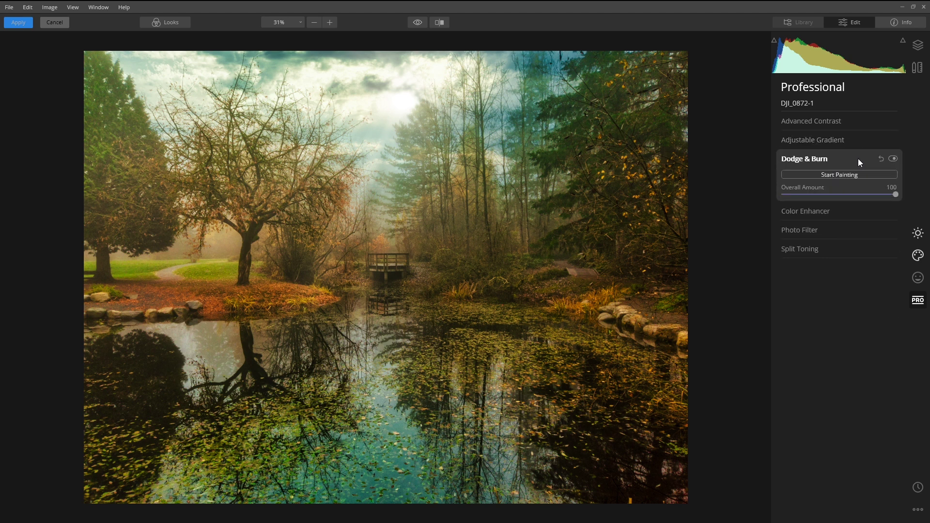
click(830, 159)
click(845, 177)
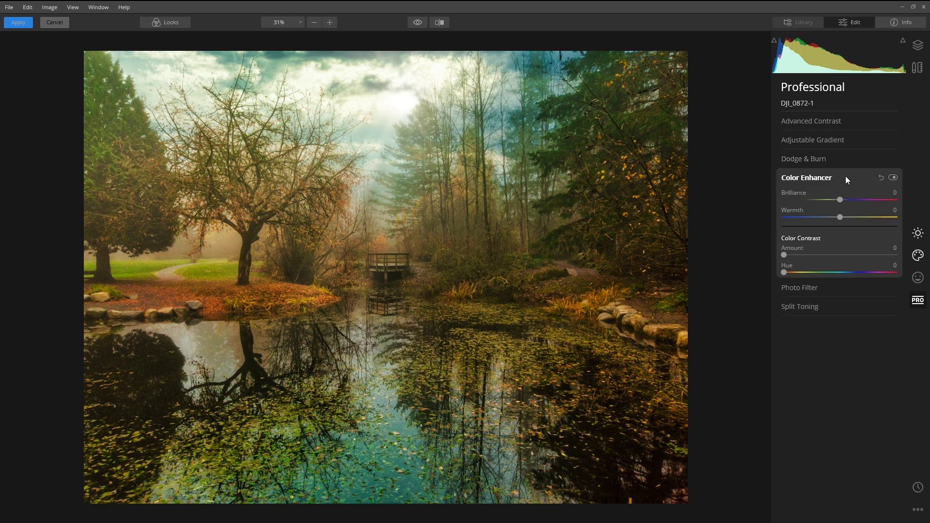
click(852, 177)
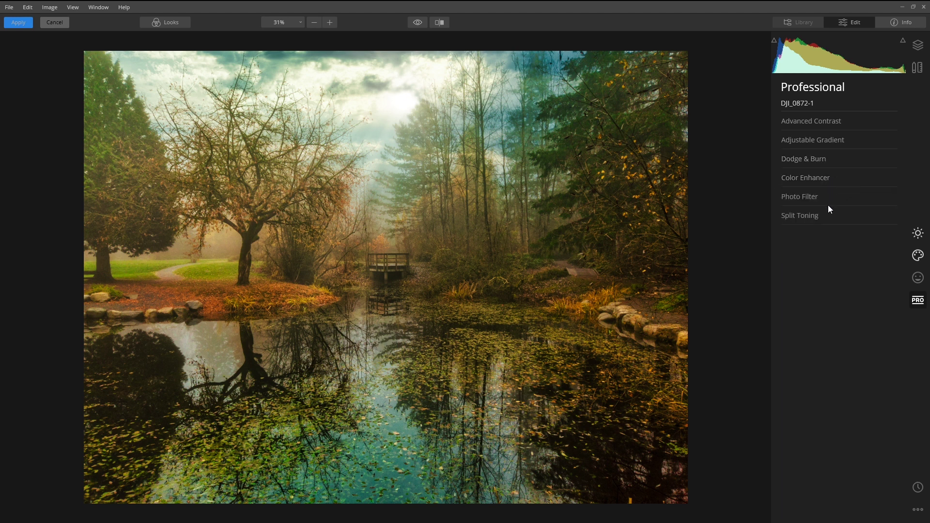
Review the Photo Filter and Split Toning tools, and compare the edited photo with the original.
click(834, 197)
click(818, 196)
click(821, 216)
click(818, 218)
click(419, 25)
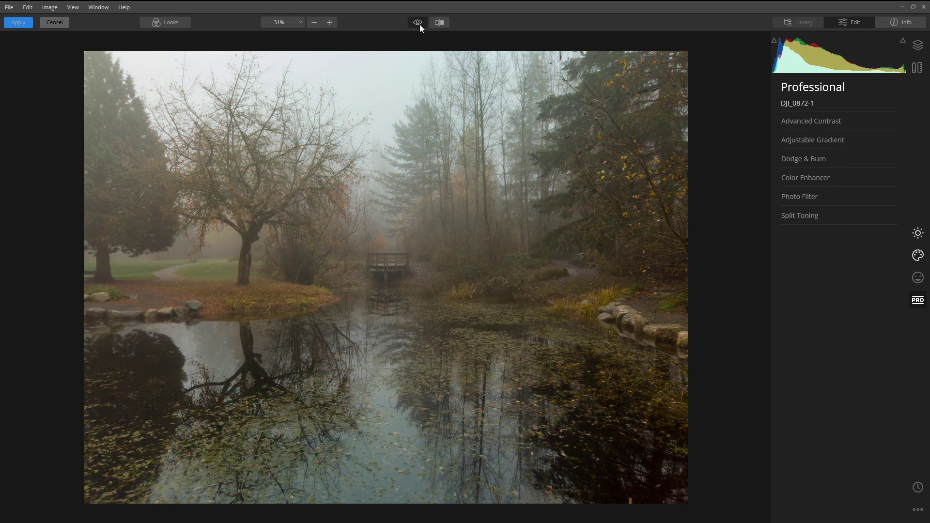
click(419, 24)
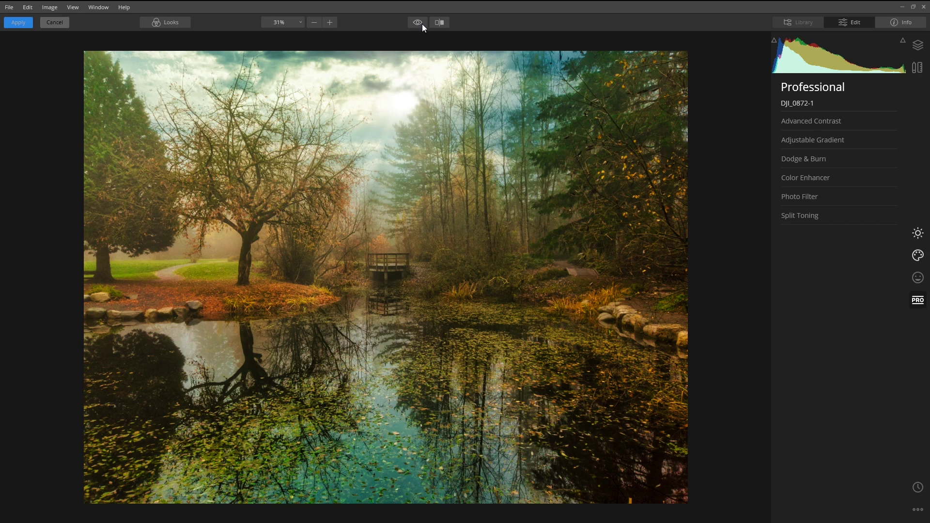
click(422, 24)
click(423, 24)
Show the Luminar Looks and view the dialog for saving a new look, without saving one.
click(177, 26)
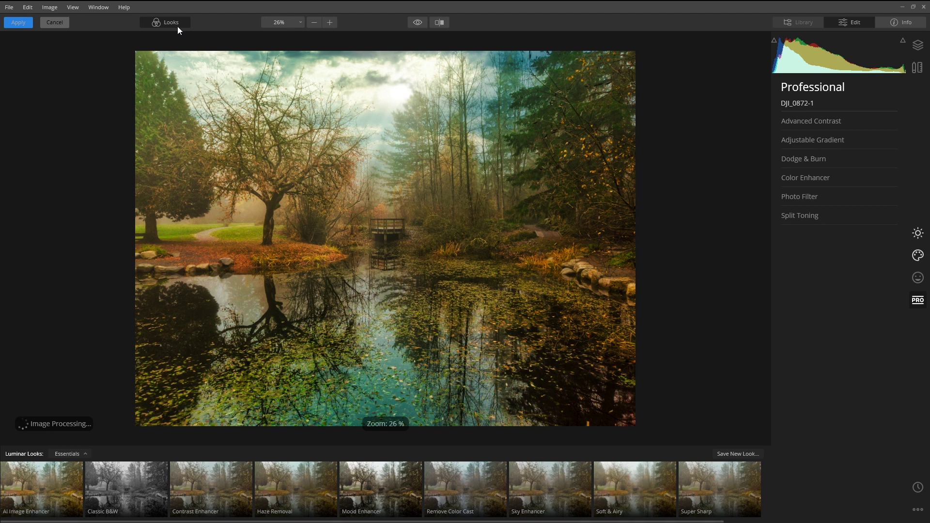
click(736, 454)
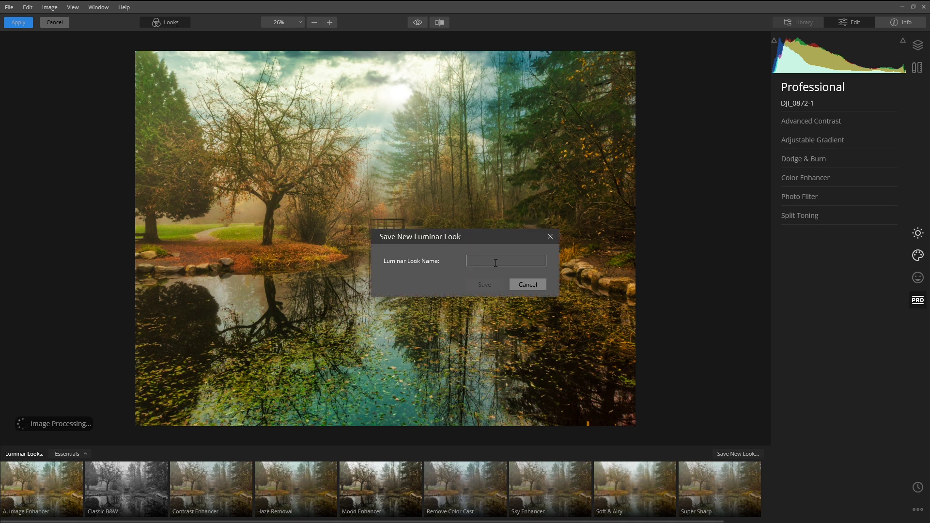
click(530, 286)
Apply the Test look from the User Luminar Looks collection to the park photo.
click(85, 455)
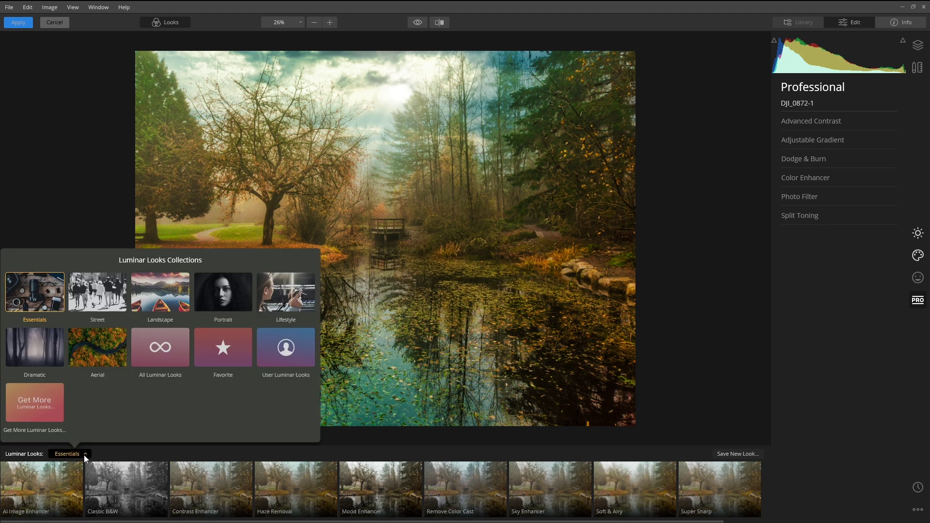
click(295, 351)
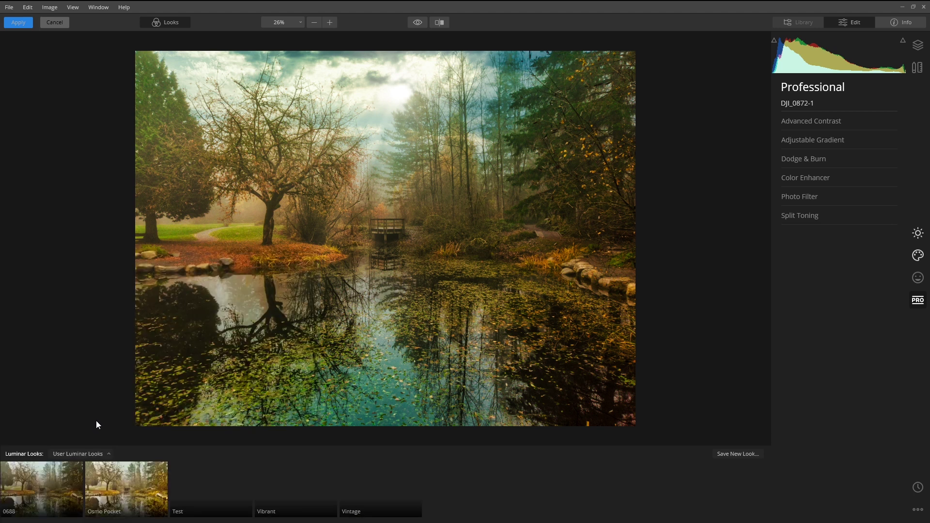
click(219, 485)
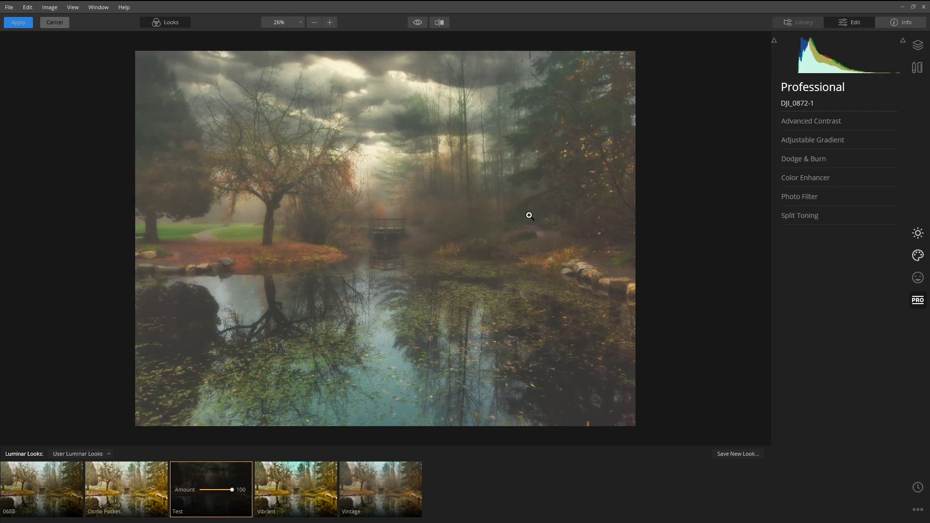
Set the Dark Fog Amount to 9 in the Creative effects and collapse the Fog settings.
click(918, 234)
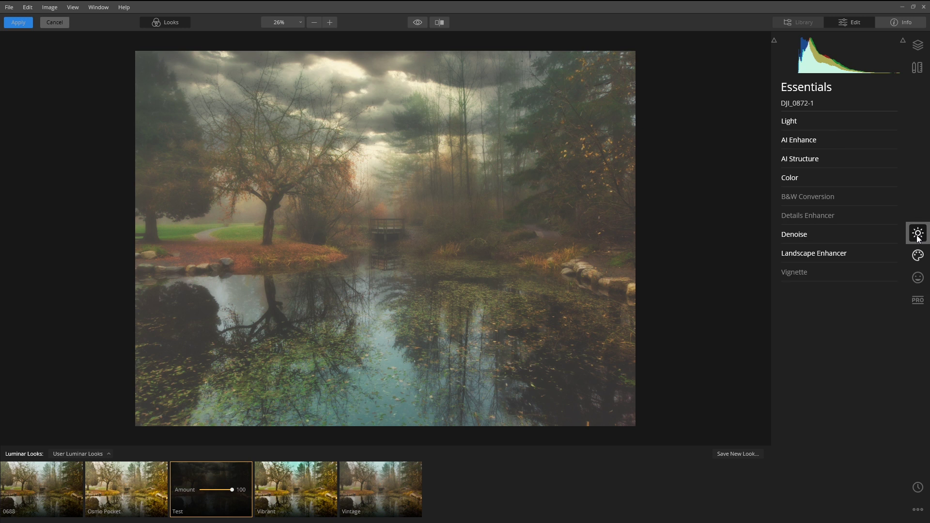
click(924, 260)
click(804, 292)
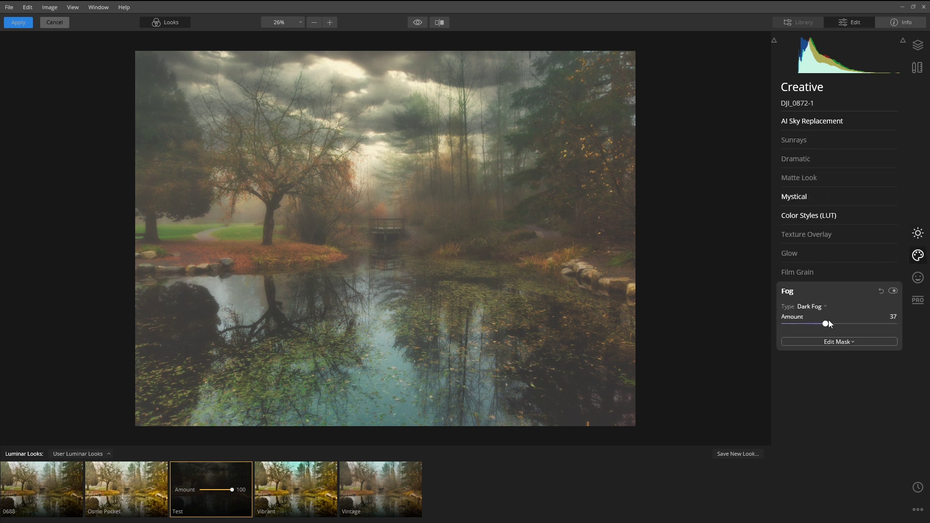
drag(825, 324, 804, 324)
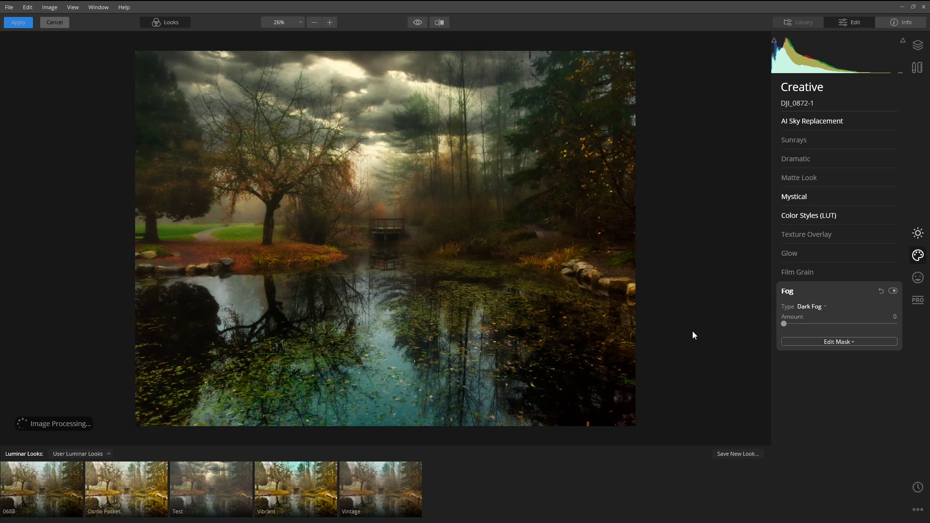
drag(785, 324, 788, 324)
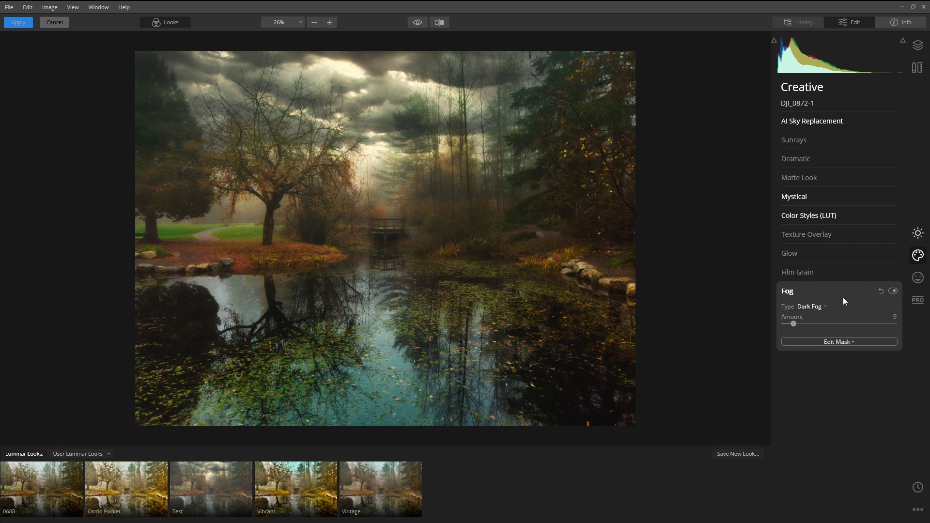
click(819, 292)
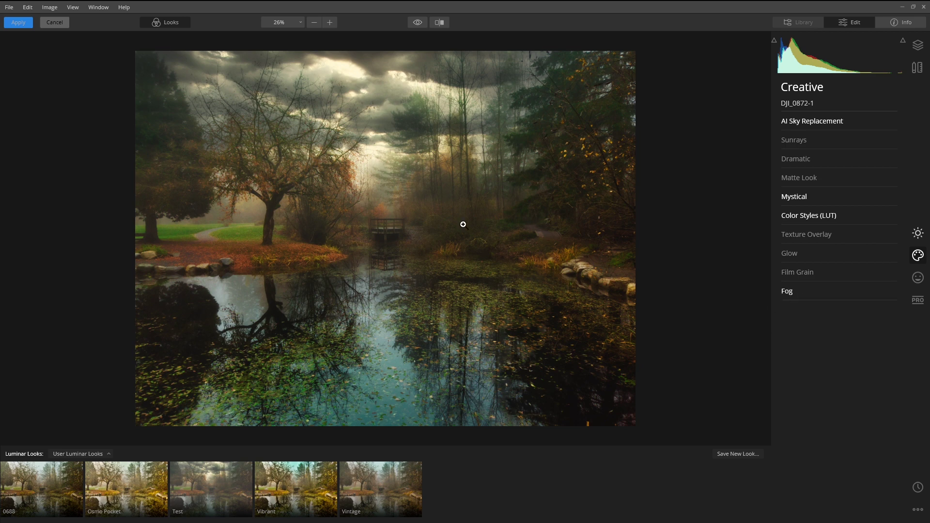
Compare the photo with its original, and apply the Luminar 4 edits to return to Photoshop.
click(419, 24)
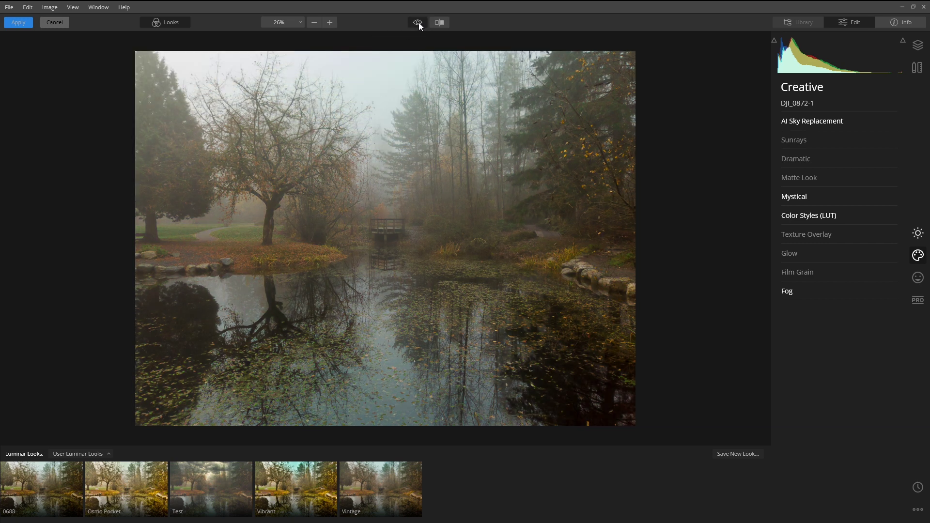
click(418, 23)
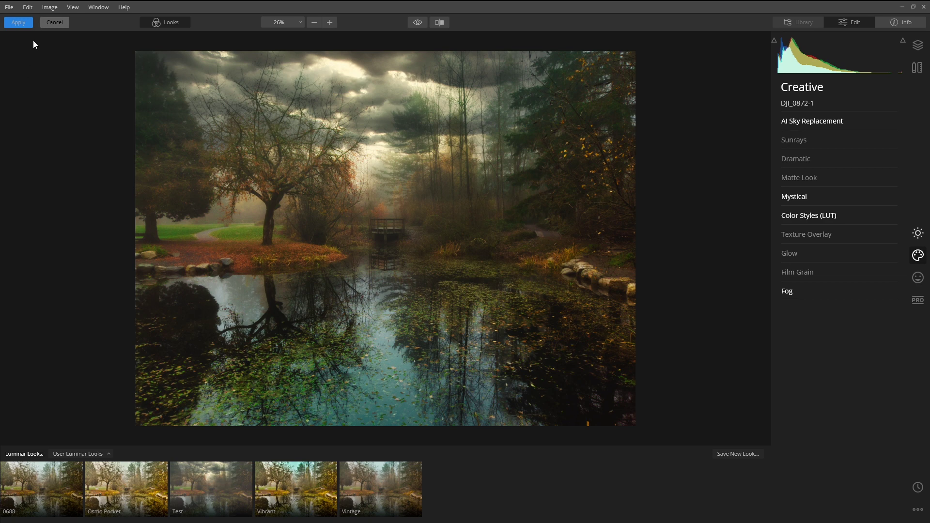
click(18, 23)
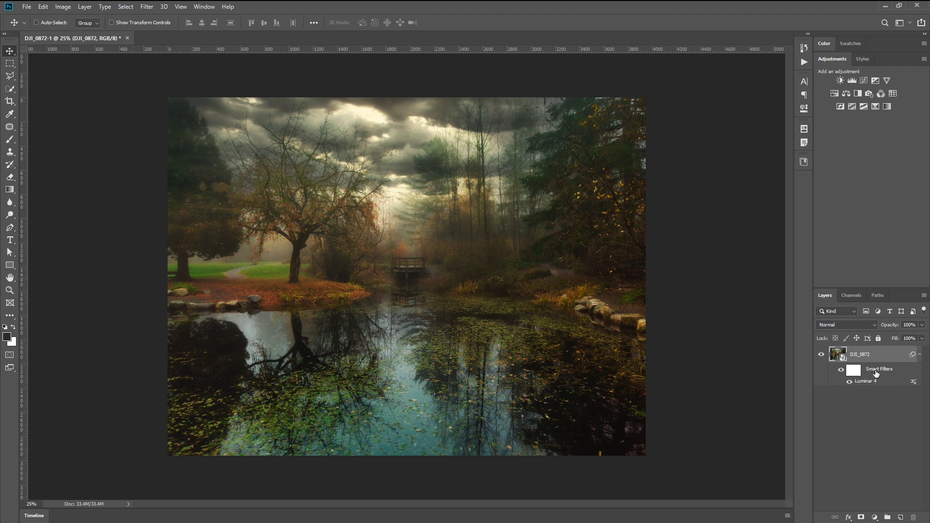
Compare the layer with its smart filters off and on, and invert the filter mask to black.
click(841, 371)
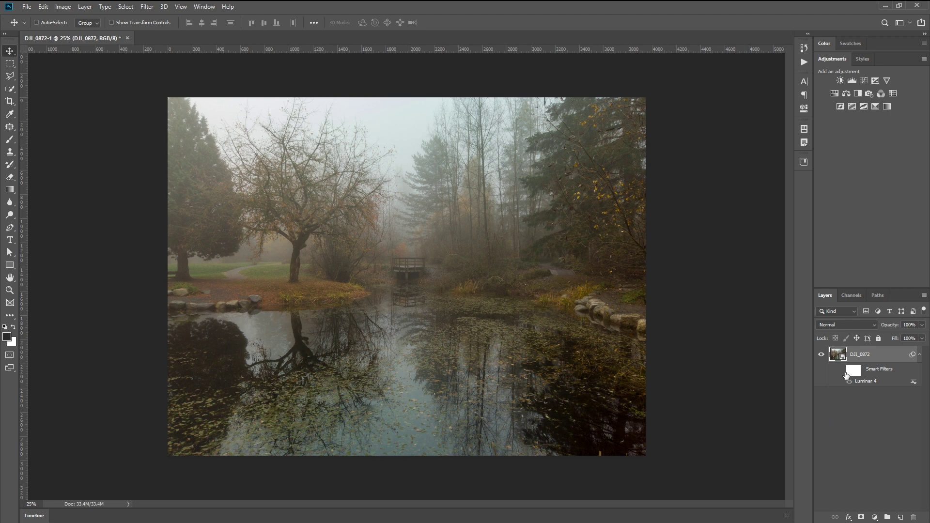
click(841, 371)
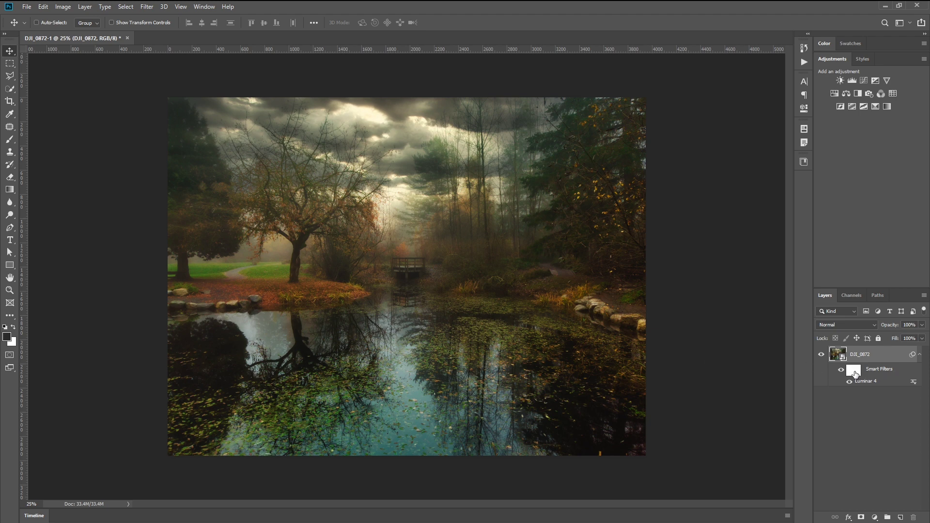
click(854, 372)
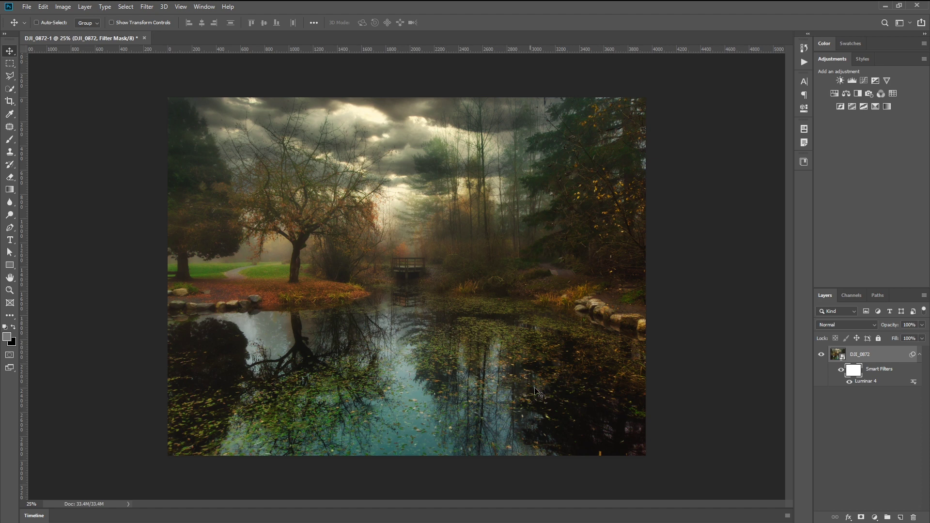
key(ctrl+i)
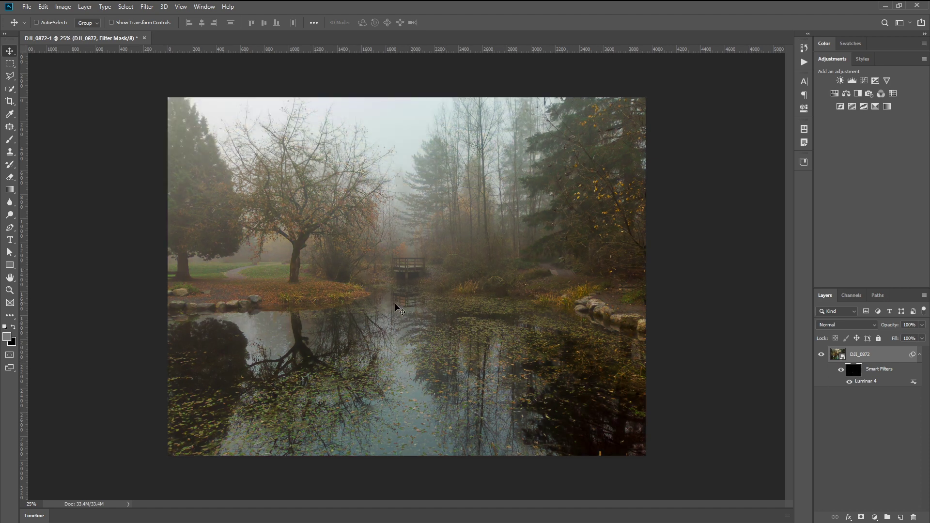
Paint the filter mask white over the sky, trees and banks with the Brush at 98% opacity, enlarging it to 900.
key(b)
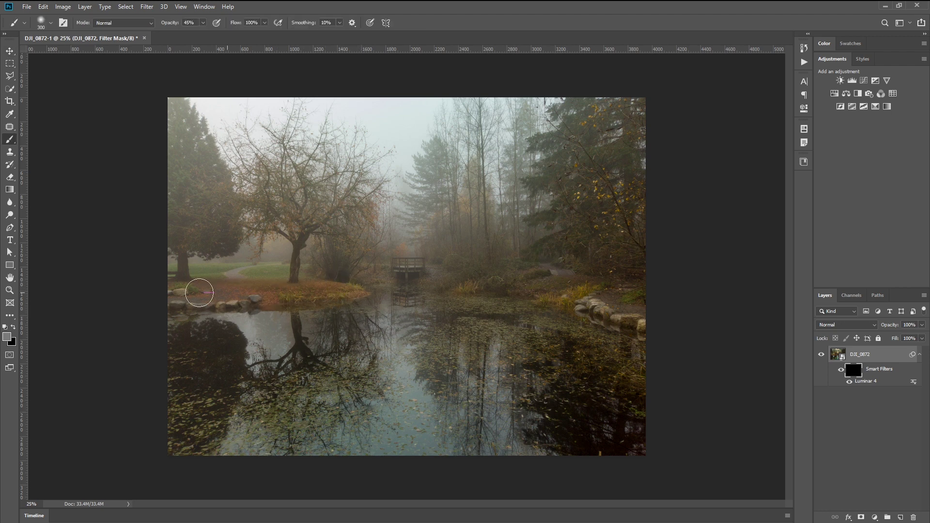
key(9)
key(8)
mouse_move(318, 280)
mouse_down()
mouse_move(346, 288)
mouse_move(155, 289)
mouse_move(177, 283)
mouse_move(184, 268)
mouse_move(155, 240)
mouse_move(183, 165)
mouse_move(169, 135)
mouse_move(202, 97)
mouse_move(219, 109)
mouse_move(203, 136)
mouse_move(229, 134)
mouse_move(244, 161)
mouse_move(197, 173)
mouse_move(216, 193)
mouse_move(218, 217)
mouse_move(181, 237)
mouse_move(269, 233)
mouse_up()
key(bracketright)
key(bracketright)
key(bracketright)
key(bracketright)
key(bracketright)
key(bracketright)
mouse_move(213, 248)
mouse_down()
mouse_move(332, 241)
mouse_move(318, 184)
mouse_move(250, 144)
mouse_move(249, 114)
mouse_move(481, 114)
mouse_move(599, 127)
mouse_move(507, 161)
mouse_move(407, 159)
mouse_move(335, 205)
mouse_move(645, 276)
mouse_move(466, 252)
mouse_move(350, 251)
mouse_move(457, 259)
mouse_move(598, 235)
mouse_move(544, 191)
mouse_move(626, 122)
mouse_move(625, 278)
mouse_move(611, 202)
mouse_move(381, 150)
mouse_move(305, 198)
mouse_move(387, 252)
mouse_move(442, 252)
mouse_move(639, 293)
mouse_move(691, 271)
mouse_move(535, 181)
mouse_move(545, 123)
mouse_move(283, 154)
mouse_move(417, 237)
mouse_move(393, 253)
mouse_move(334, 265)
mouse_move(167, 266)
mouse_move(207, 227)
mouse_move(445, 342)
mouse_move(285, 382)
mouse_move(461, 420)
mouse_move(441, 349)
mouse_move(497, 411)
mouse_move(594, 269)
mouse_move(559, 260)
mouse_move(639, 288)
mouse_move(337, 244)
mouse_move(322, 258)
mouse_move(395, 261)
mouse_move(424, 241)
mouse_move(213, 225)
mouse_move(379, 143)
mouse_move(595, 168)
mouse_move(411, 226)
mouse_move(588, 260)
mouse_move(658, 289)
mouse_up()
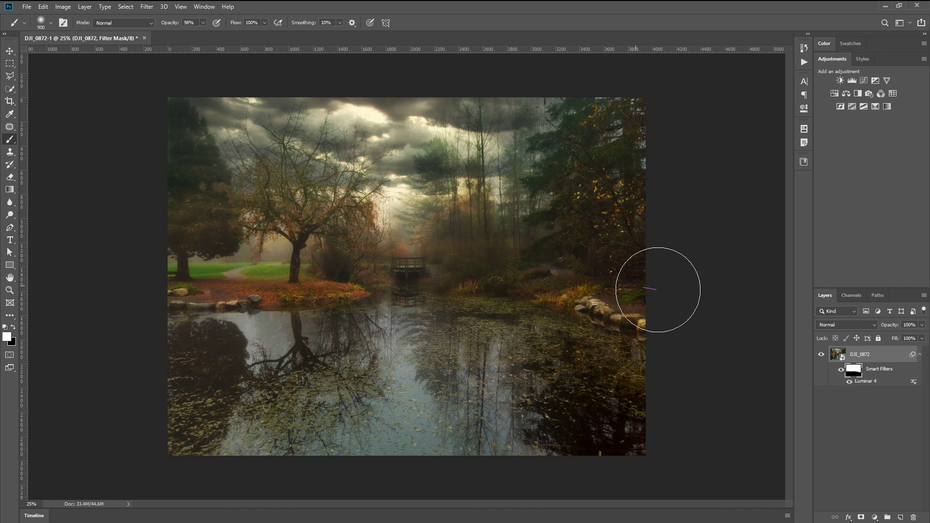
Check the masked effect with the smart filters off and on, and brush the mask over the right bank and pond with swapped colours.
click(841, 371)
click(841, 370)
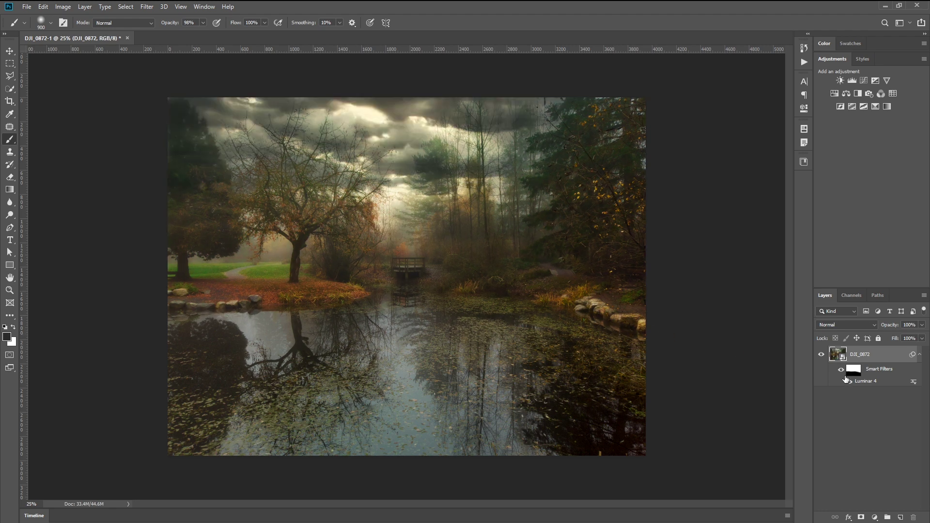
click(851, 372)
key(x)
mouse_move(616, 305)
mouse_down()
mouse_move(321, 322)
mouse_move(194, 388)
mouse_move(214, 446)
mouse_move(668, 440)
mouse_up()
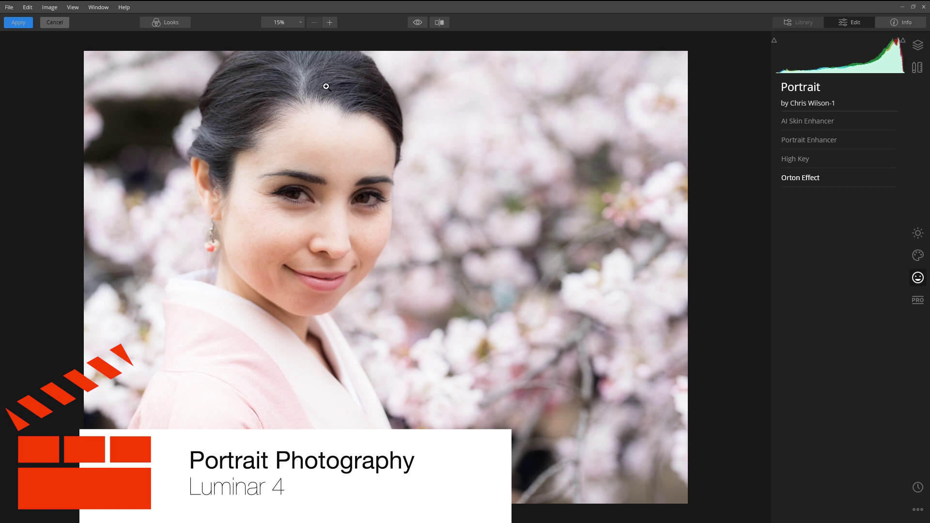
Enlarge the portrait to 25%, enable AI Skin Defects Removal and set the AI Skin Enhancer Amount to 52.
click(330, 23)
drag(338, 257, 434, 252)
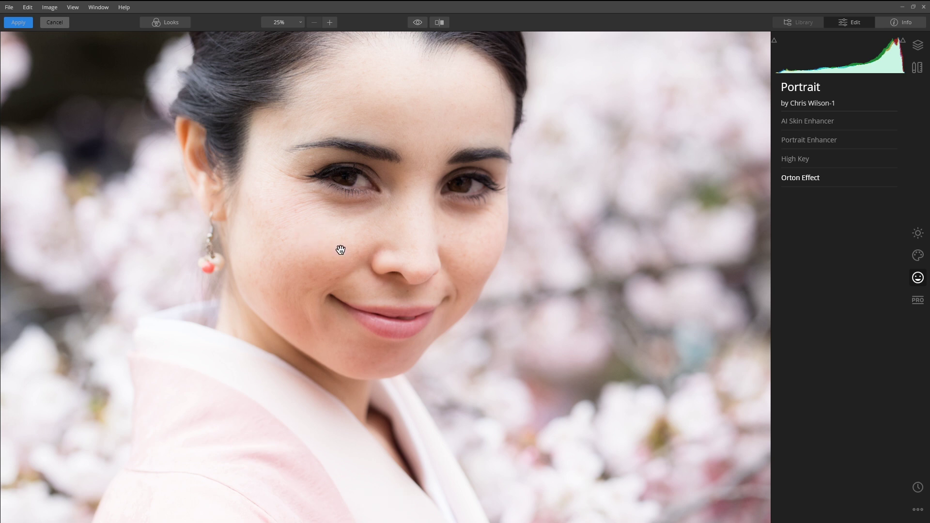
click(827, 121)
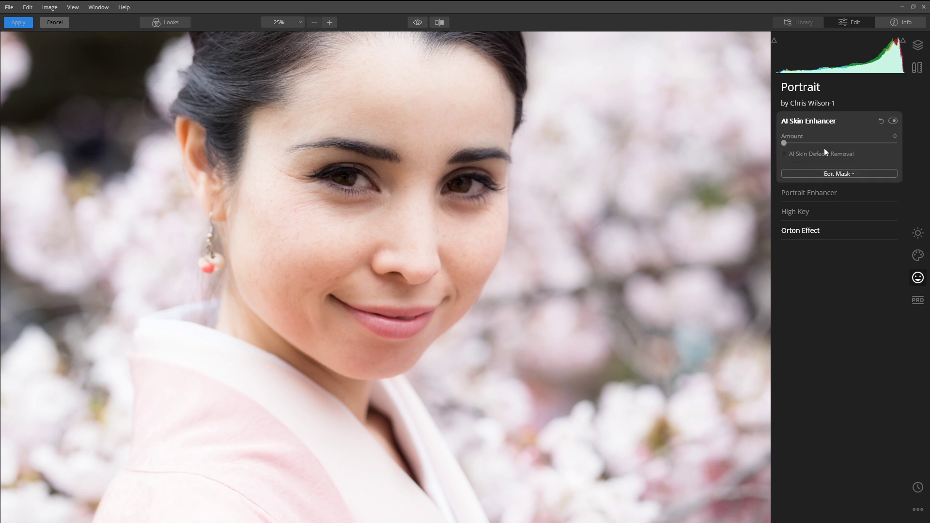
click(785, 155)
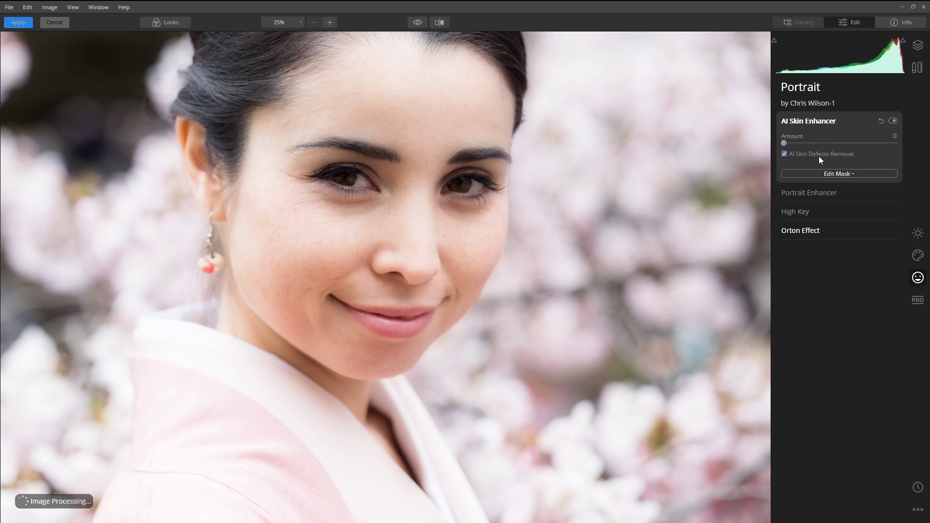
drag(792, 143, 843, 144)
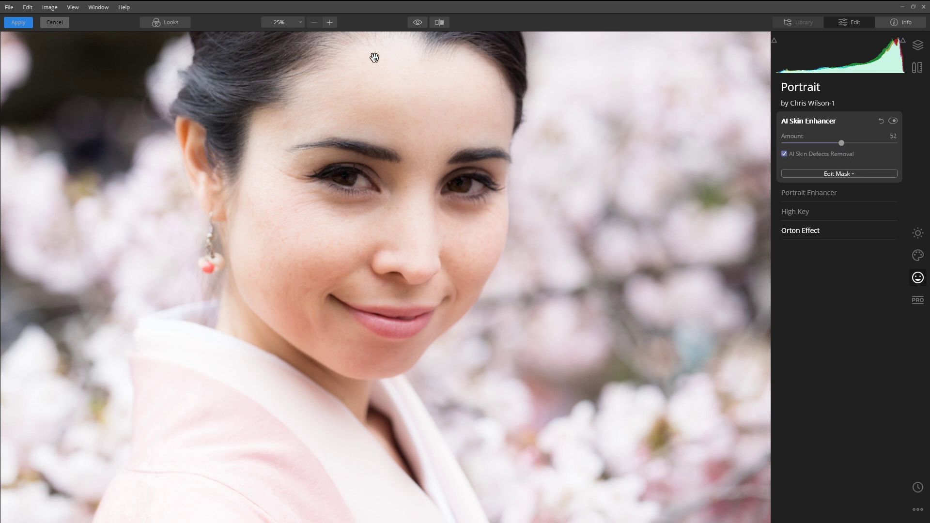
Compare the enhanced portrait with the original twice to judge the skin smoothing.
click(418, 23)
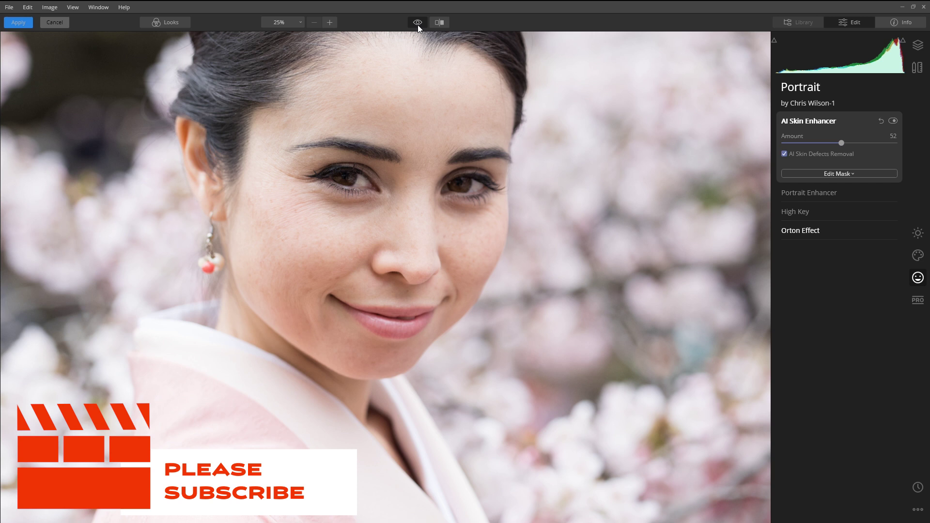
click(417, 25)
click(418, 25)
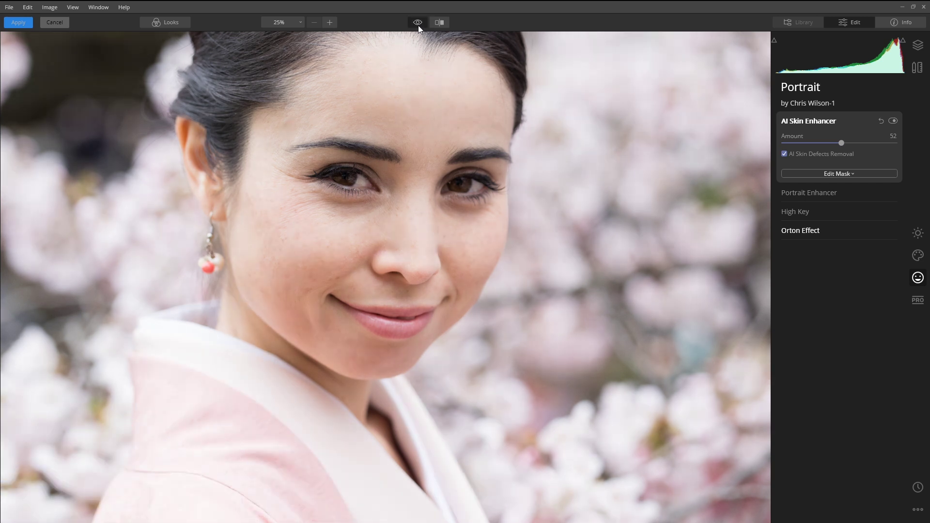
click(418, 26)
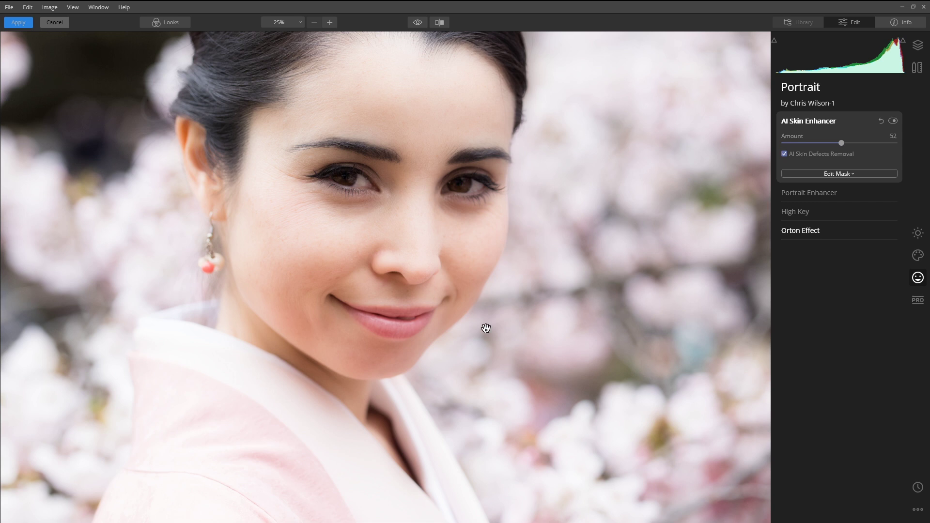
Start a brush mask for AI Skin Enhancer and set the brush to 100% opacity and 65% softness.
click(849, 174)
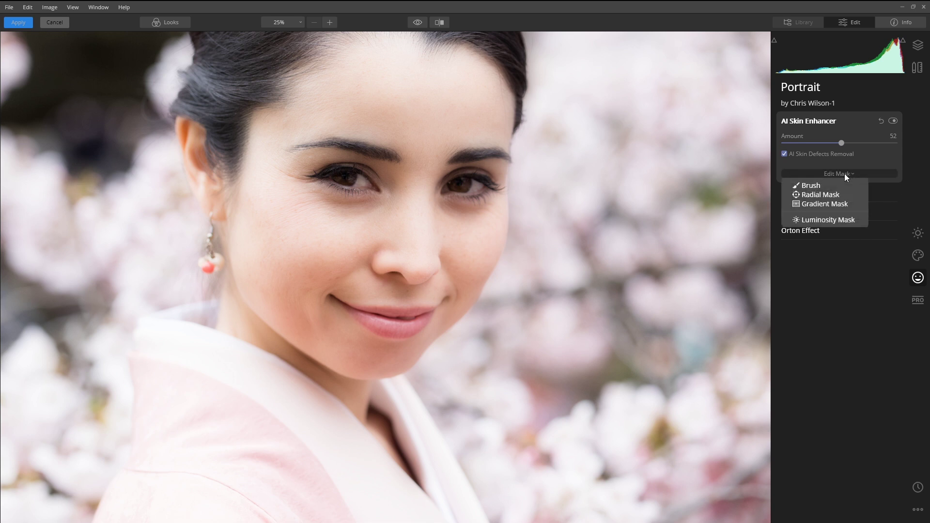
click(817, 186)
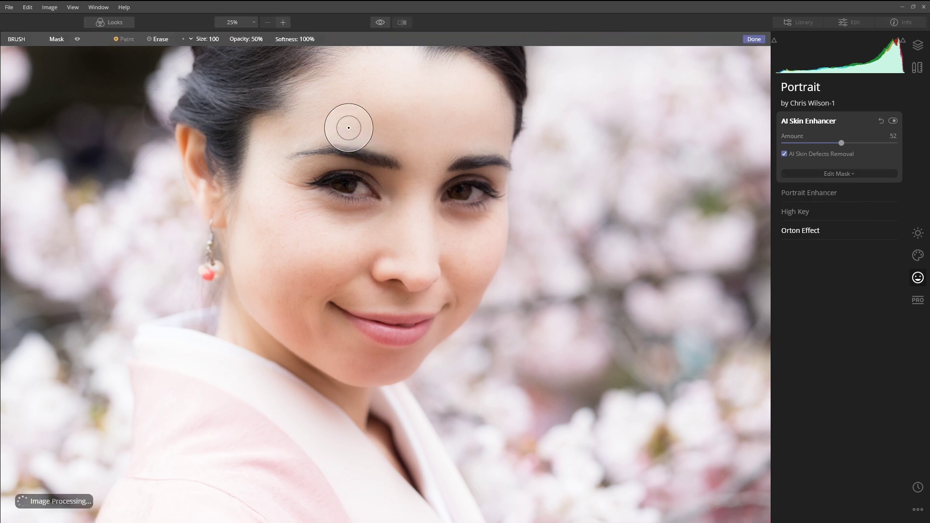
click(265, 39)
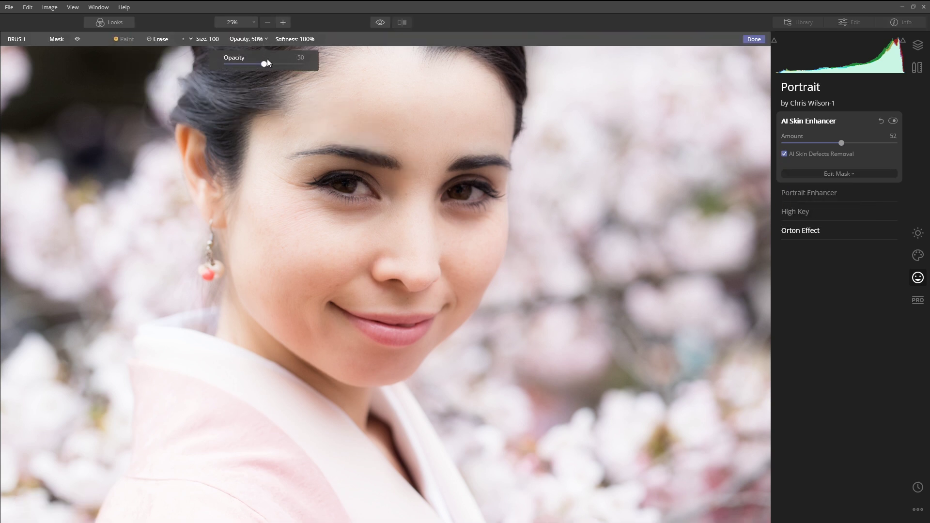
click(313, 39)
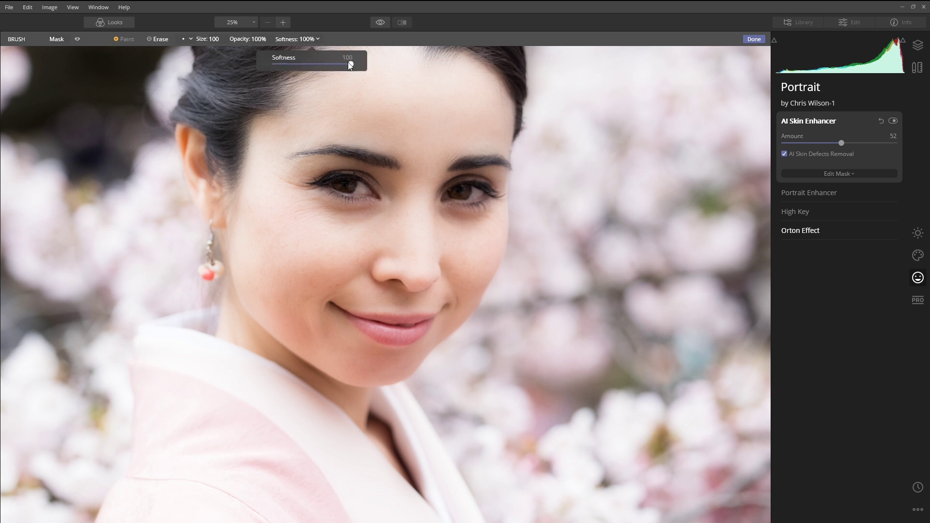
drag(350, 64, 324, 63)
click(335, 22)
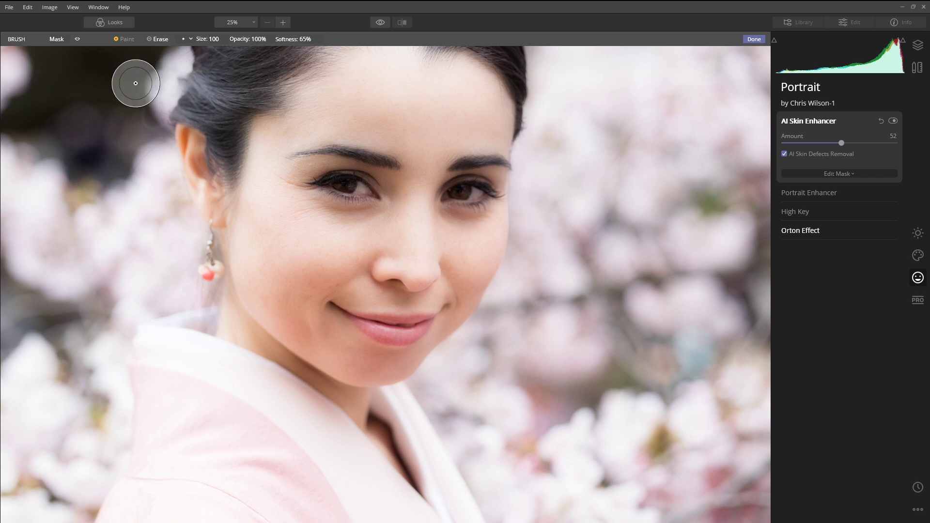
Paint the AI Skin Enhancer mask over the whole face with the mask overlay shown, and hide the overlay.
click(77, 39)
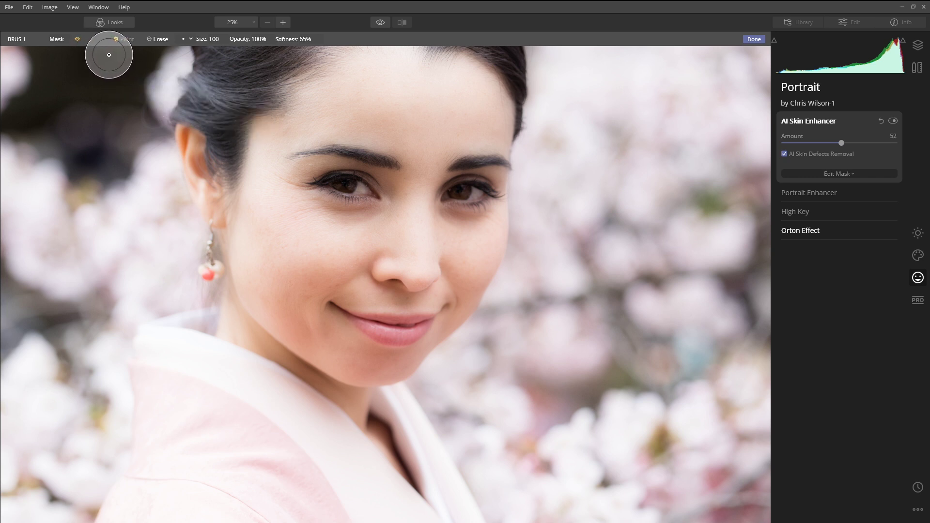
mouse_move(382, 142)
mouse_down()
mouse_move(416, 100)
mouse_move(373, 131)
mouse_move(336, 196)
mouse_move(361, 225)
mouse_move(326, 188)
mouse_move(343, 141)
mouse_move(316, 171)
mouse_move(291, 128)
mouse_move(262, 147)
mouse_move(254, 175)
mouse_move(260, 268)
mouse_move(271, 294)
mouse_move(343, 354)
mouse_move(371, 362)
mouse_move(403, 347)
mouse_move(468, 264)
mouse_move(483, 199)
mouse_move(476, 168)
mouse_move(485, 108)
mouse_move(462, 85)
mouse_move(414, 67)
mouse_move(341, 68)
mouse_move(284, 116)
mouse_move(309, 136)
mouse_move(339, 112)
mouse_move(390, 108)
mouse_move(444, 132)
mouse_move(448, 164)
mouse_move(429, 240)
mouse_move(396, 309)
mouse_move(313, 320)
mouse_move(261, 265)
mouse_move(317, 259)
mouse_move(320, 297)
mouse_move(406, 283)
mouse_move(358, 281)
mouse_move(420, 209)
mouse_move(418, 143)
mouse_move(417, 187)
mouse_move(328, 259)
mouse_move(329, 270)
mouse_move(254, 274)
mouse_move(252, 312)
mouse_move(267, 332)
mouse_move(342, 364)
mouse_move(272, 299)
mouse_move(239, 201)
mouse_move(284, 226)
mouse_move(333, 233)
mouse_move(337, 195)
mouse_move(402, 186)
mouse_move(480, 112)
mouse_move(482, 91)
mouse_up()
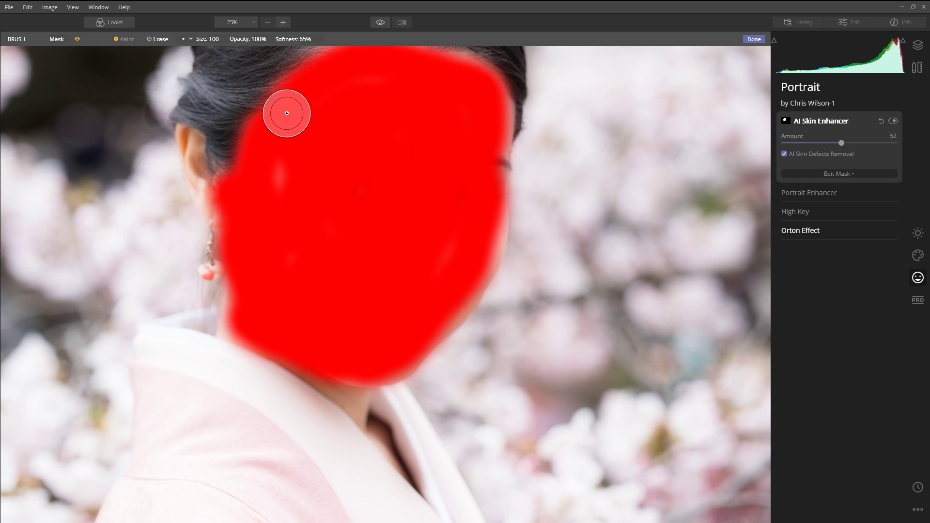
click(77, 39)
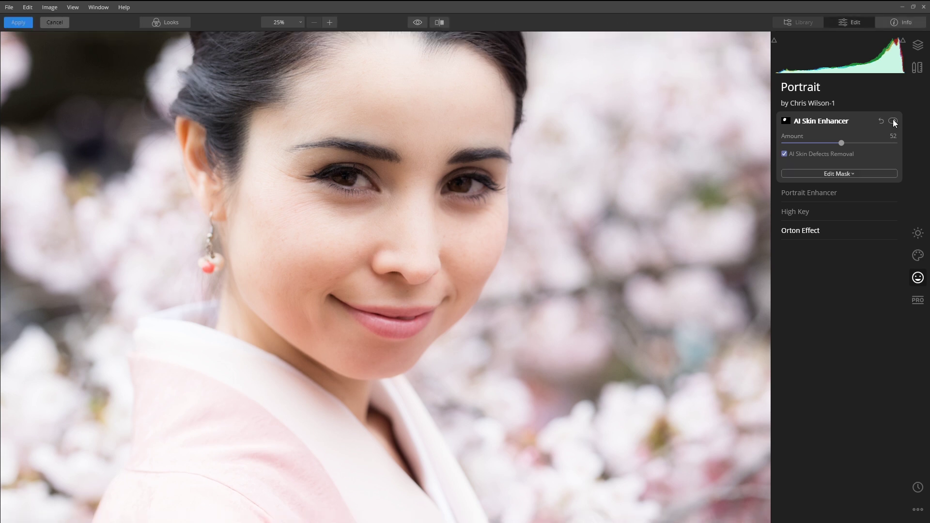
Set the AI Skin Enhancer Amount to 77 and check the masked effect by switching it off and on.
click(893, 120)
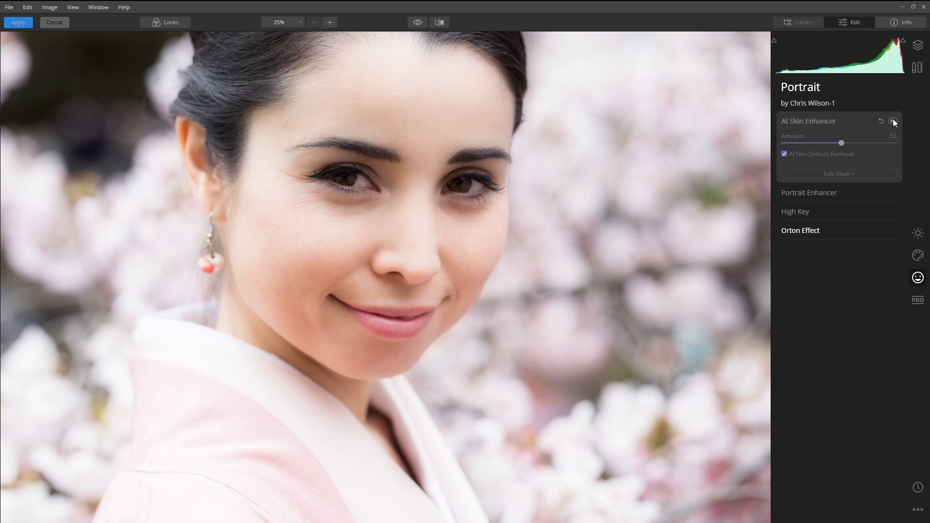
click(893, 121)
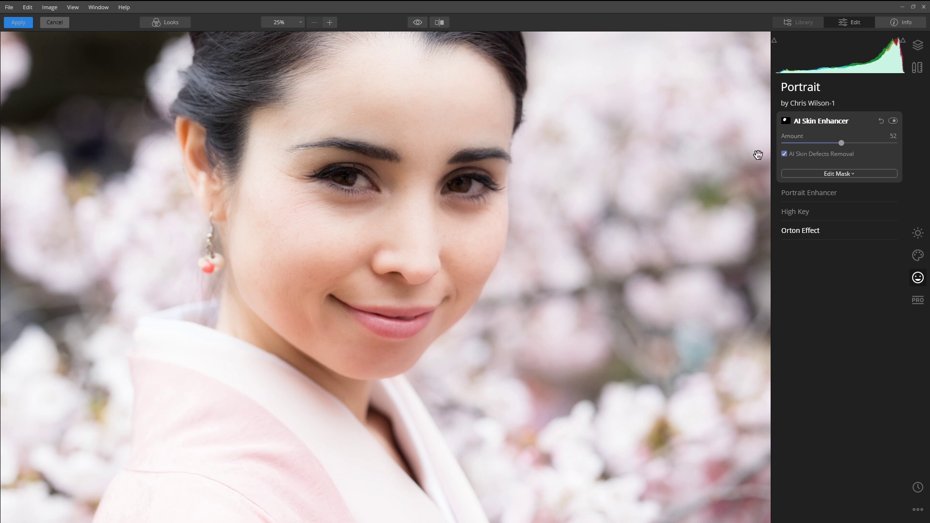
drag(851, 144, 862, 144)
click(893, 121)
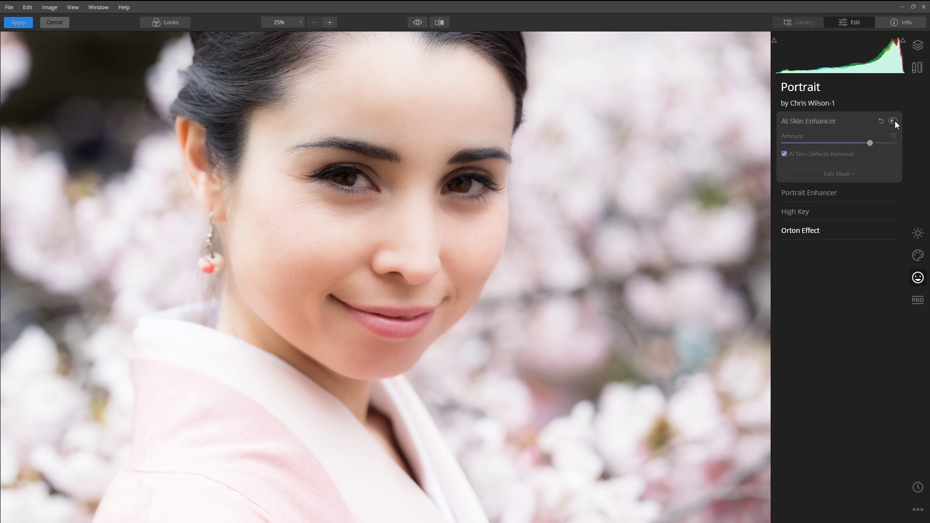
click(893, 122)
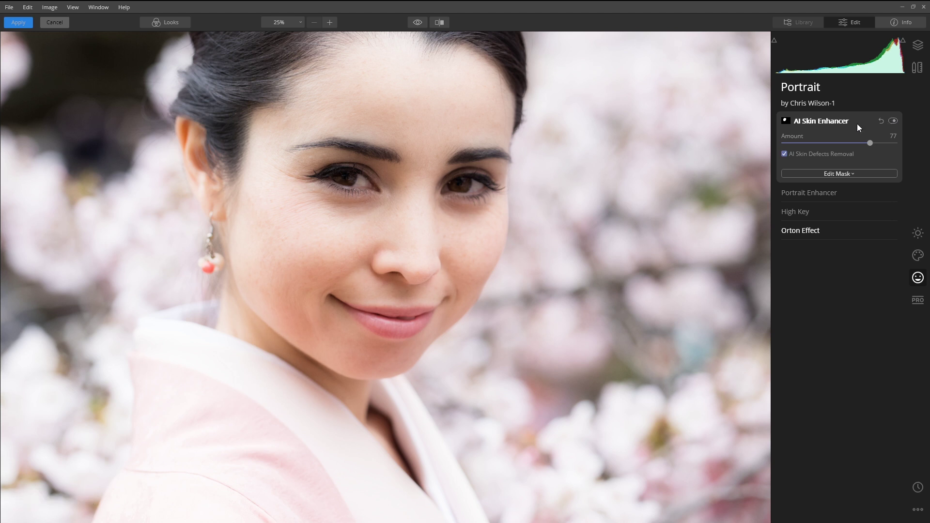
Compare the smoothed skin with the original by sweeping the before/after divider across the face.
click(441, 25)
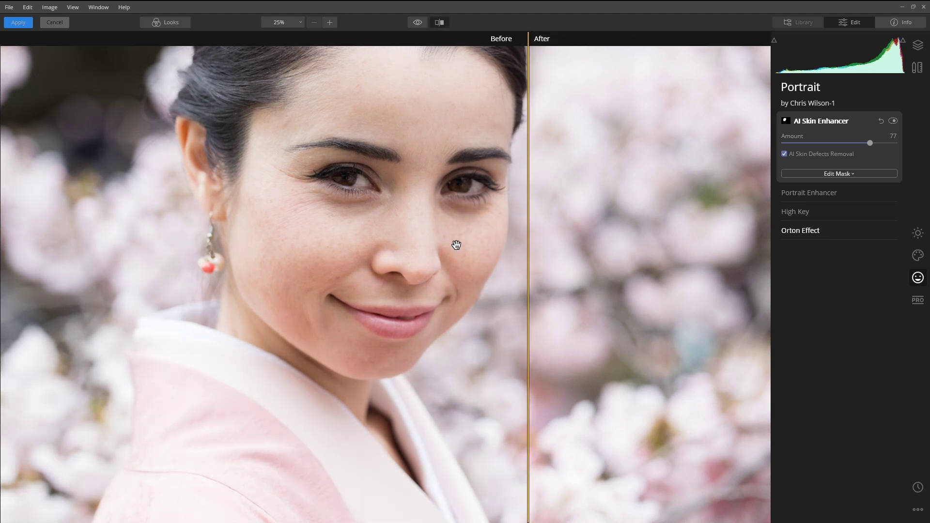
drag(527, 256, 235, 241)
click(445, 23)
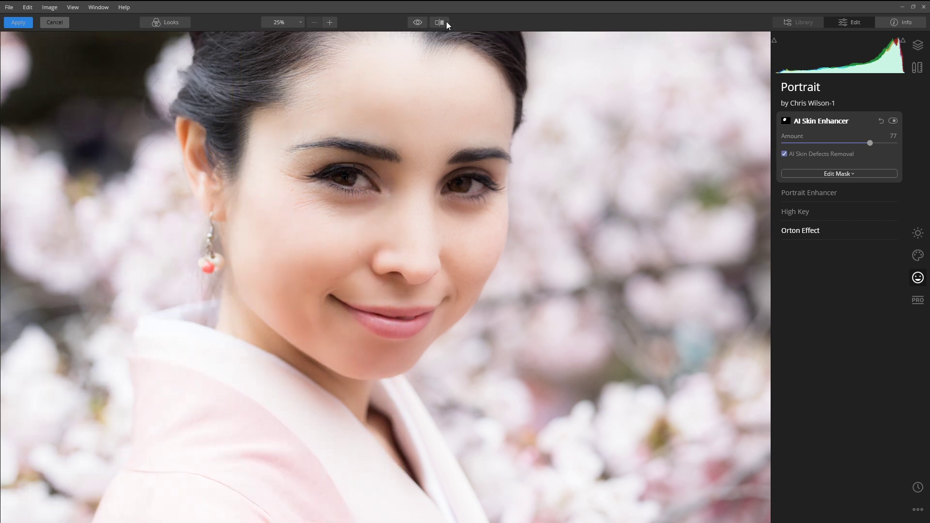
In Portrait Enhancer, set Face Light to 27, Slim Face to 30 and Lips Saturation to 63.
click(828, 121)
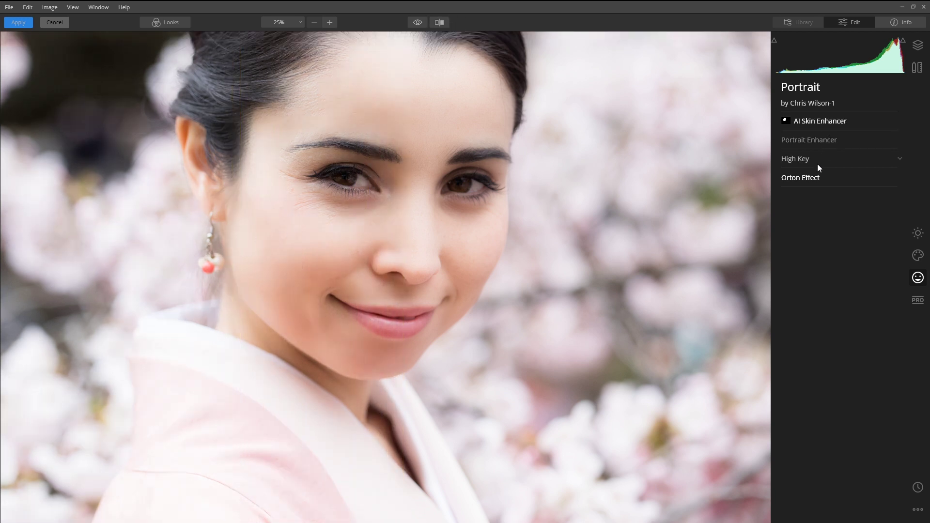
click(834, 139)
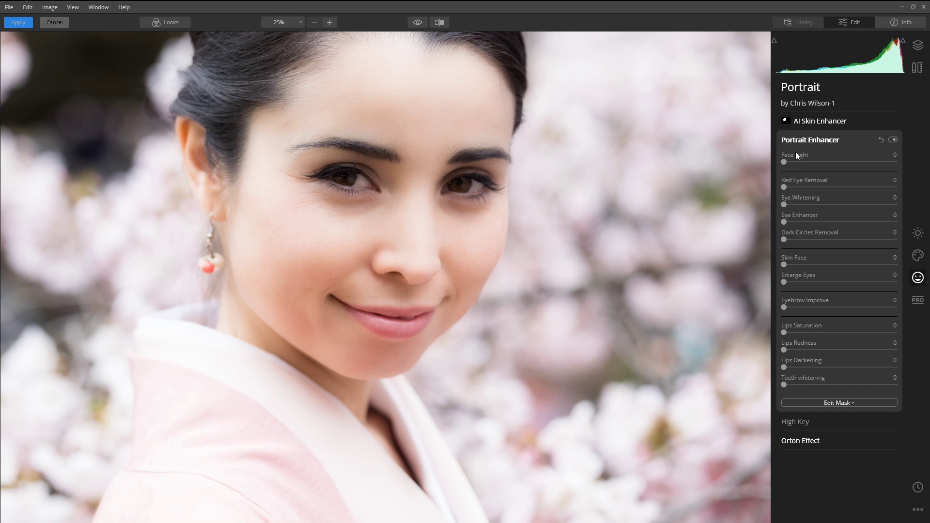
drag(790, 162, 814, 161)
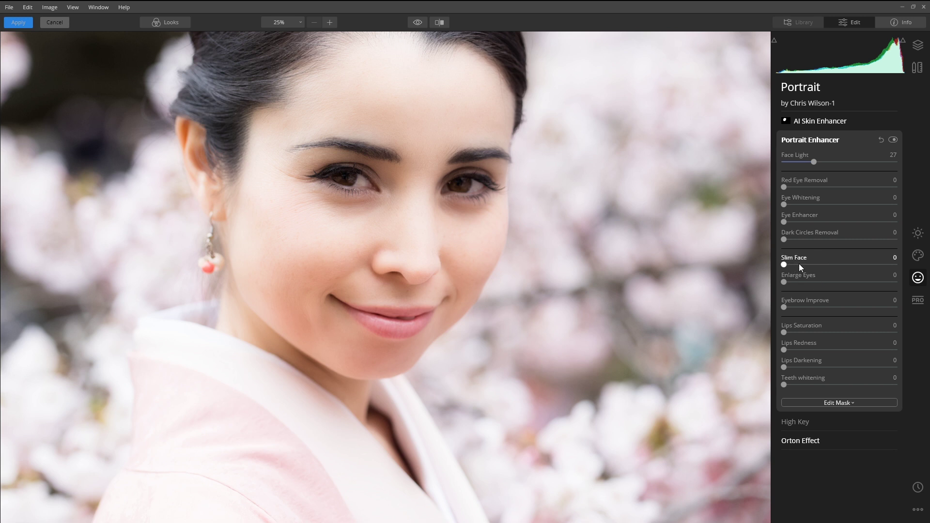
drag(788, 265, 818, 264)
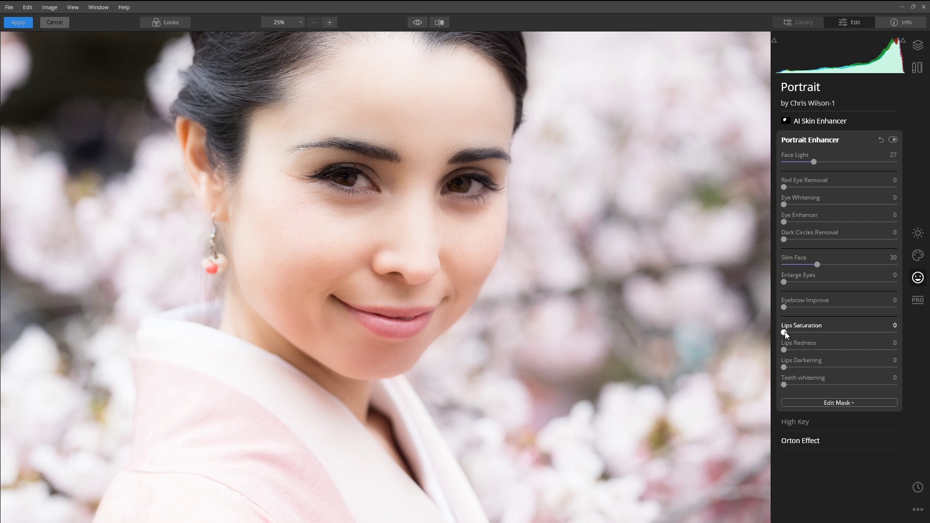
drag(785, 332, 802, 332)
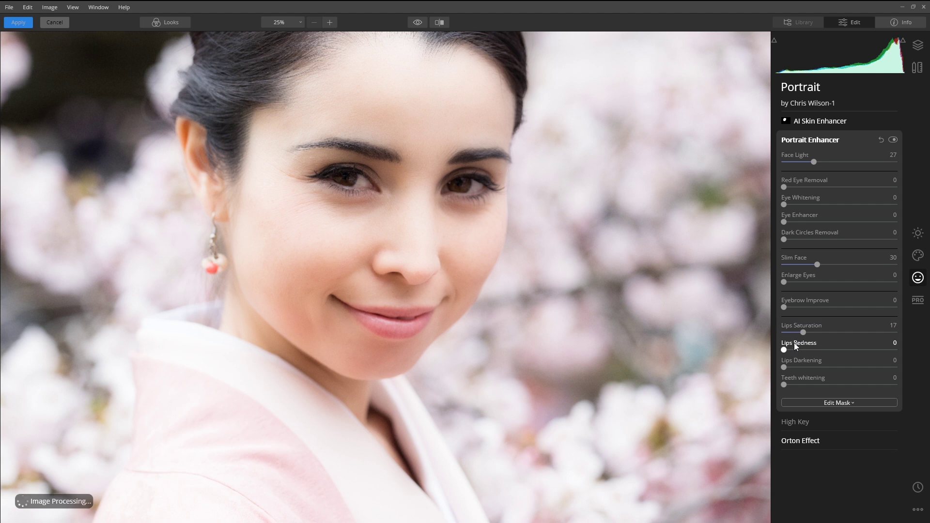
drag(803, 332, 855, 333)
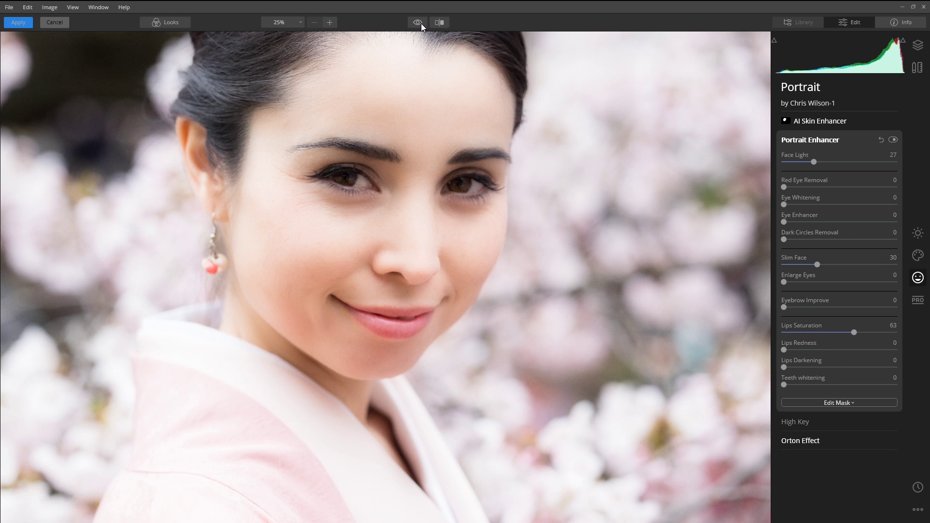
Compare the Portrait Enhancer result with the original, first full frame and with the before/after divider at mid-face.
drag(420, 23, 419, 22)
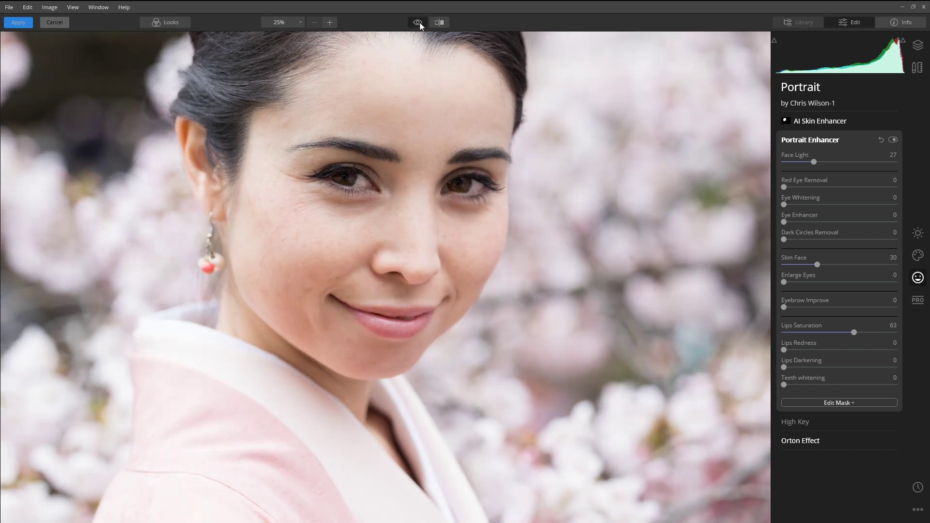
drag(420, 23, 424, 22)
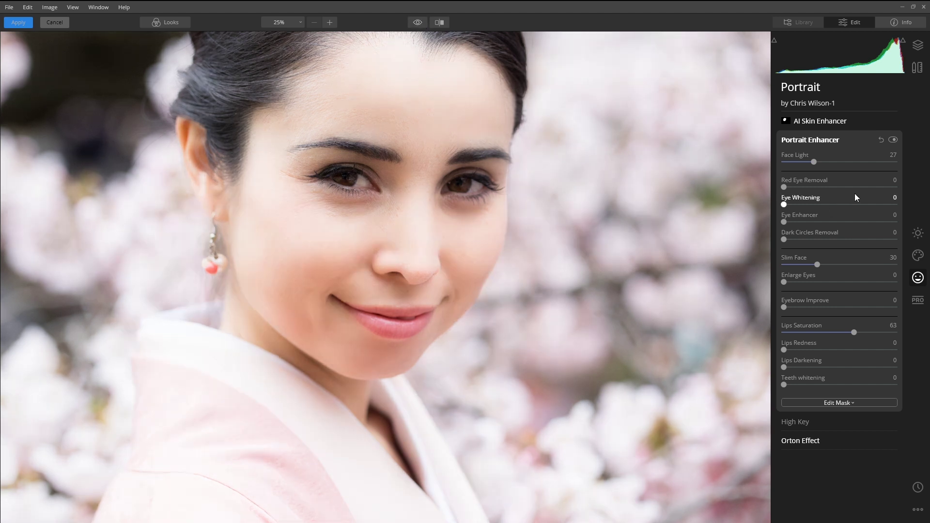
click(439, 23)
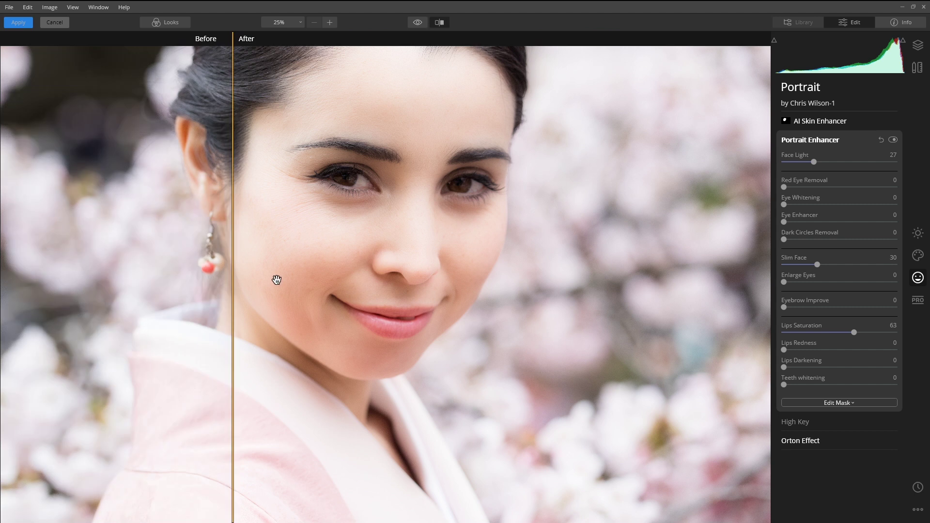
drag(235, 294, 391, 327)
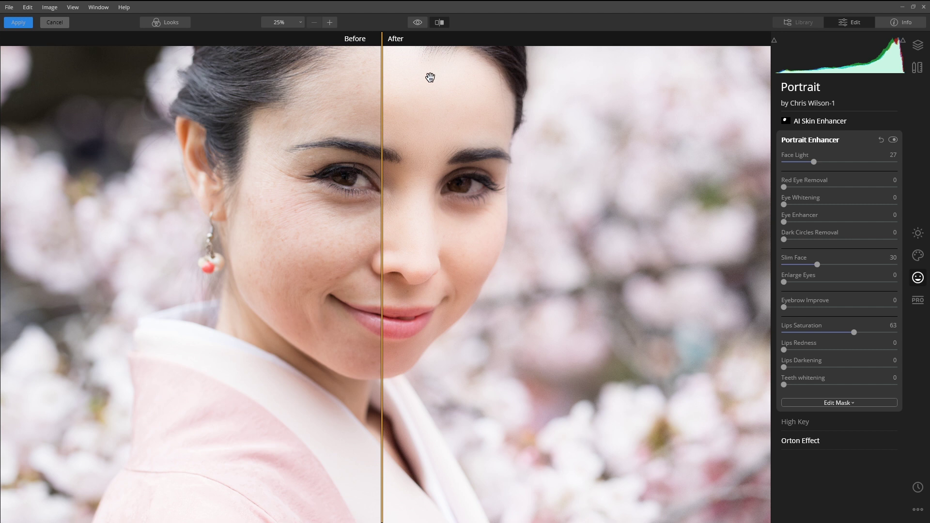
click(438, 23)
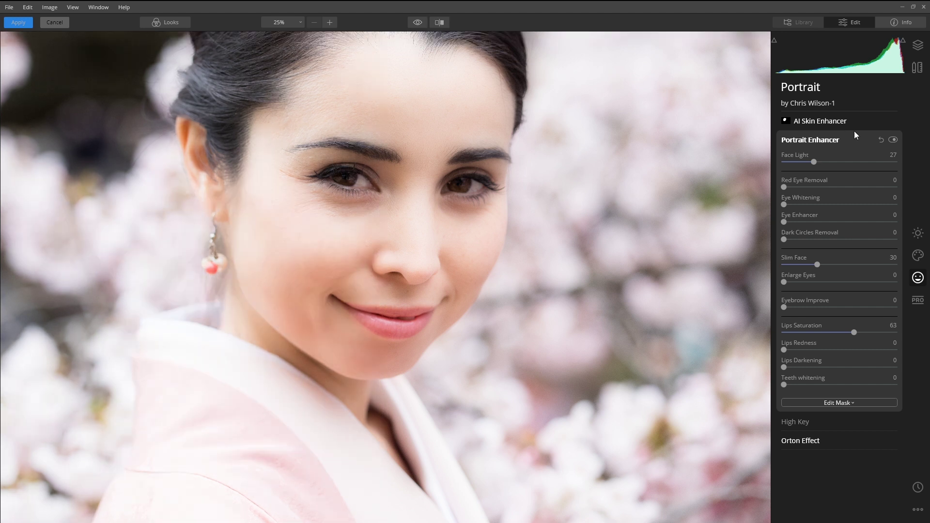
Try out the High Key Amount on the portrait and return it to 0.
click(825, 139)
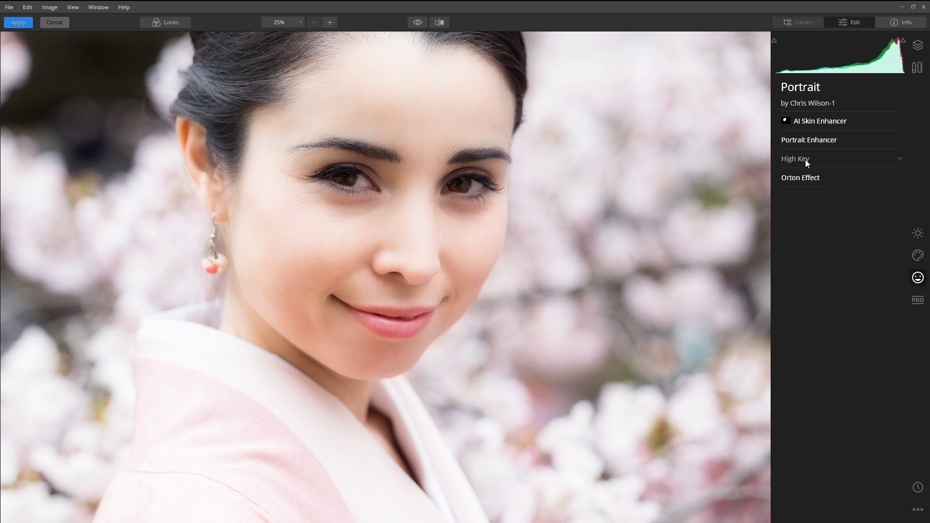
click(806, 159)
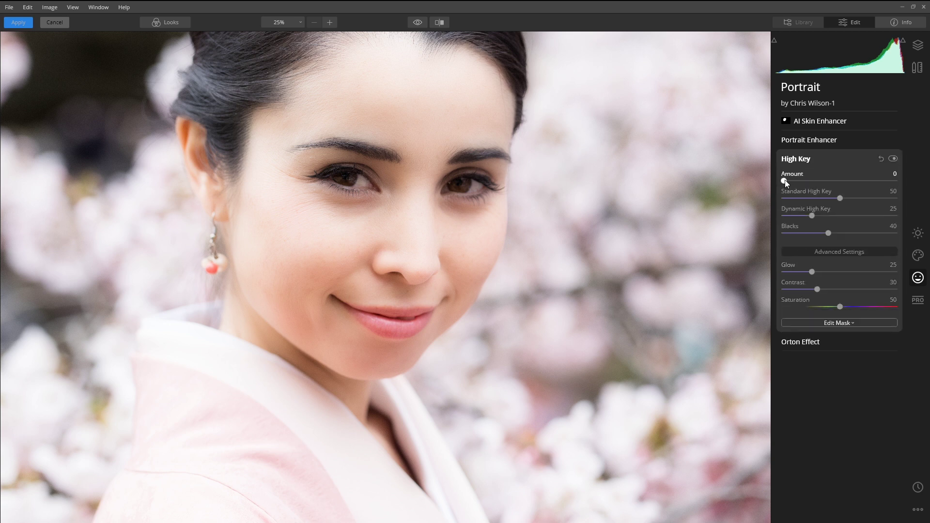
drag(824, 181, 780, 179)
click(808, 160)
Try stronger Orton Effect amounts on the portrait and settle the Amount at 31.
click(802, 177)
drag(819, 210, 855, 211)
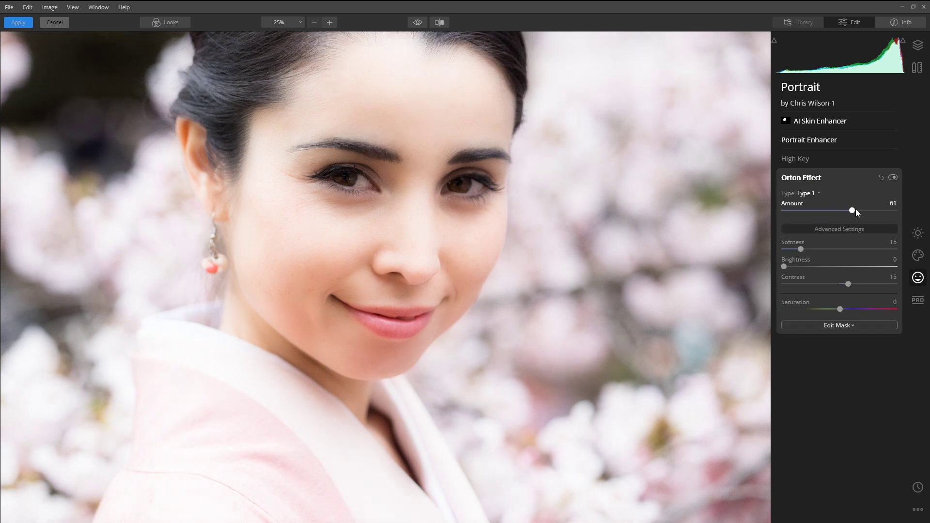
click(883, 209)
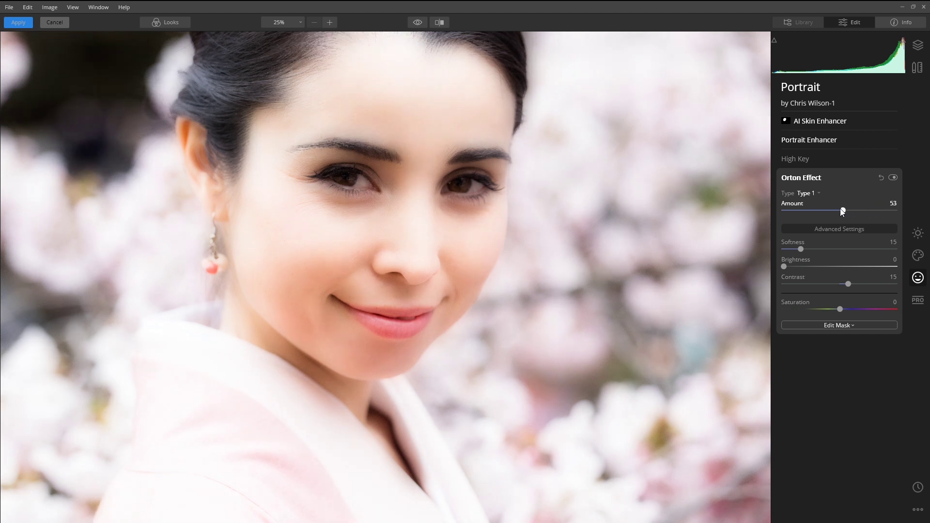
drag(843, 211, 819, 210)
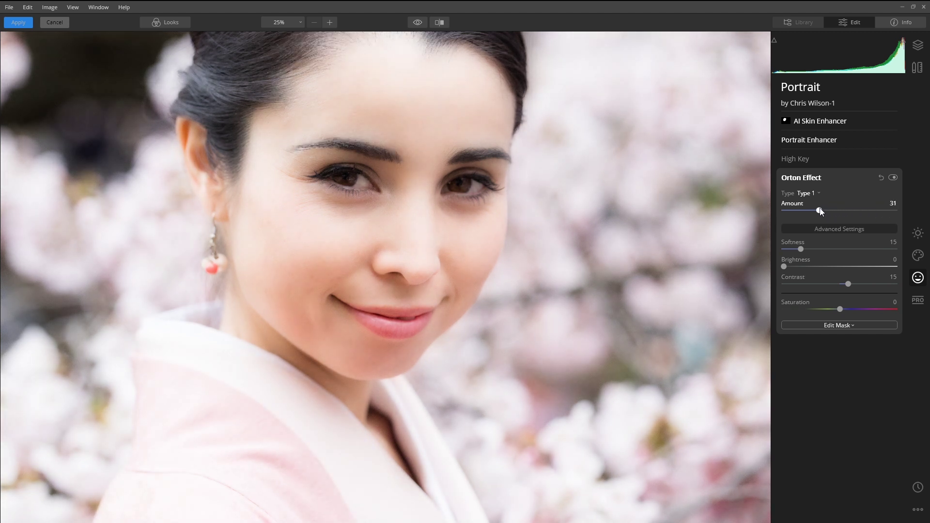
click(815, 179)
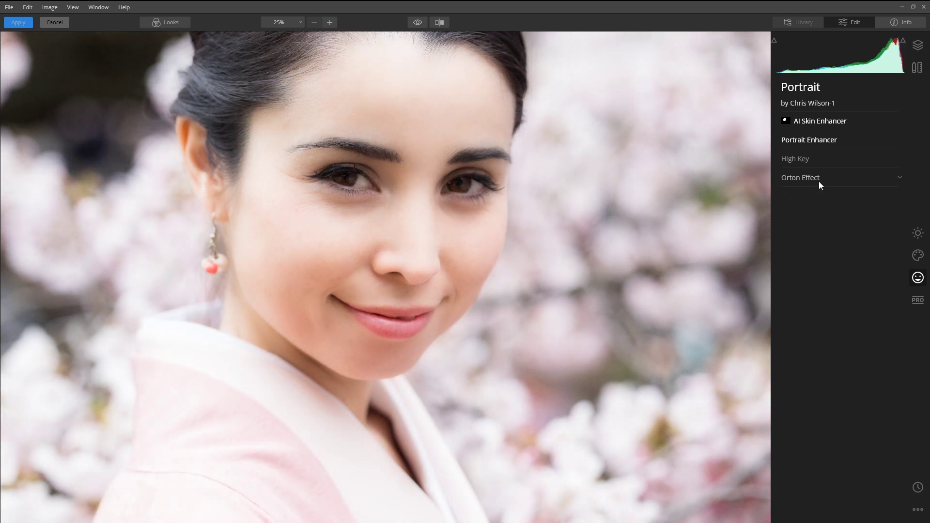
Display the whole portrait at 15% and compare all the enhancements with the original.
click(292, 23)
click(299, 33)
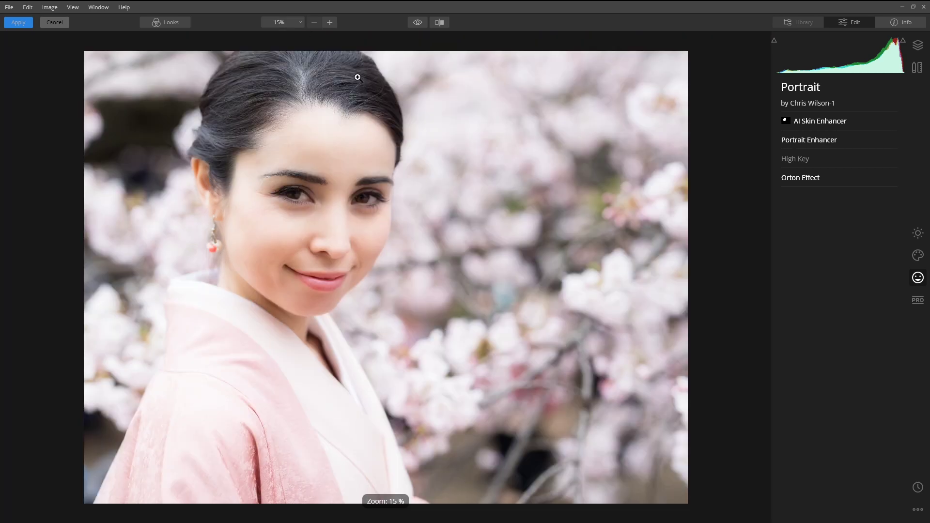
click(419, 22)
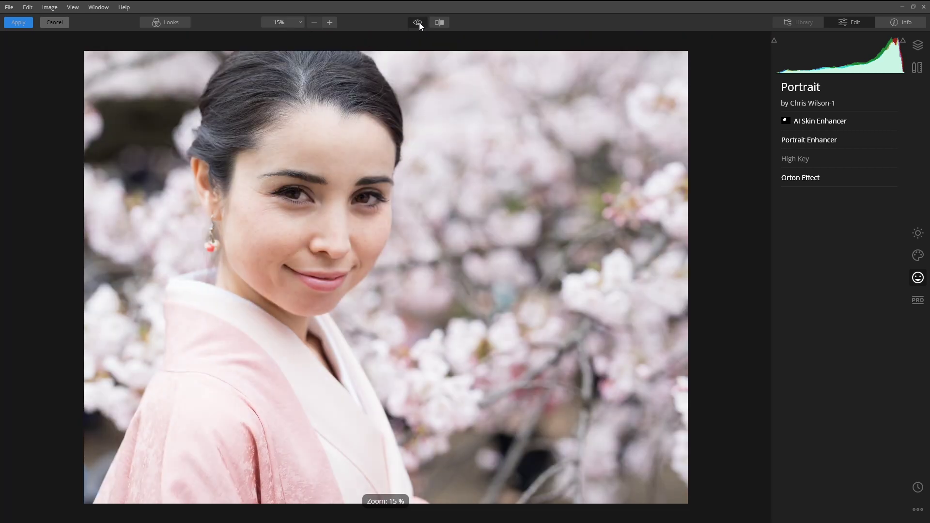
click(419, 23)
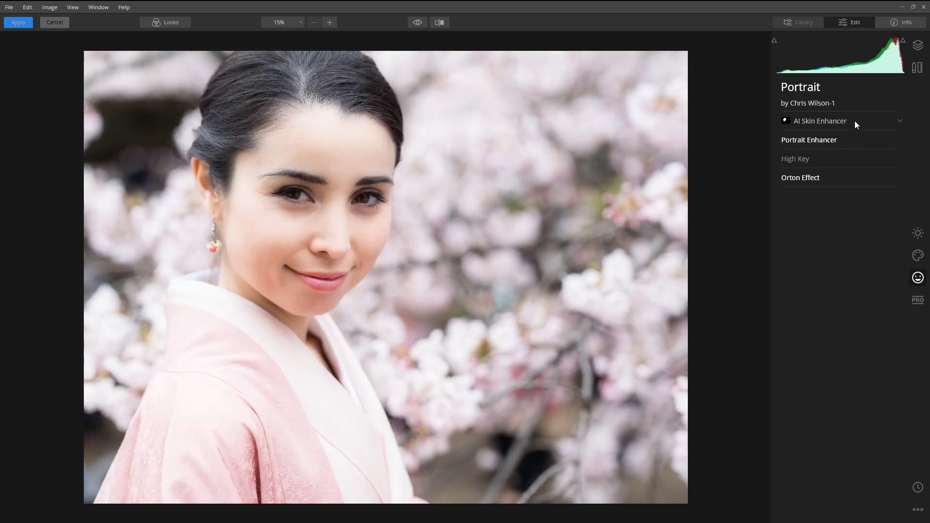